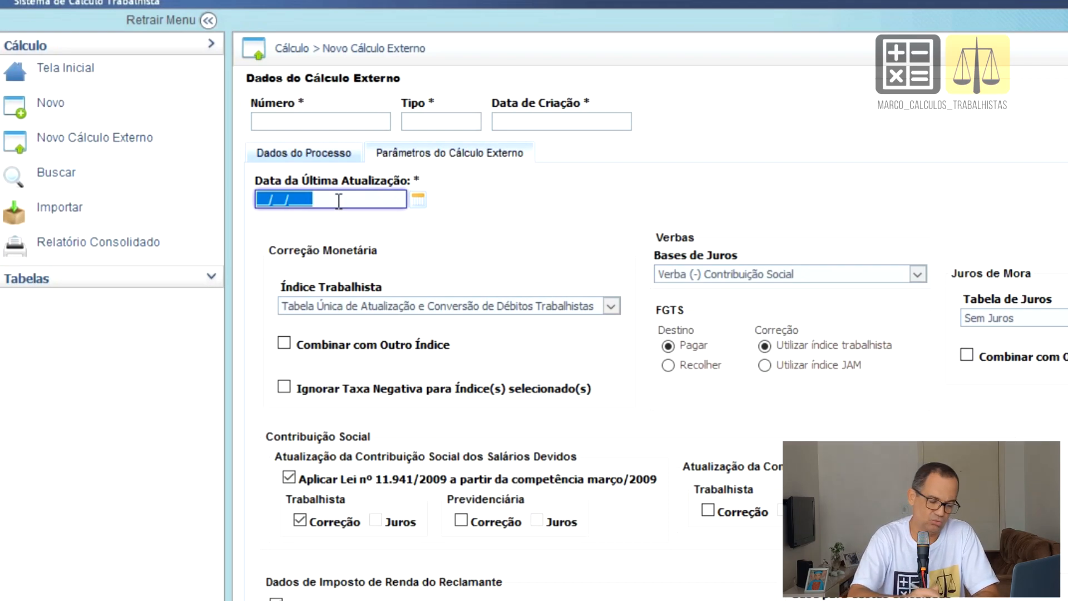
- Set the last update date to 18/07/2018 and choose TR as the Índice Trabalhista for monetary correction
{"action": "type", "text": "18/07/201"}
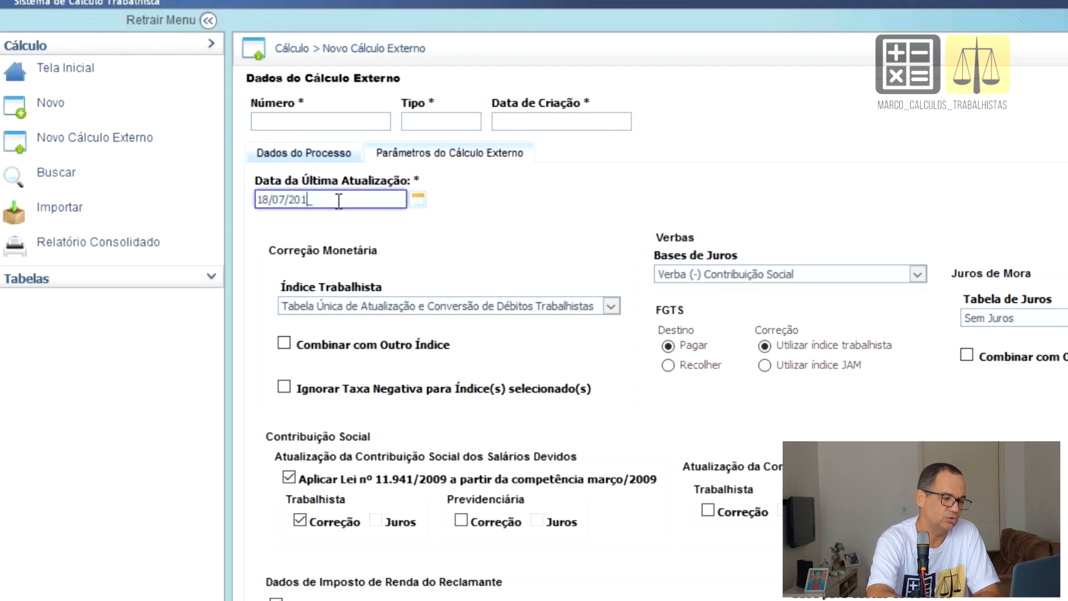
{"action": "type", "text": "8"}
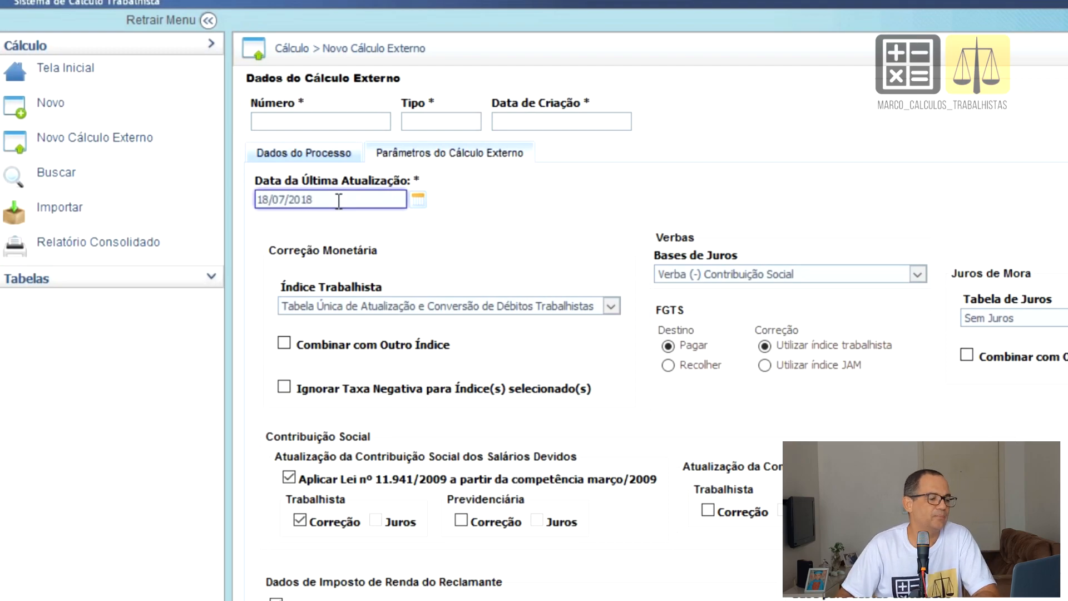
{"action": "left_click", "coordinate": [398, 306]}
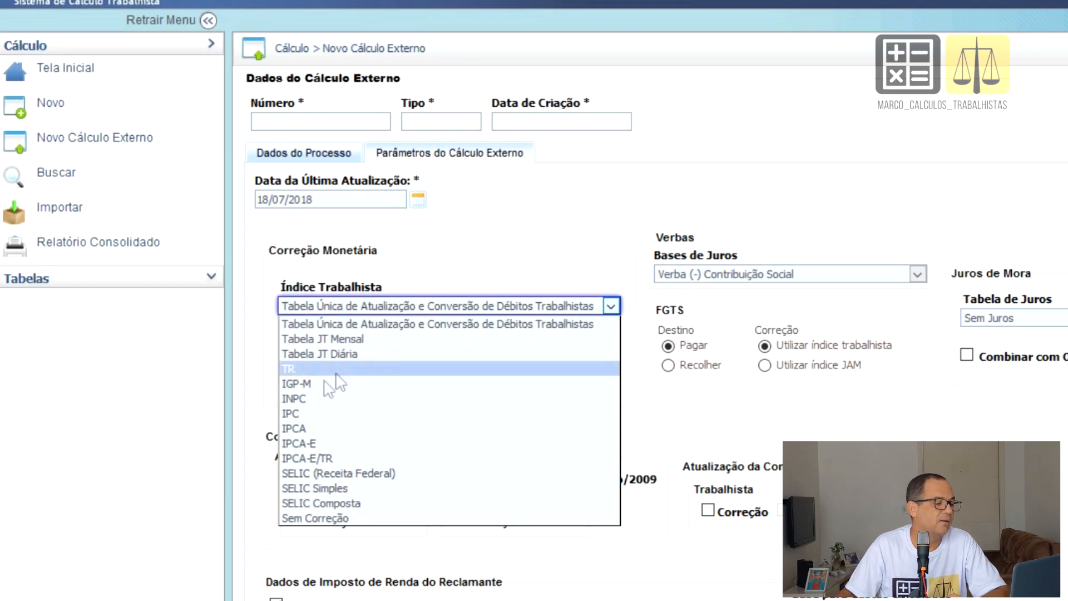
{"action": "left_click", "coordinate": [303, 370]}
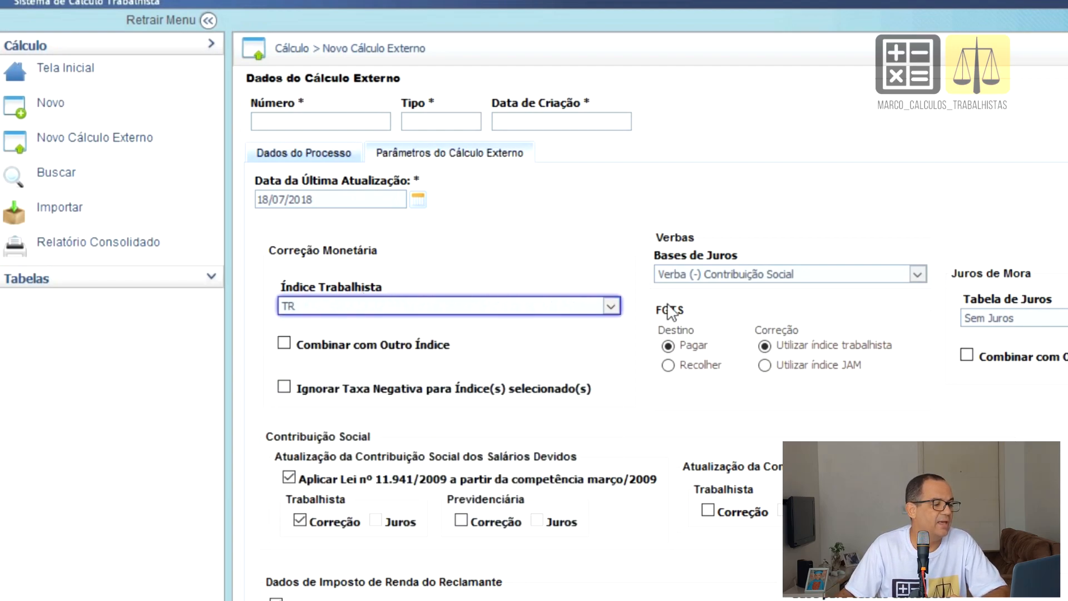
{"action": "left_click", "coordinate": [611, 305]}
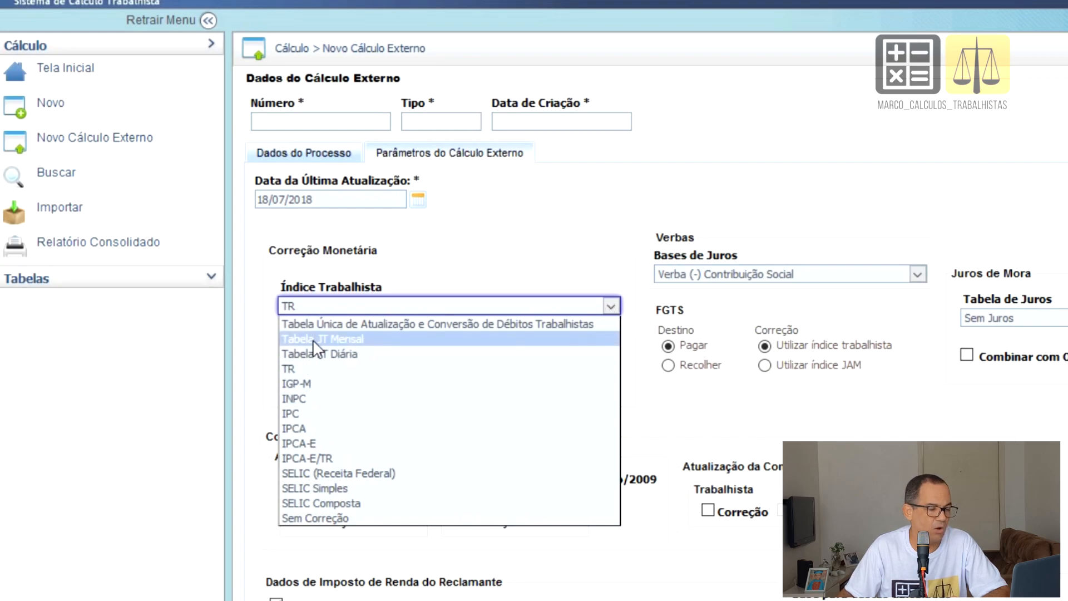
{"action": "left_click", "coordinate": [292, 369]}
- Set the Tabela de Juros to Juros Simples 1,0% a.m. and the income tax Quantidade de Meses to 12, and save the external calculation
{"action": "left_click", "coordinate": [986, 295]}
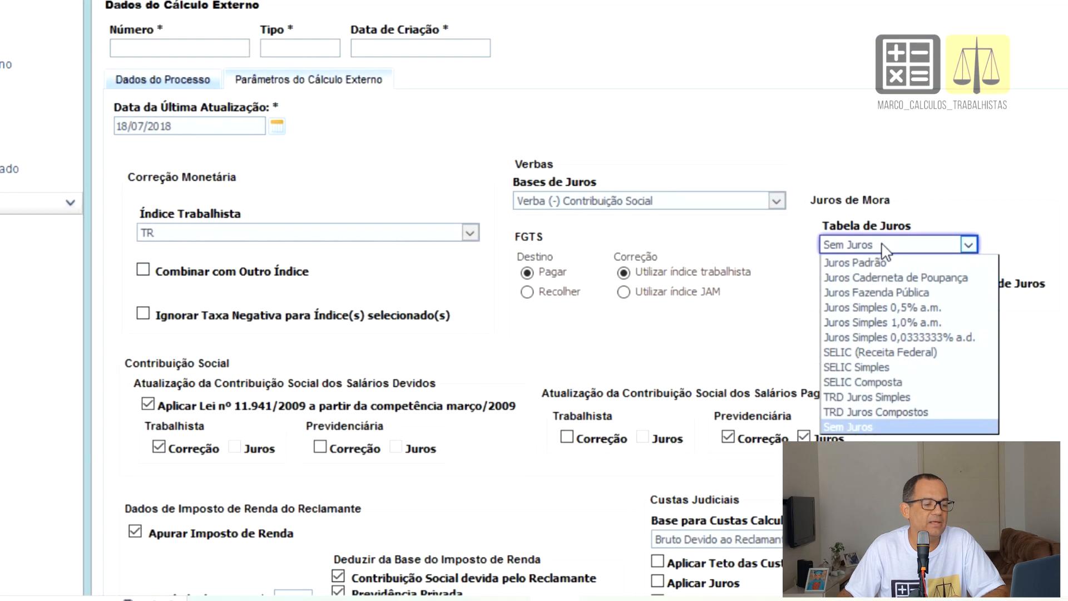
{"action": "left_click", "coordinate": [902, 323]}
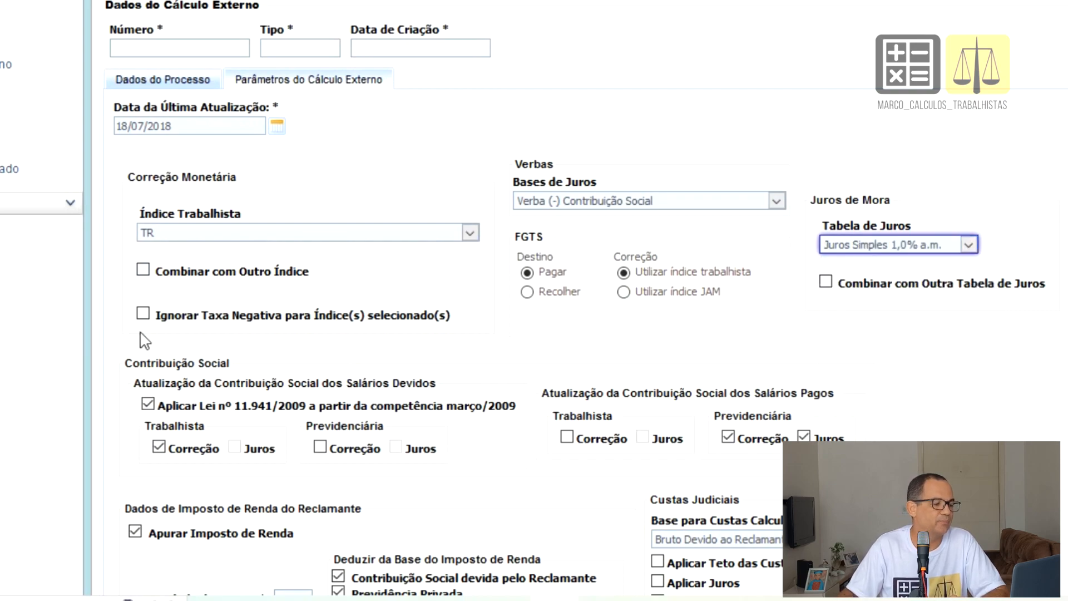
{"action": "scroll", "coordinate": [293, 382], "scroll_direction": "down", "scroll_amount": 4}
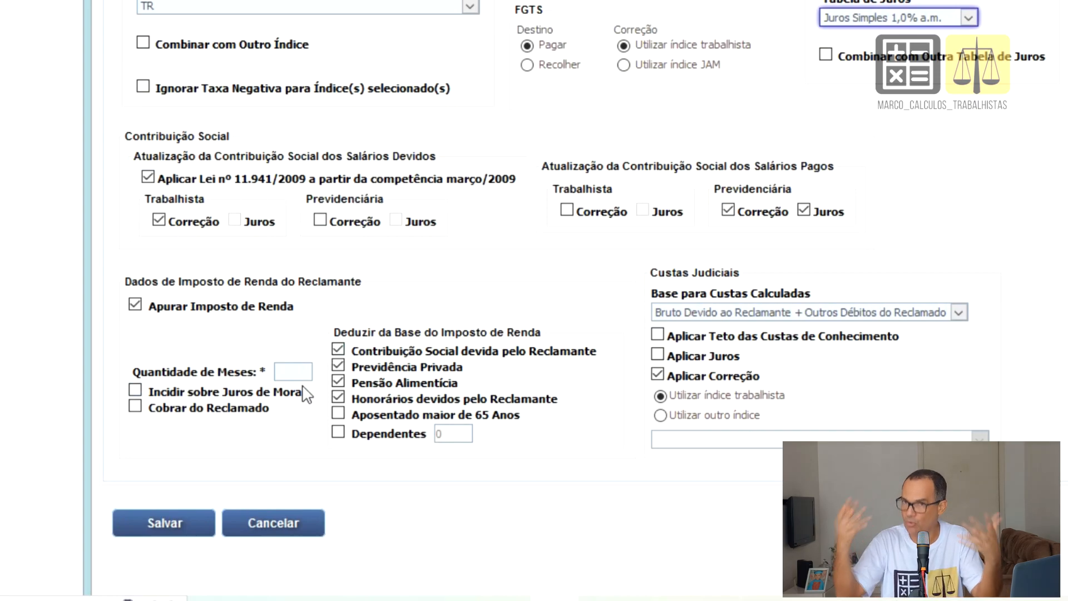
{"action": "left_click", "coordinate": [287, 371]}
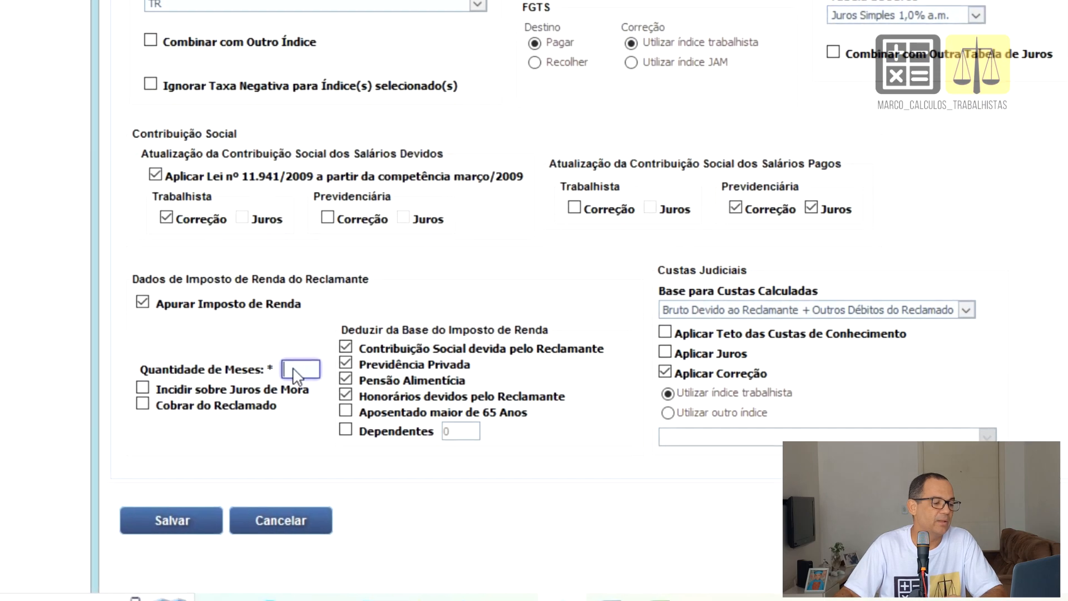
{"action": "type", "text": "12"}
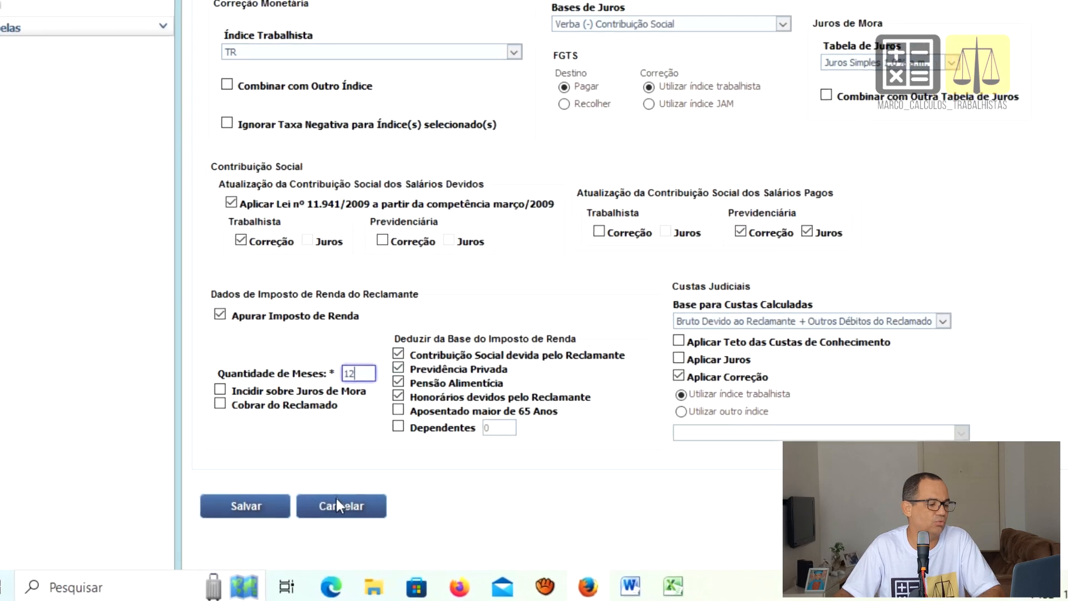
{"action": "left_click", "coordinate": [237, 515]}
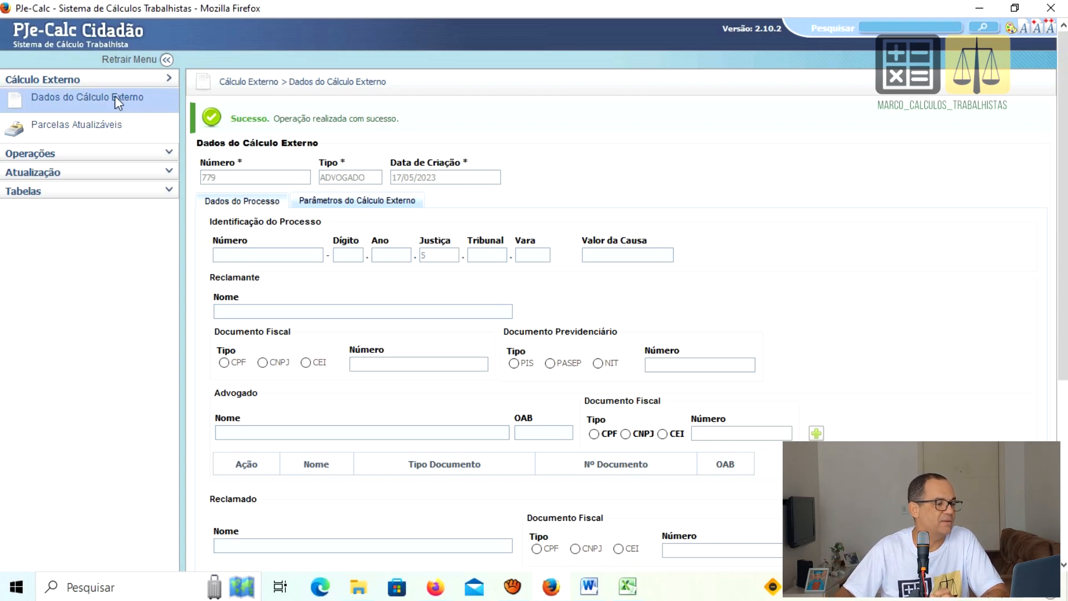
- In Parcelas Atualizáveis, include Verbas Tributáveis with a Valor da Parcela of 22.476,12 and enable Verbas Não Tributáveis
{"action": "left_click", "coordinate": [83, 125]}
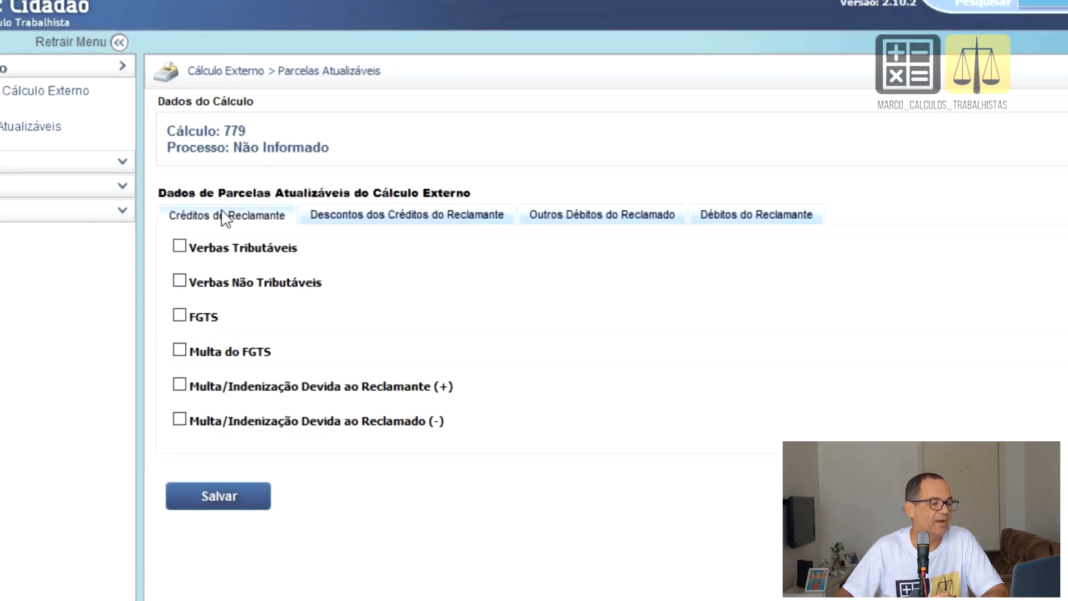
{"action": "left_click", "coordinate": [178, 246]}
{"action": "left_click", "coordinate": [257, 287]}
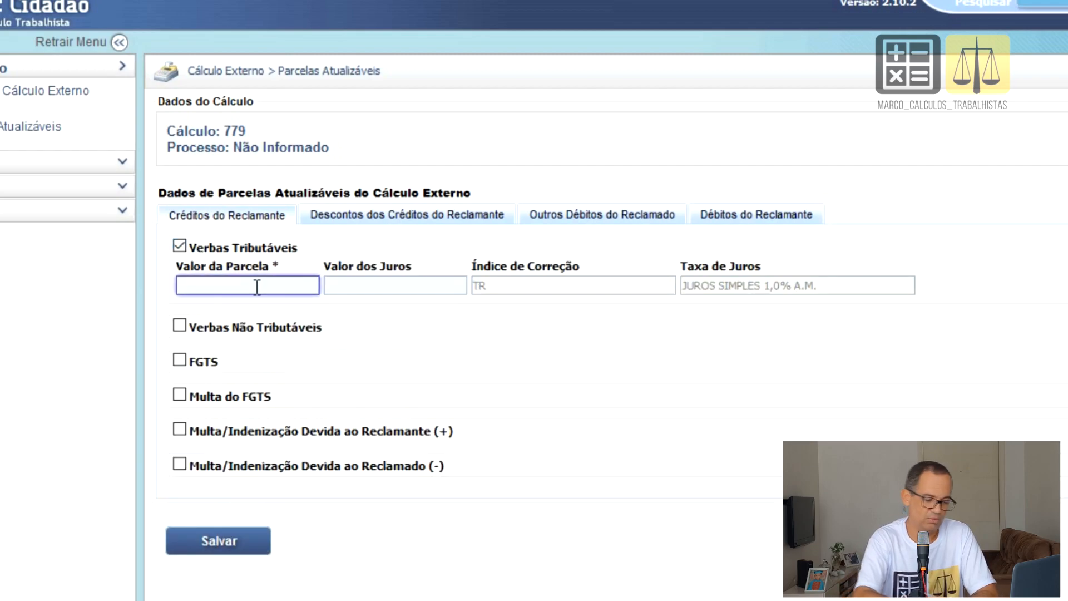
{"action": "type", "text": "22.476,"}
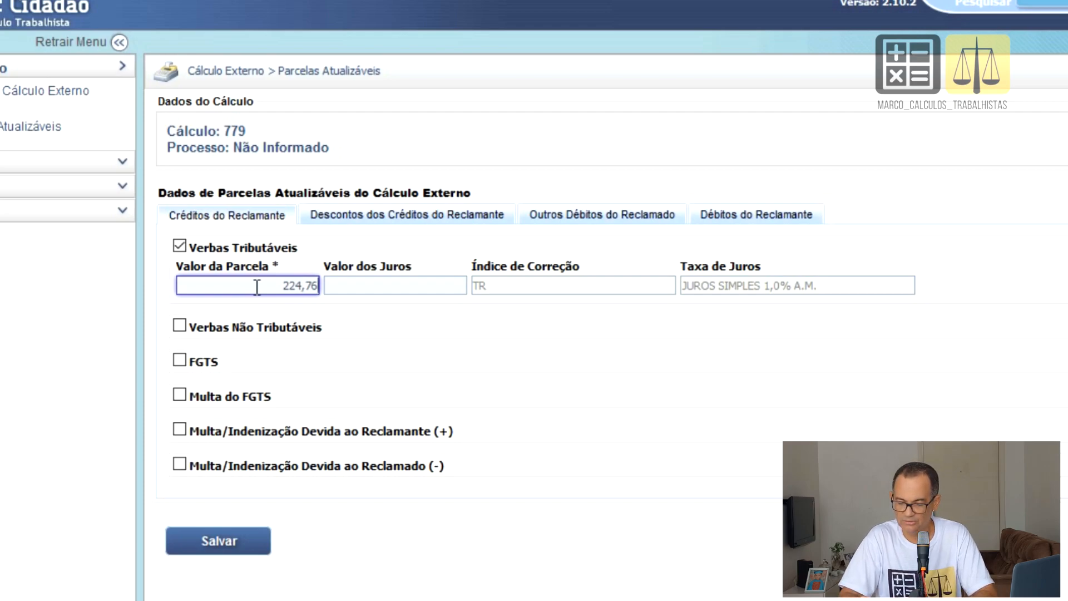
{"action": "type", "text": "12"}
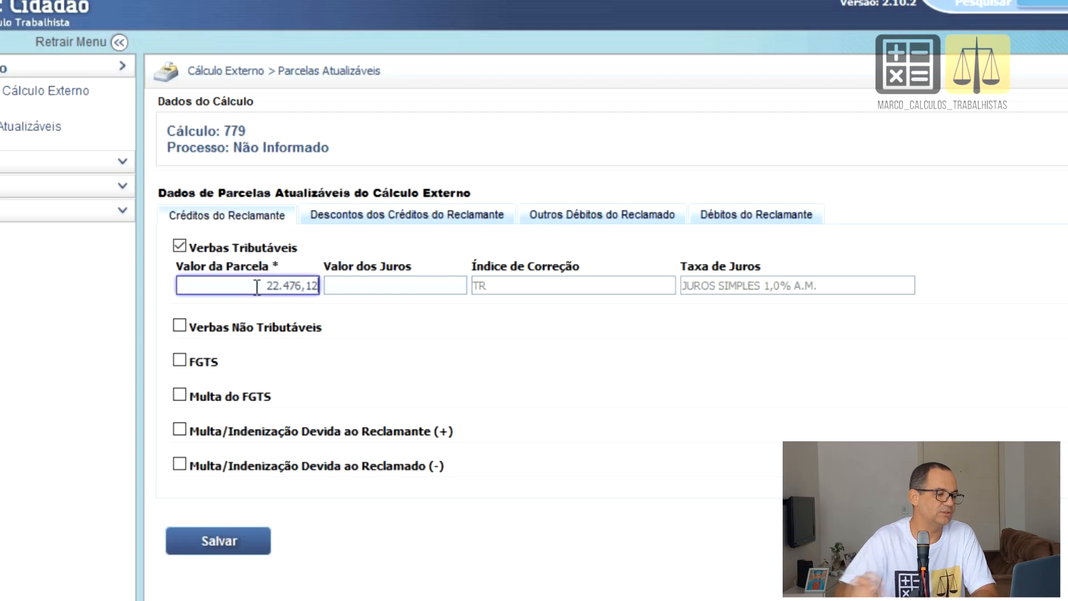
{"action": "left_click", "coordinate": [179, 325]}
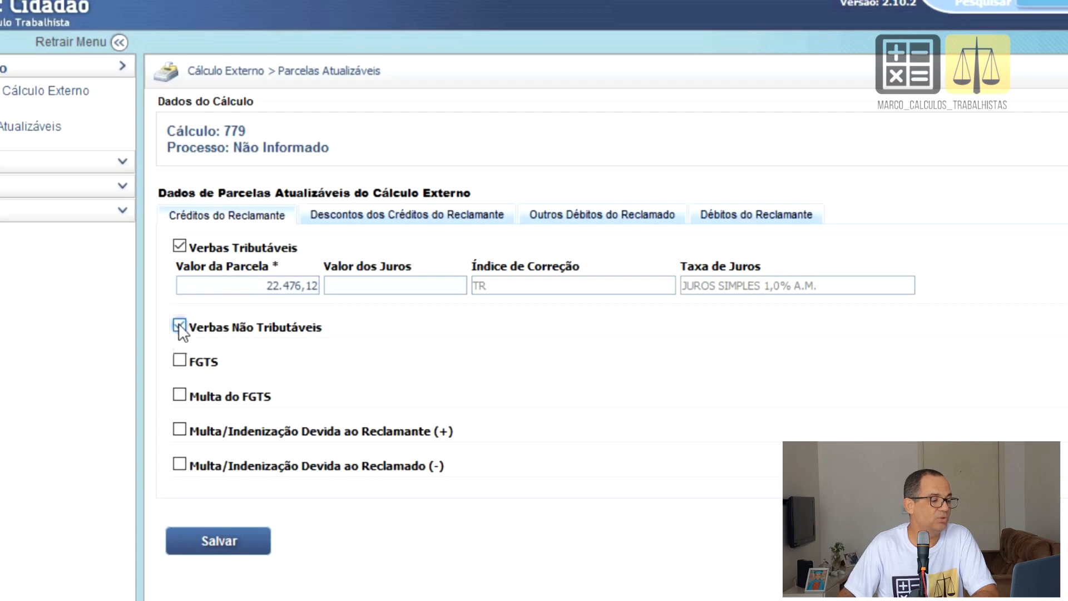
{"action": "left_click", "coordinate": [303, 368]}
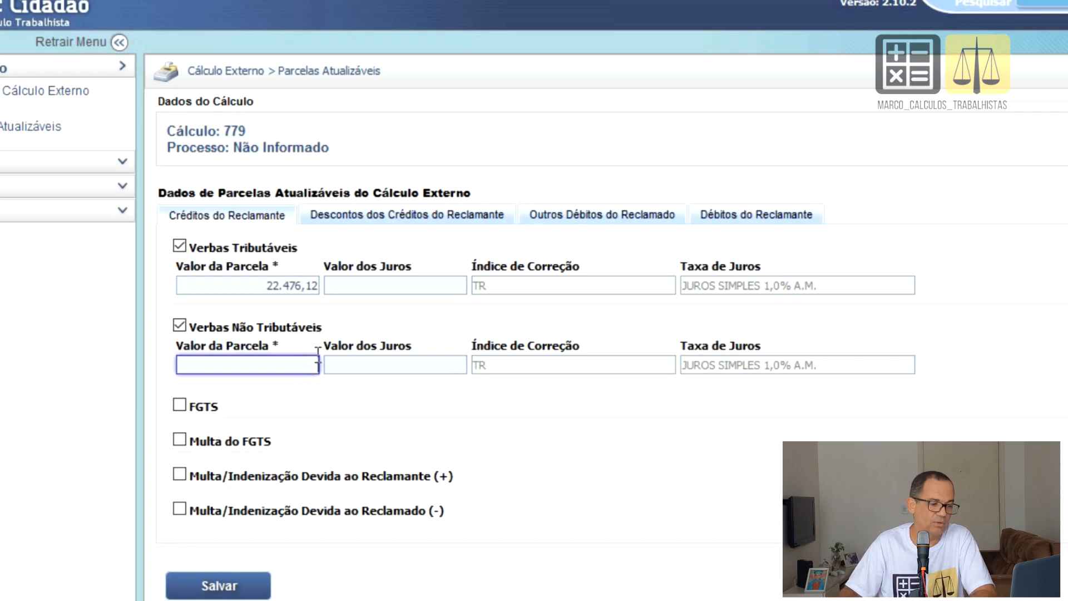
- Switch to the Excel calculator sheet and subtract 22.476,12 from 25.188,97 using cells B2 and B3 of the SUBTRAÇÃO column
{"action": "left_click", "coordinate": [684, 575]}
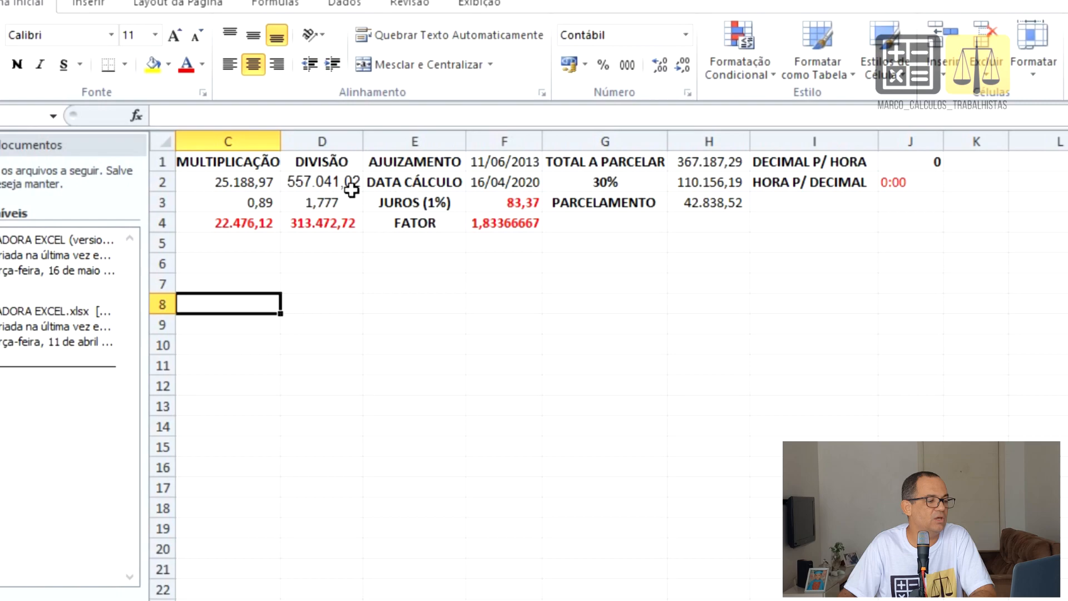
{"action": "scroll", "coordinate": [270, 228], "scroll_direction": "left", "scroll_amount": 2}
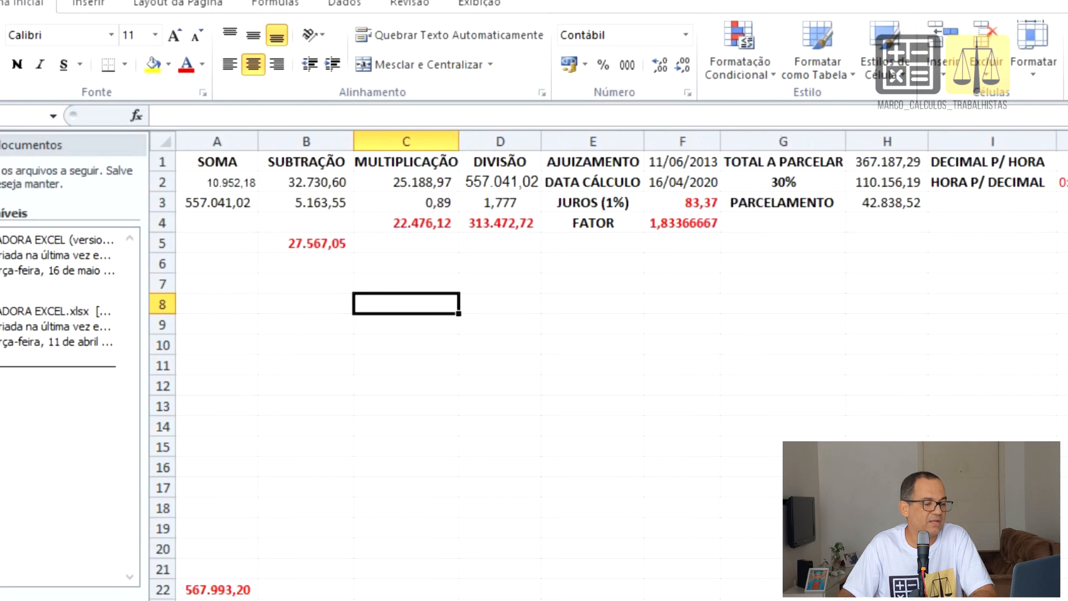
{"action": "left_click", "coordinate": [303, 178]}
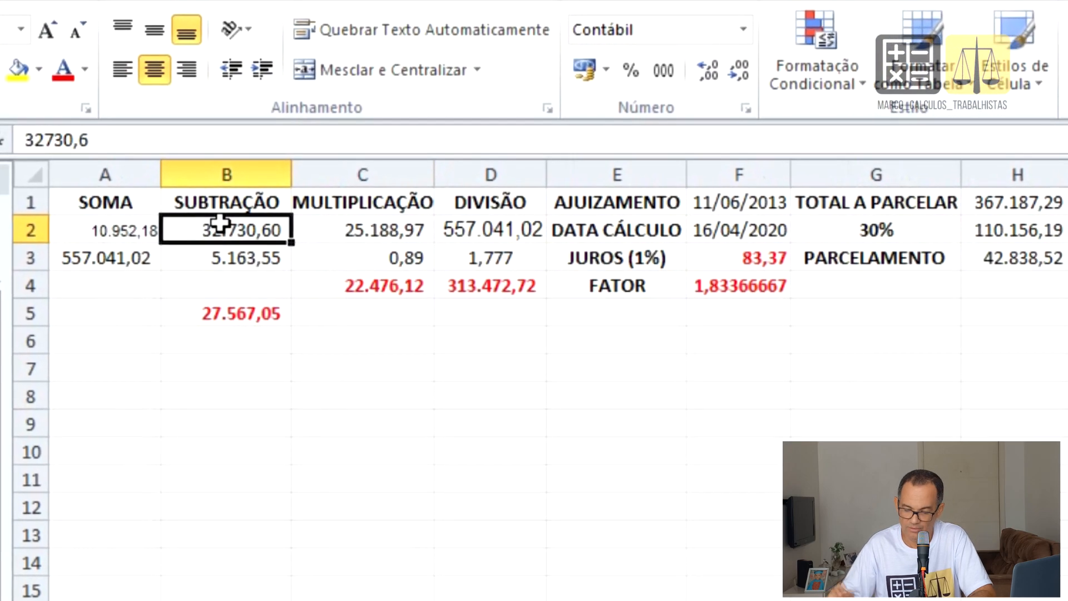
{"action": "type", "text": "2518"}
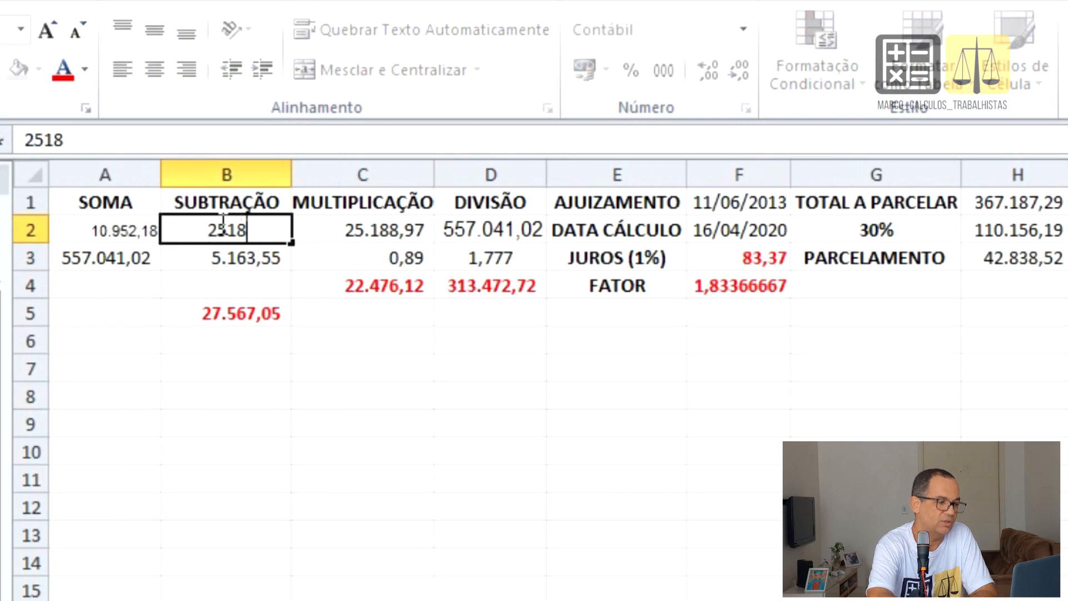
{"action": "type", "text": "8,97"}
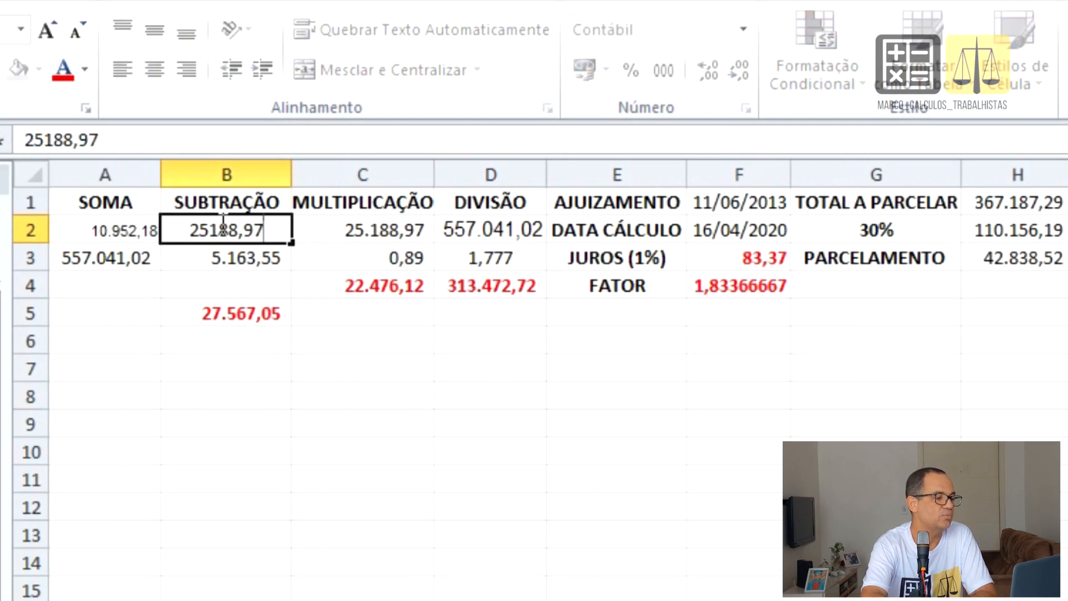
{"action": "key", "text": "Return"}
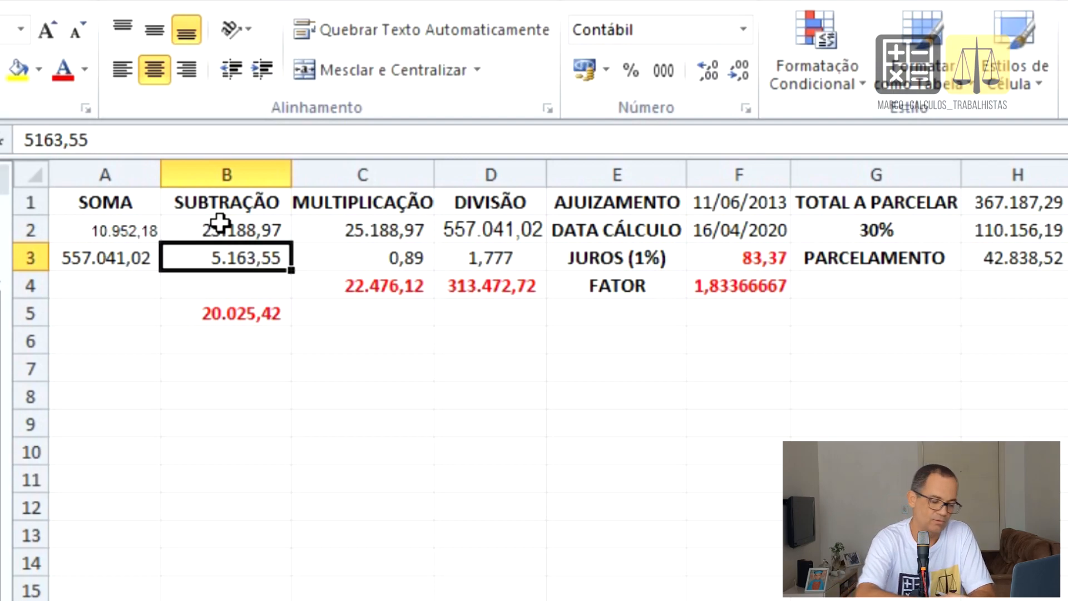
{"action": "type", "text": "22."}
{"action": "type", "text": "476"}
{"action": "type", "text": ",1"}
{"action": "type", "text": "2"}
{"action": "key", "text": "Return"}
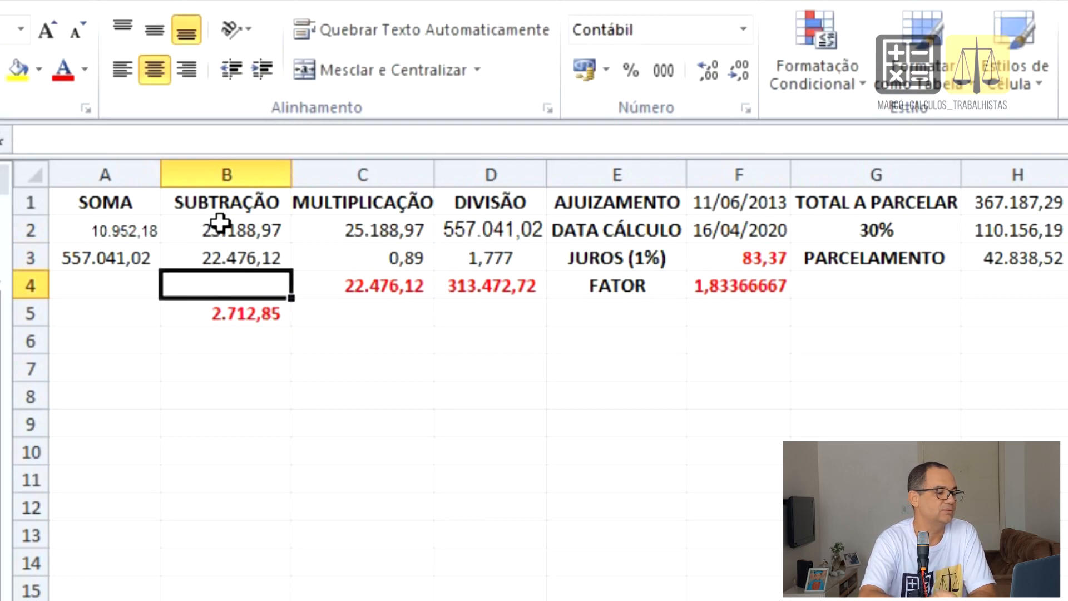
- Copy the subtraction result from B5, return to PJe-Calc and enter 2.712,85 as the Valor da Parcela of Verbas Não Tributáveis
{"action": "left_click", "coordinate": [231, 318]}
{"action": "right_click", "coordinate": [231, 318]}
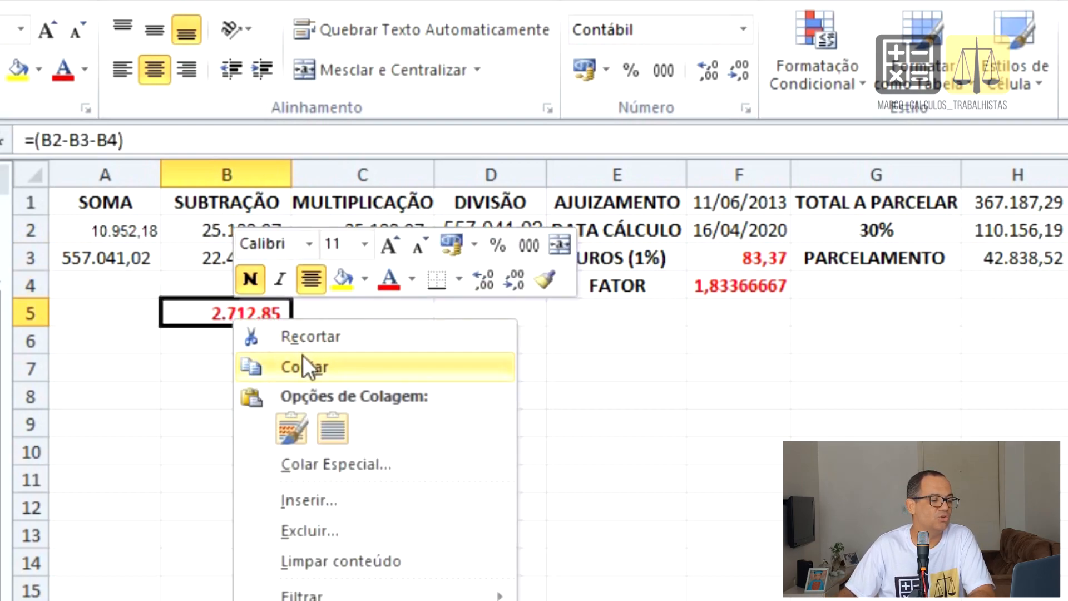
{"action": "left_click", "coordinate": [309, 365]}
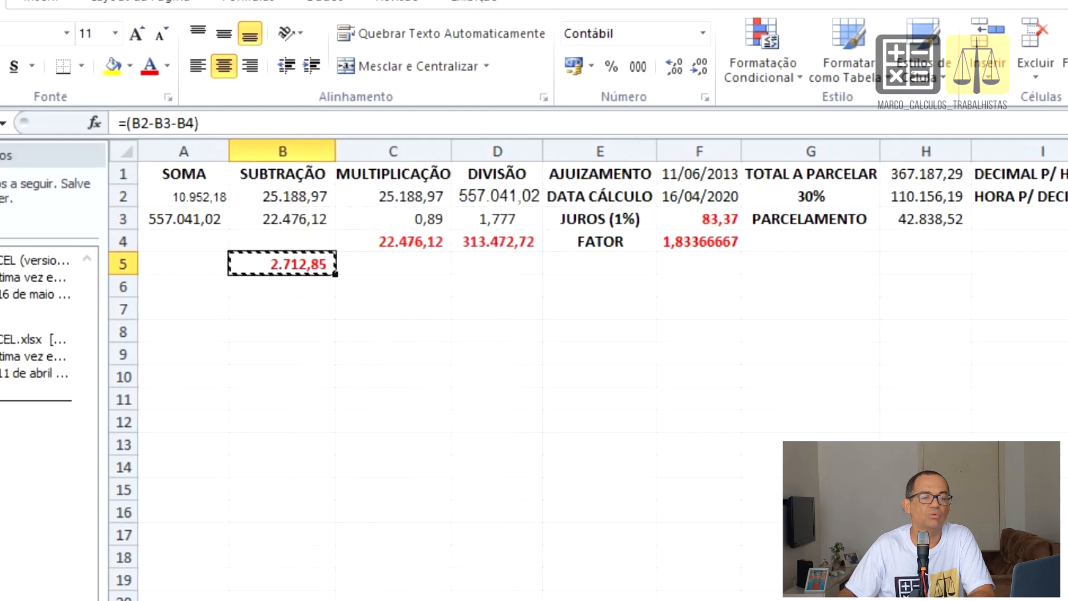
{"action": "key", "text": "alt+Tab"}
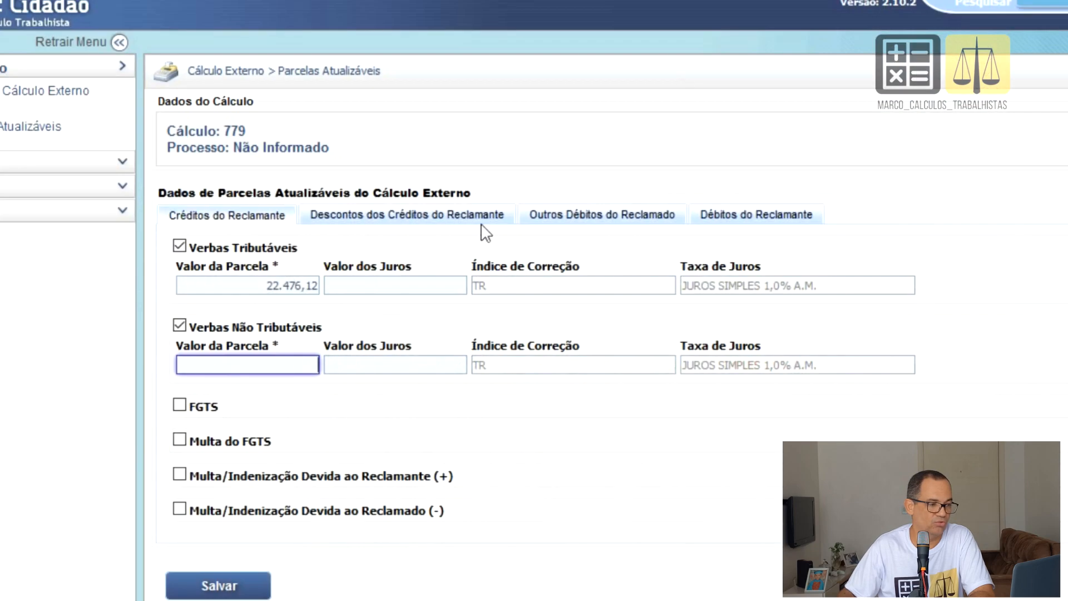
{"action": "left_click", "coordinate": [273, 379]}
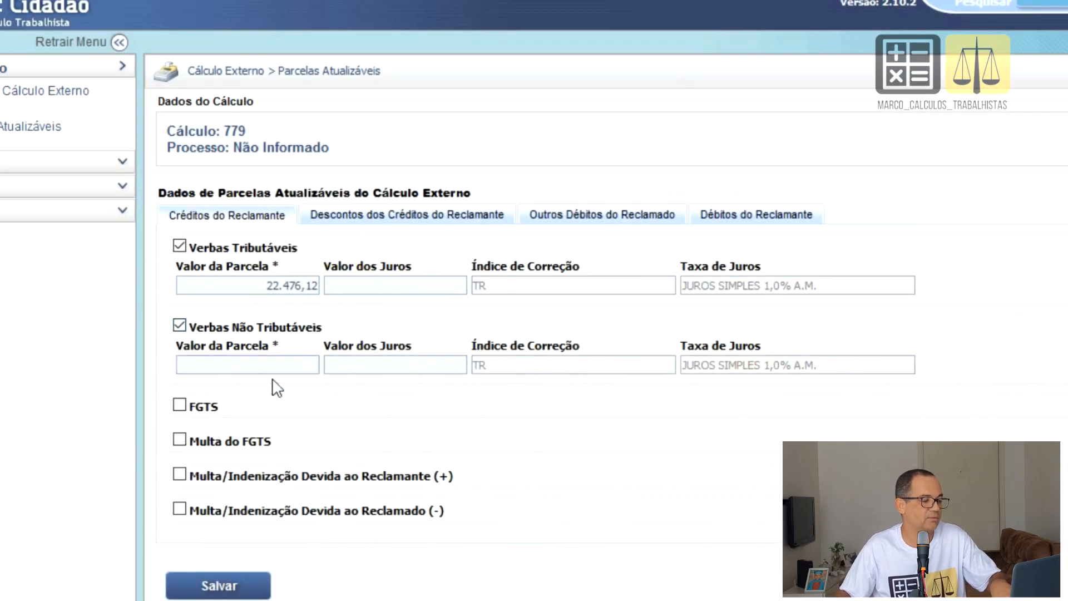
{"action": "left_click", "coordinate": [286, 367]}
{"action": "type", "text": "2.212,83"}
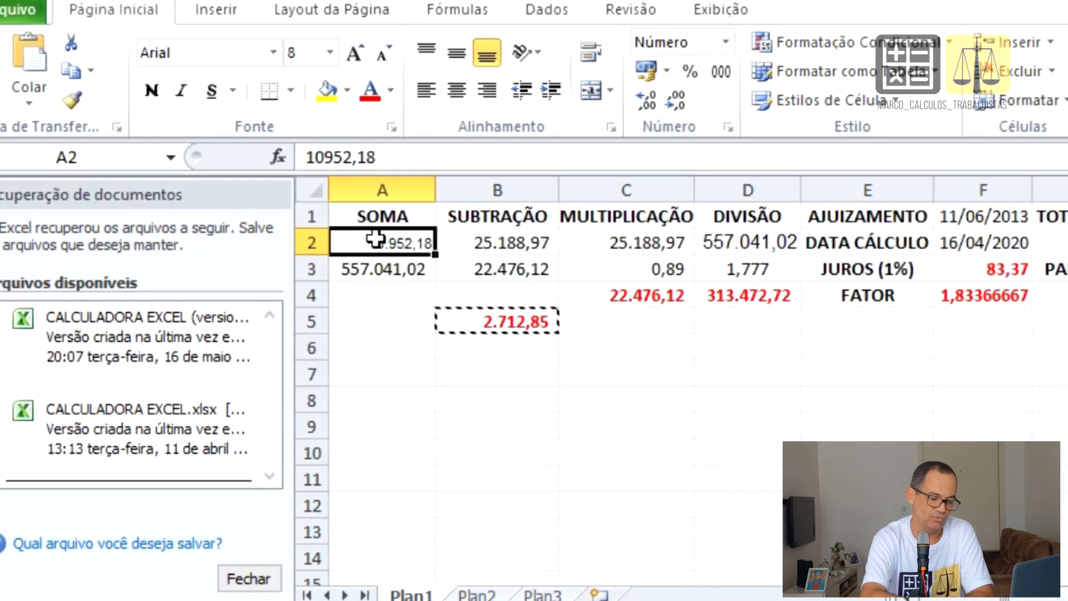
- In the Excel SOMA column, add up the two instalments by entering 22.476,12 in A2 and 2.712,85 in A3, and check the total
{"action": "type", "text": "224"}
{"action": "type", "text": "7"}
{"action": "key", "text": "BackSpace"}
{"action": "type", "text": "476,12"}
{"action": "key", "text": "Return"}
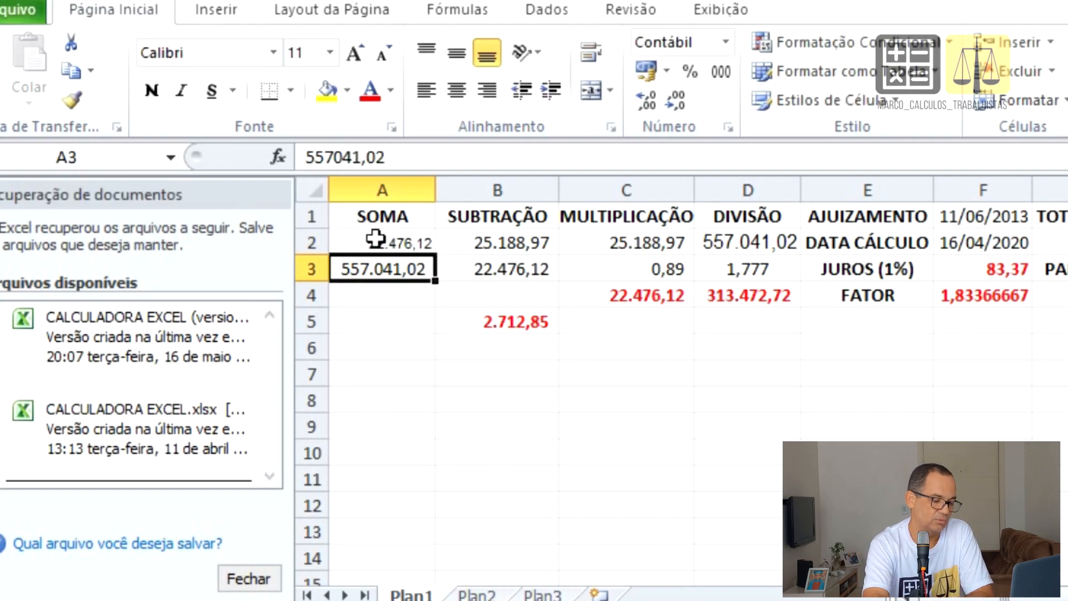
{"action": "type", "text": "2.712,"}
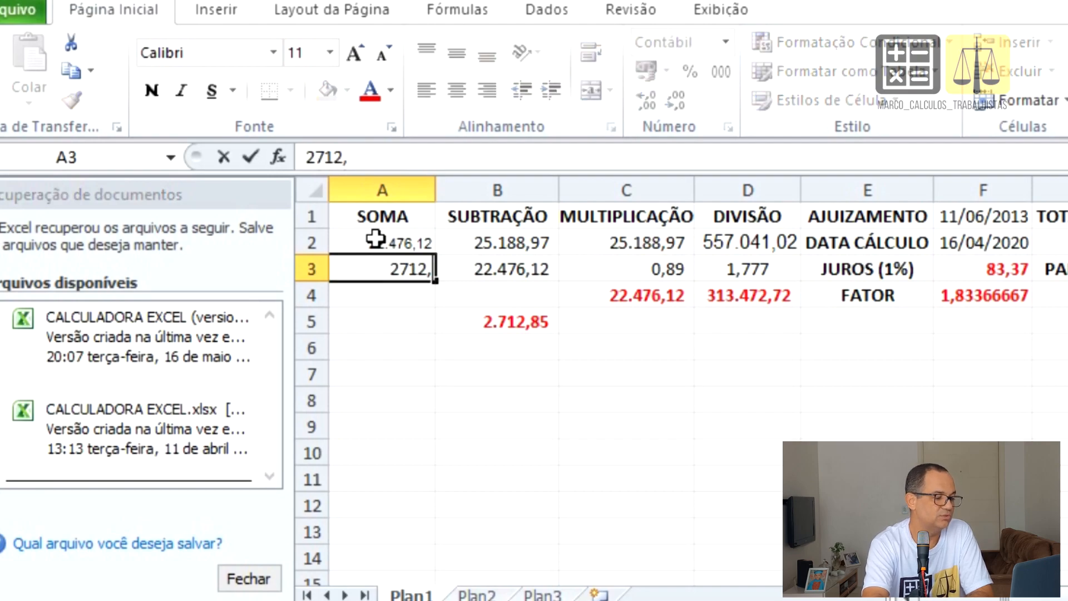
{"action": "type", "text": "85"}
{"action": "key", "text": "Return"}
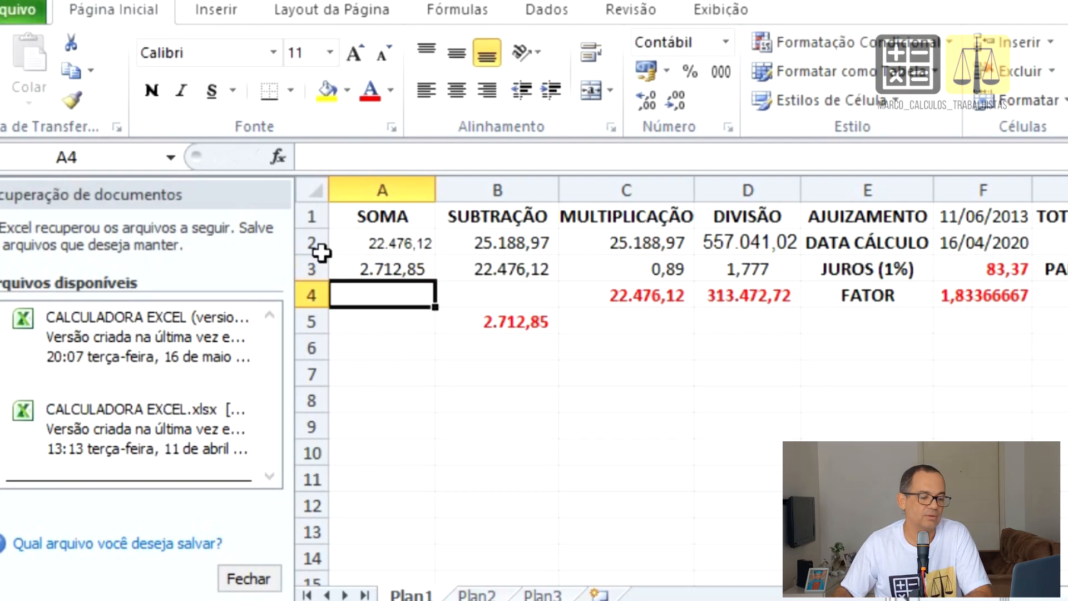
{"action": "scroll", "coordinate": [421, 302], "scroll_direction": "down", "scroll_amount": 3}
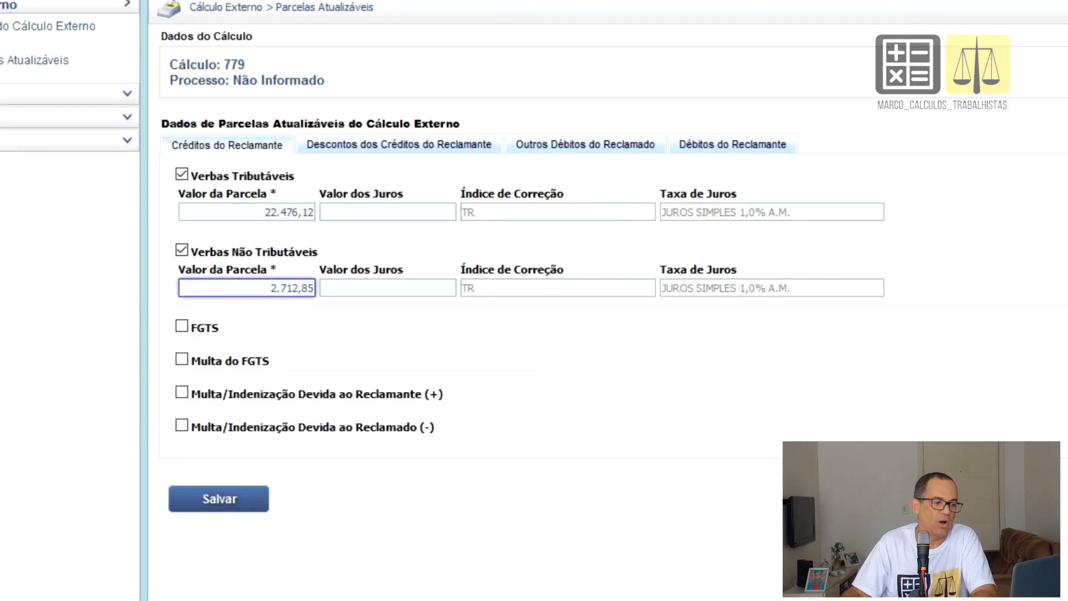
{"action": "left_click", "coordinate": [362, 214]}
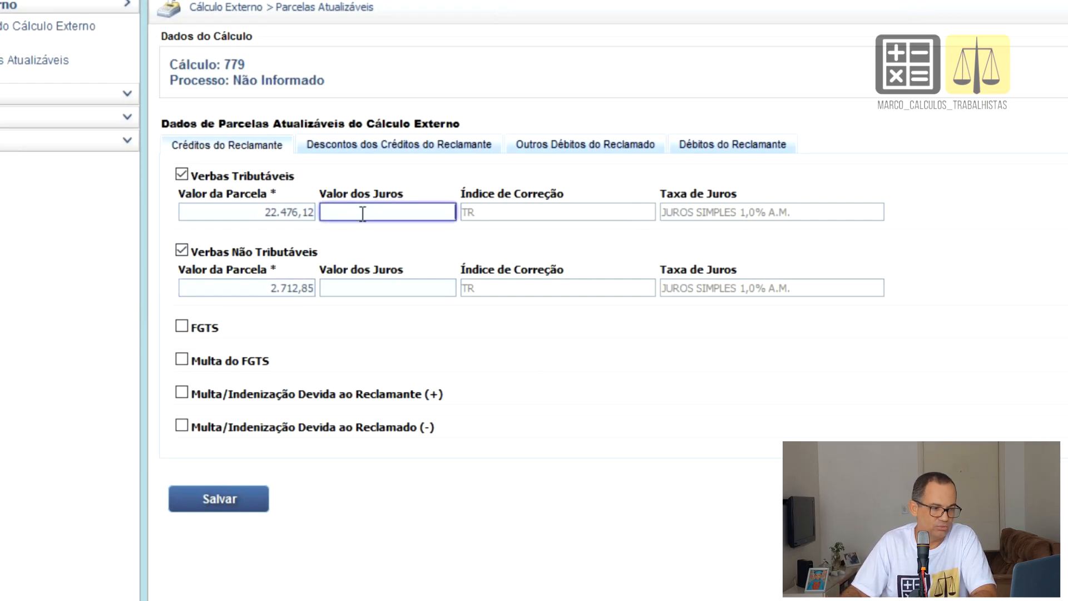
{"action": "left_click", "coordinate": [391, 284]}
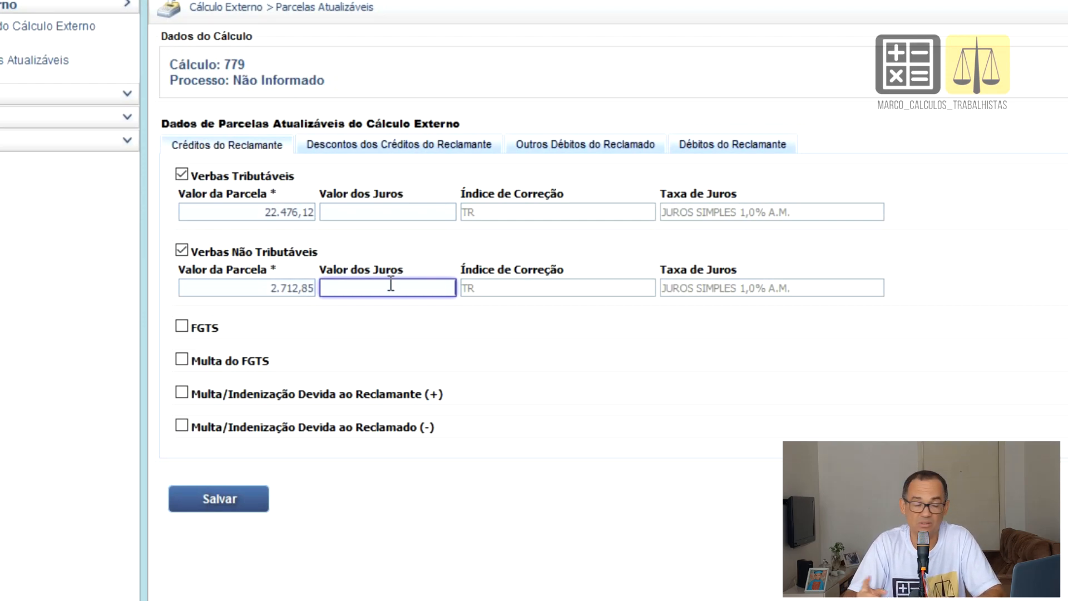
- Enter 88.369,04 as the Valor dos Juros of Verbas Não Tributáveis
{"action": "type", "text": "0,88"}
{"action": "type", "text": "3"}
{"action": "type", "text": "6904"}
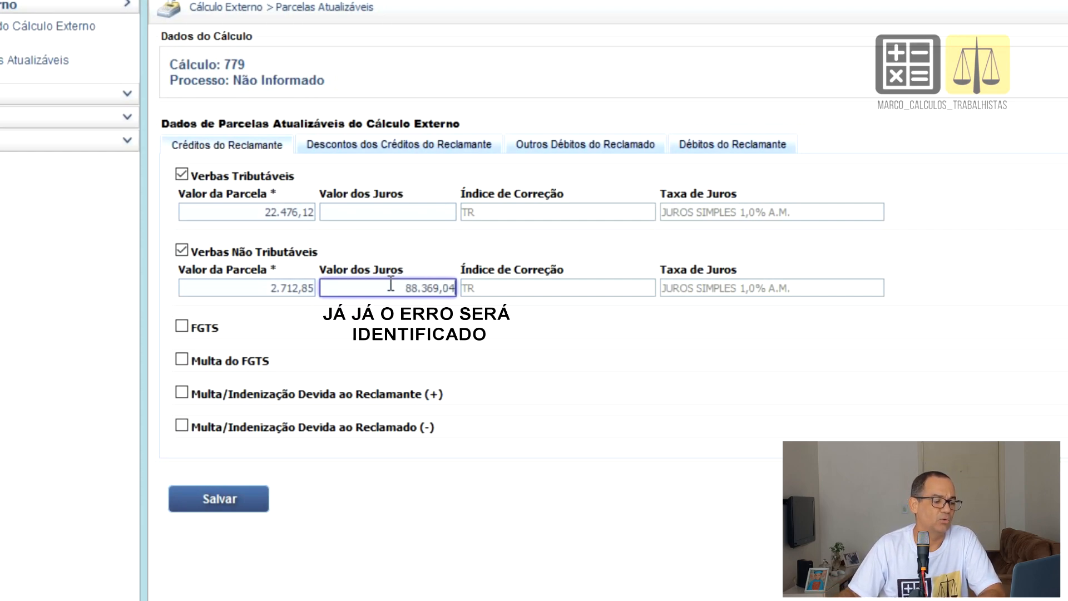
- Switch to the Excel calculator, place it beside the instalment values, and re-enter 22.476,12 in A2 and 2.712,85 in A3
{"action": "left_click", "coordinate": [699, 600]}
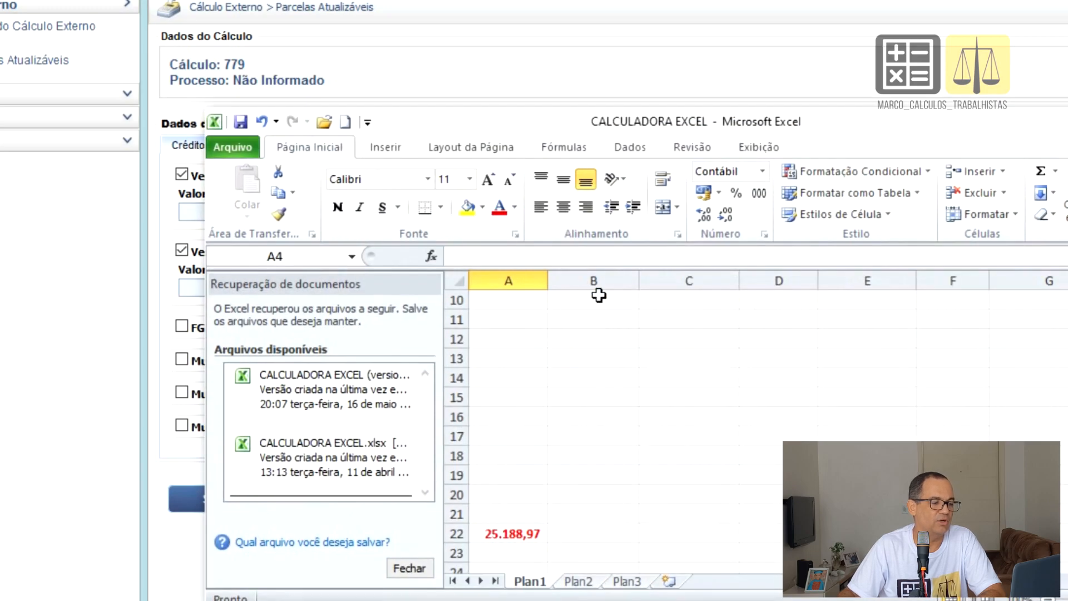
{"action": "scroll", "coordinate": [593, 381], "scroll_direction": "up", "scroll_amount": 3}
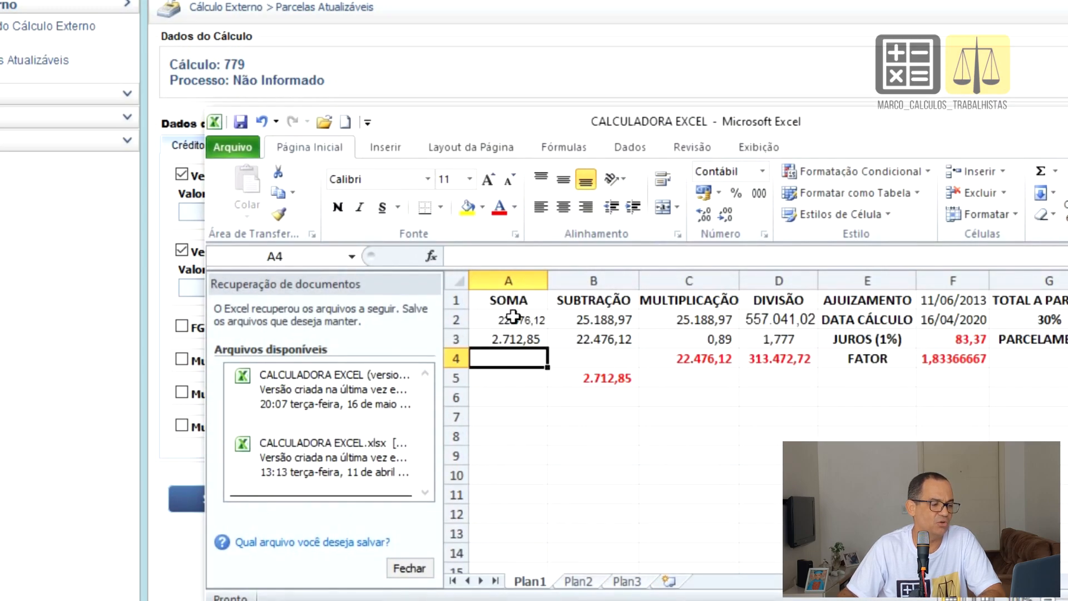
{"action": "left_click_drag", "start_coordinate": [518, 125], "coordinate": [794, 103]}
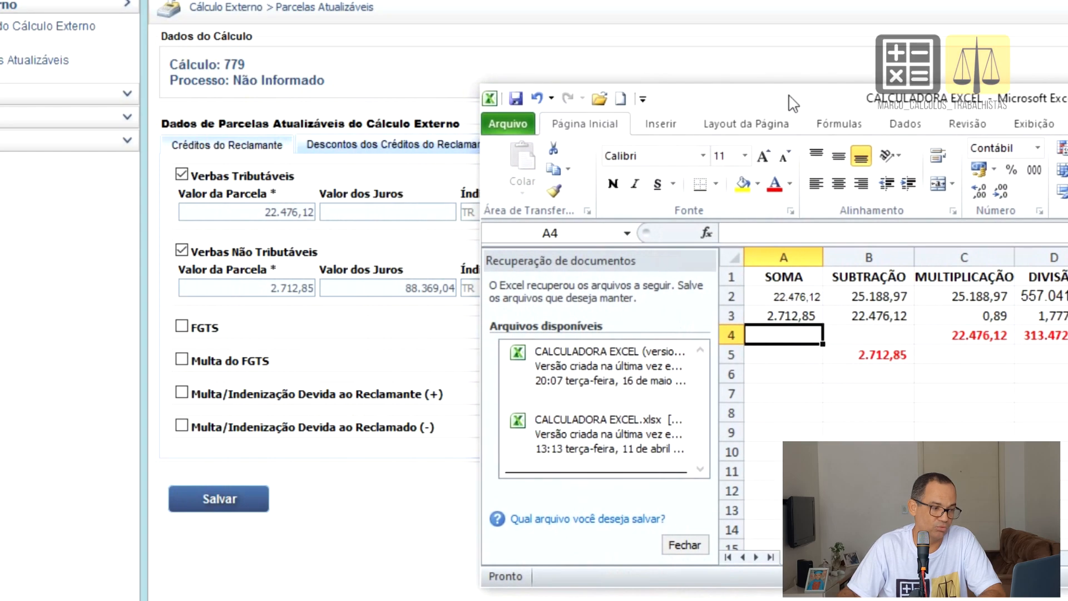
{"action": "left_click", "coordinate": [796, 297]}
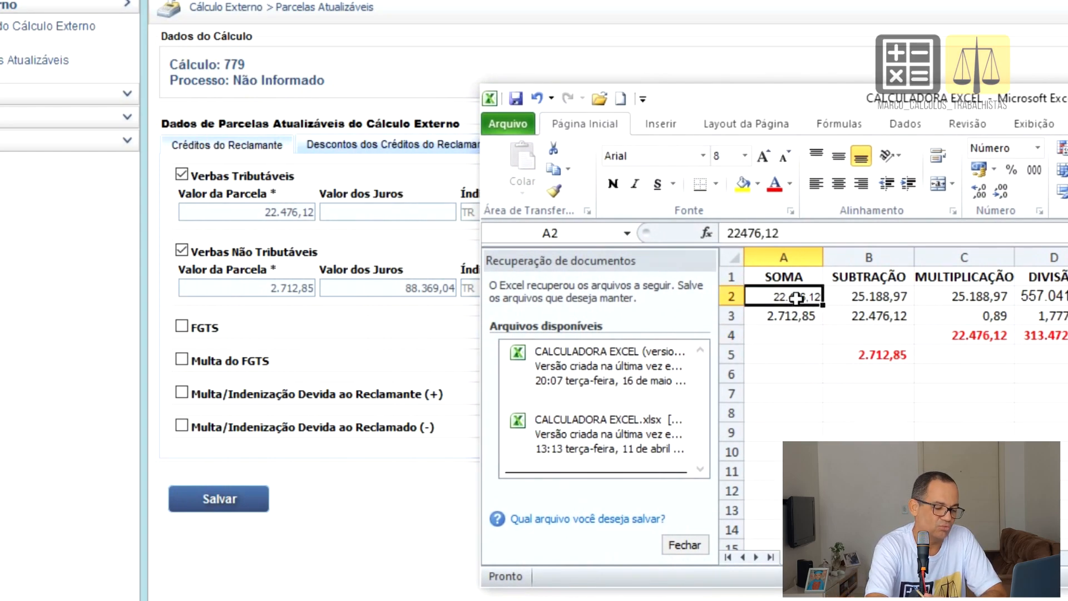
{"action": "type", "text": "22"}
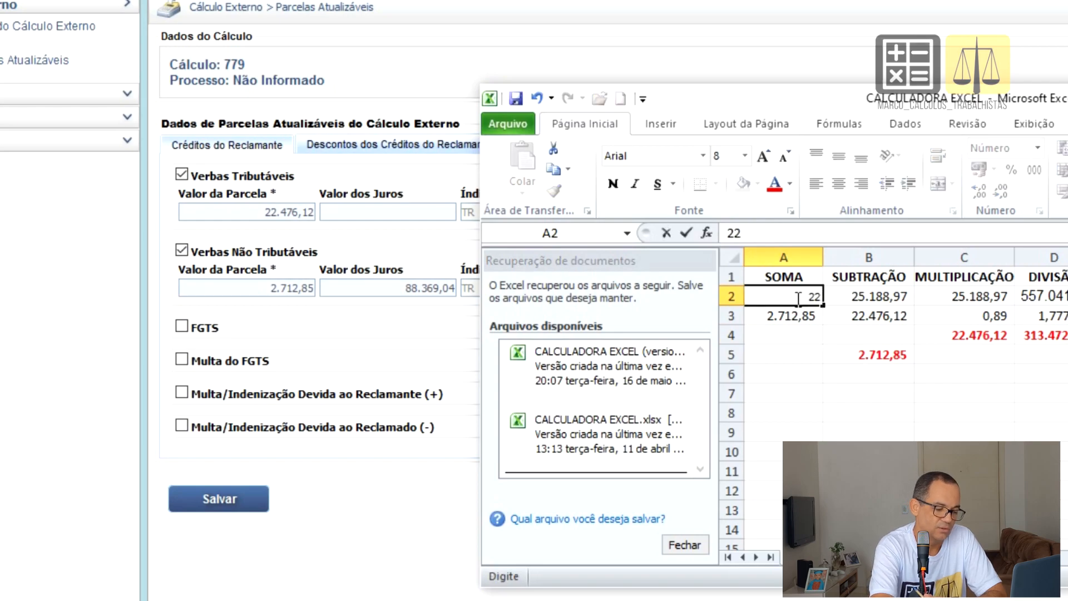
{"action": "type", "text": ".476,12"}
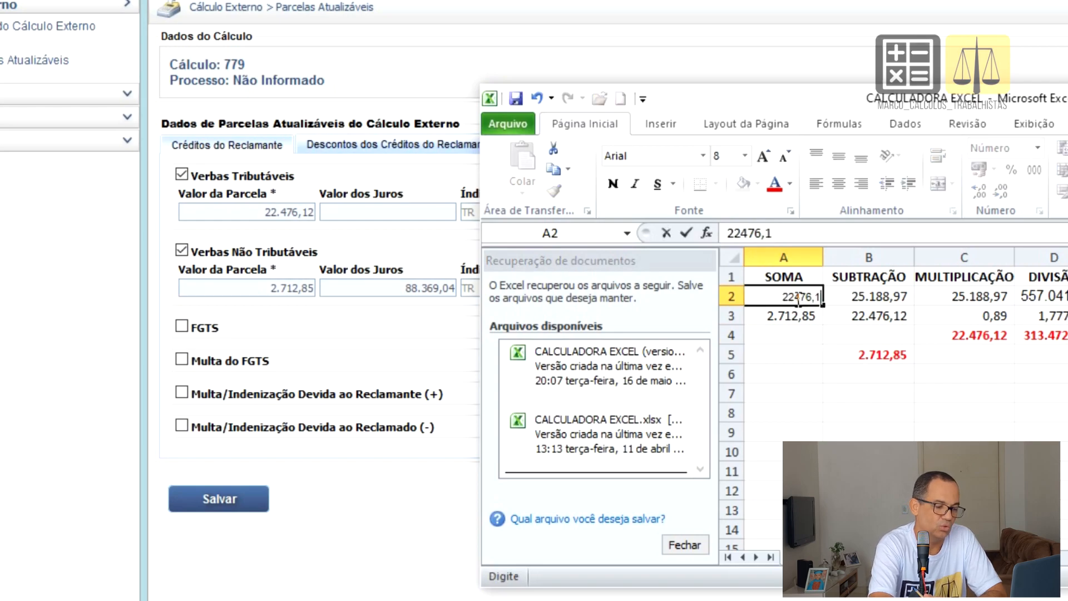
{"action": "key", "text": "Return"}
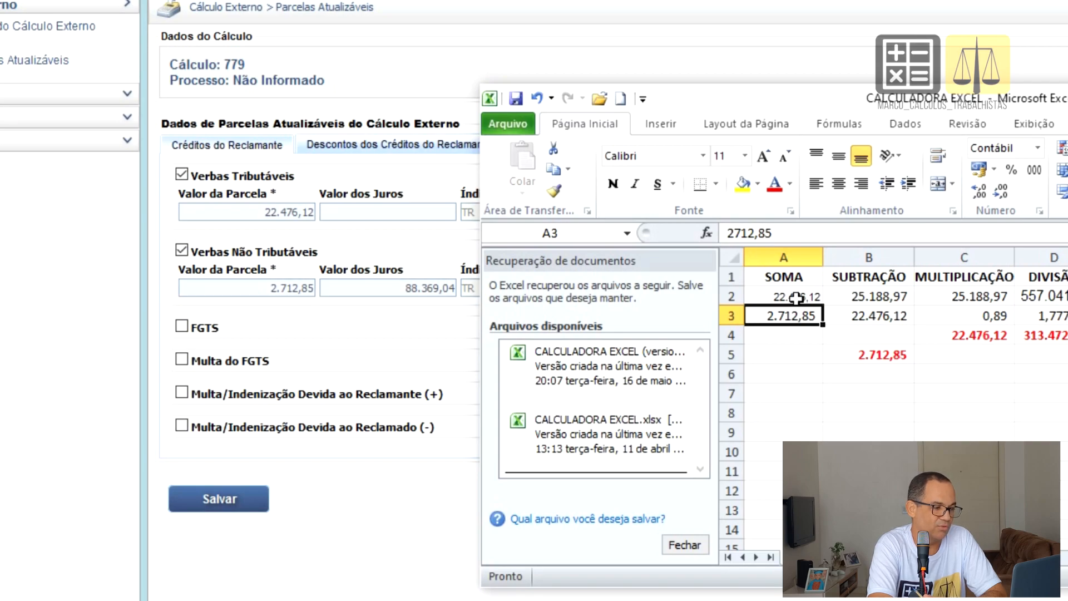
{"action": "type", "text": "2"}
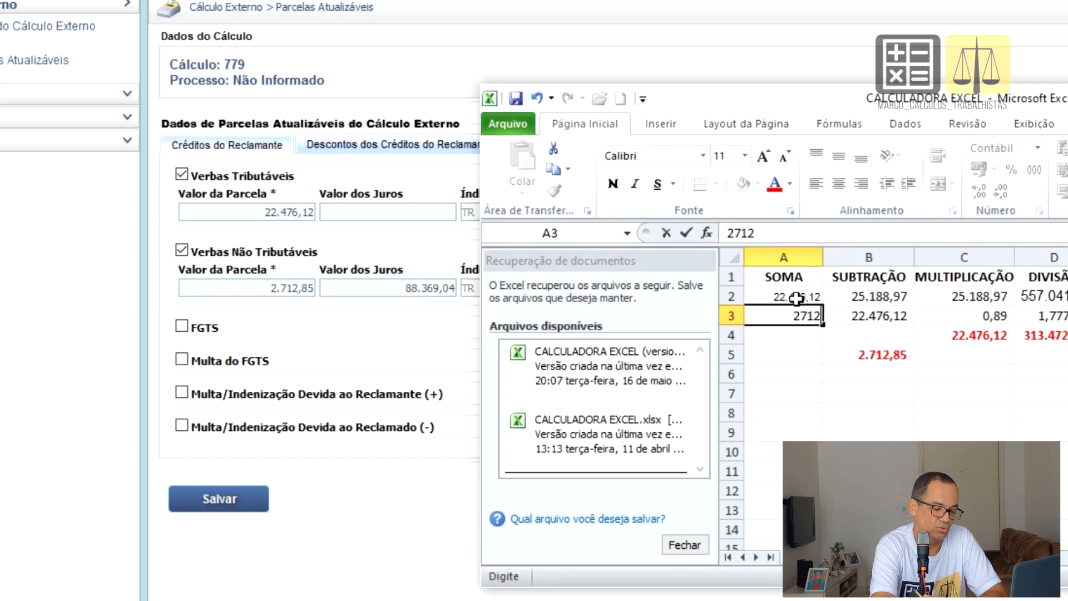
{"action": "type", "text": ".712,85"}
{"action": "key", "text": "Return"}
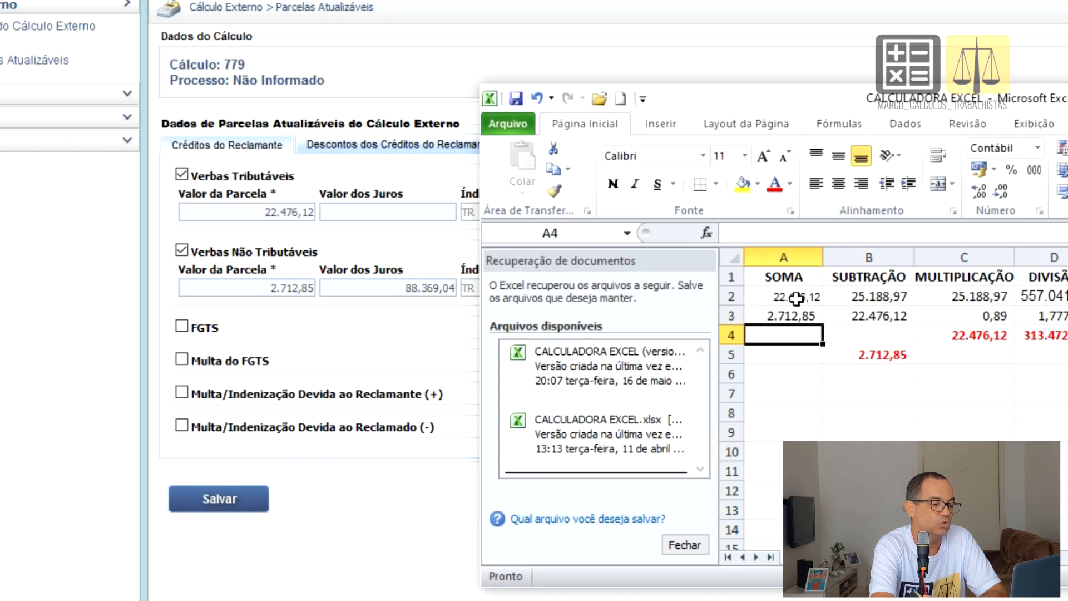
- Return to PJe-Calc and correct the Valor dos Juros of Verbas Não Tributáveis to 8.869,04
{"action": "double_click", "coordinate": [414, 289]}
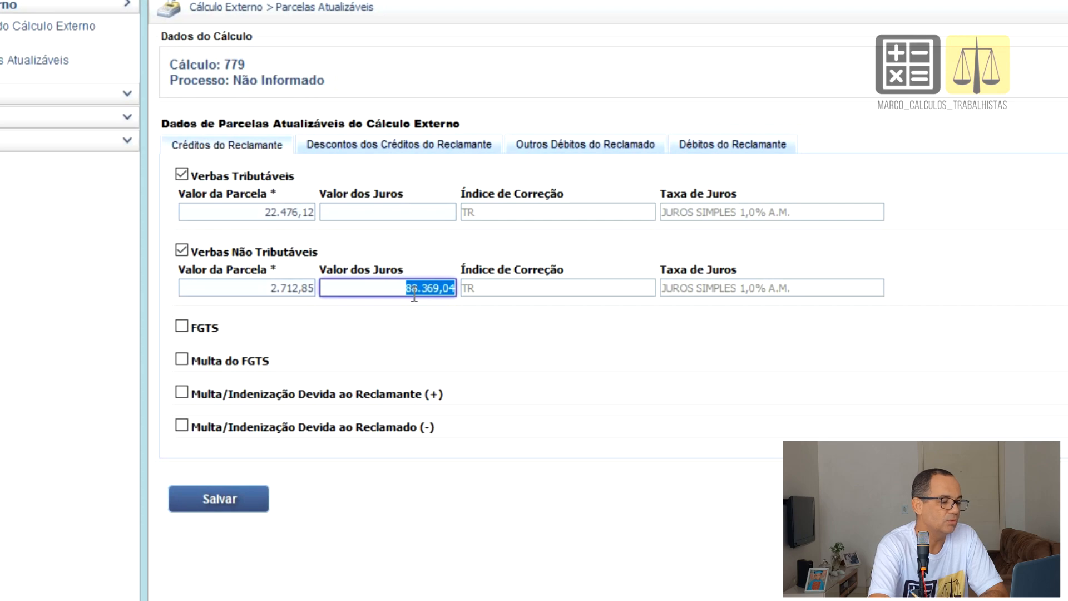
{"action": "type", "text": "8.869,04"}
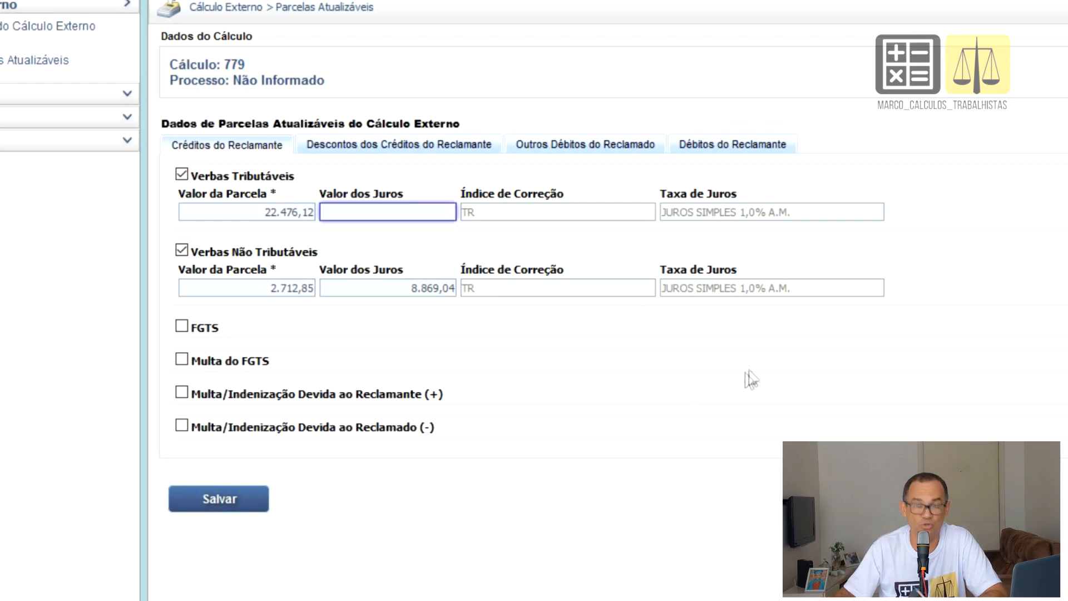
- Switch back to Excel and enter 22.476,12 in A2 and 2.712,85 in A3 of the SOMA column
{"action": "key", "text": "alt+Tab"}
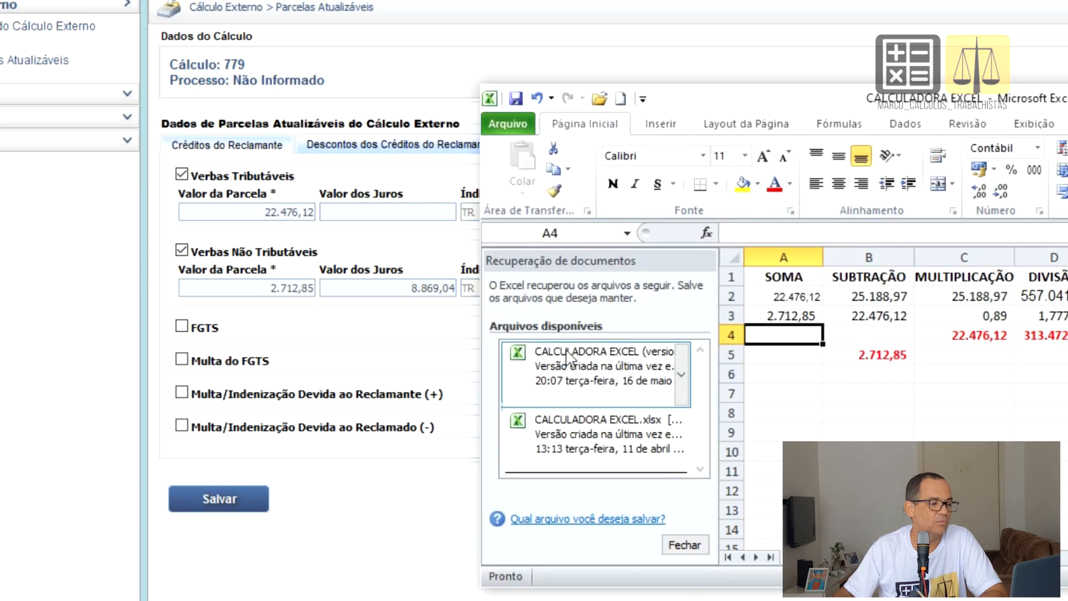
{"action": "left_click", "coordinate": [798, 296]}
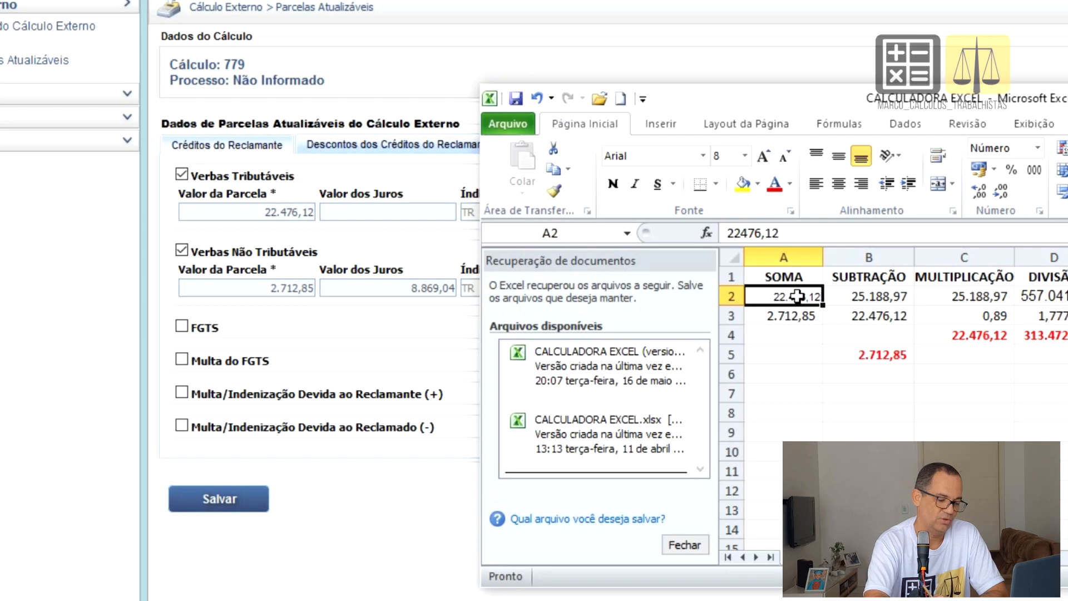
{"action": "type", "text": "22.4"}
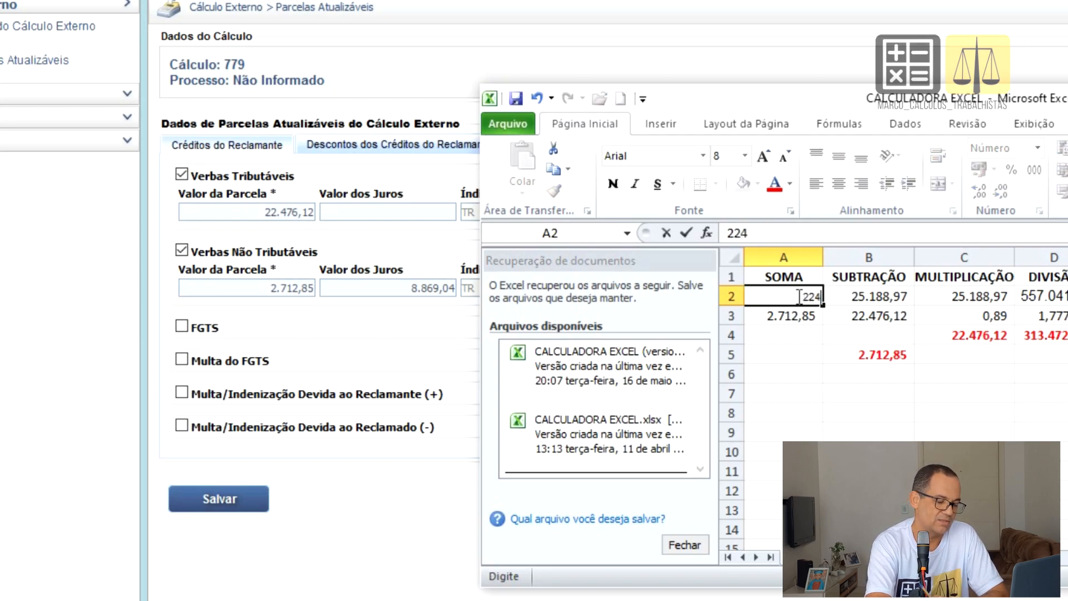
{"action": "type", "text": "76,12"}
{"action": "key", "text": "Return"}
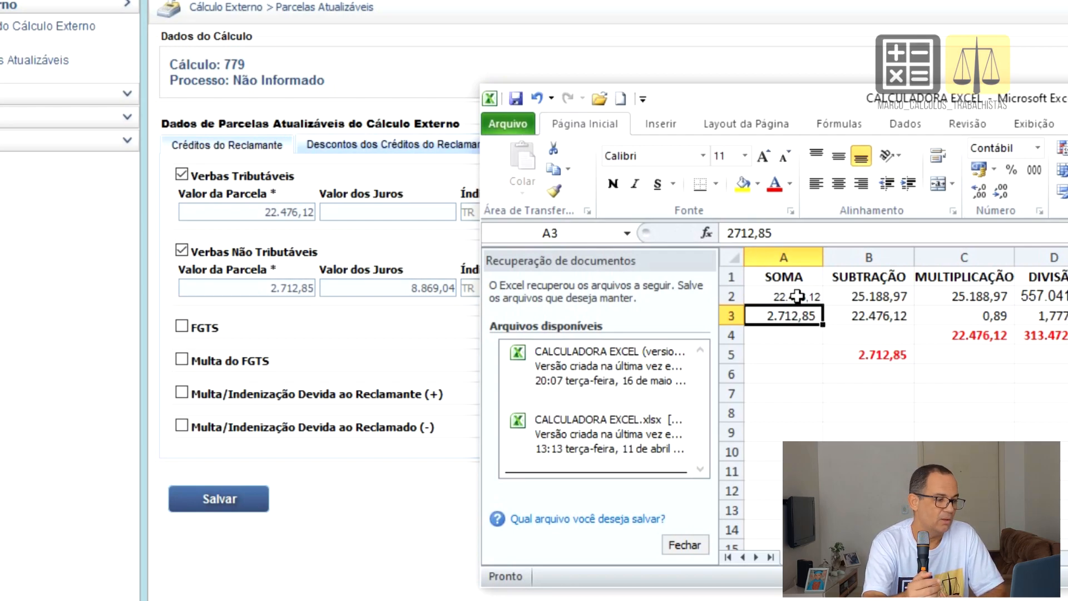
{"action": "type", "text": "2.712,"}
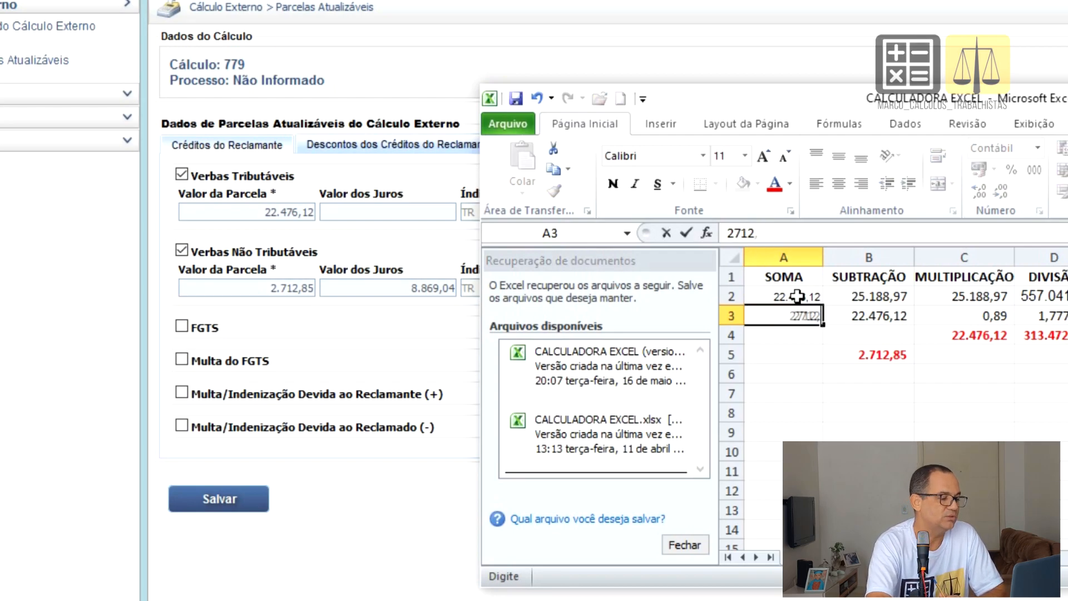
{"action": "type", "text": "85"}
{"action": "key", "text": "Return"}
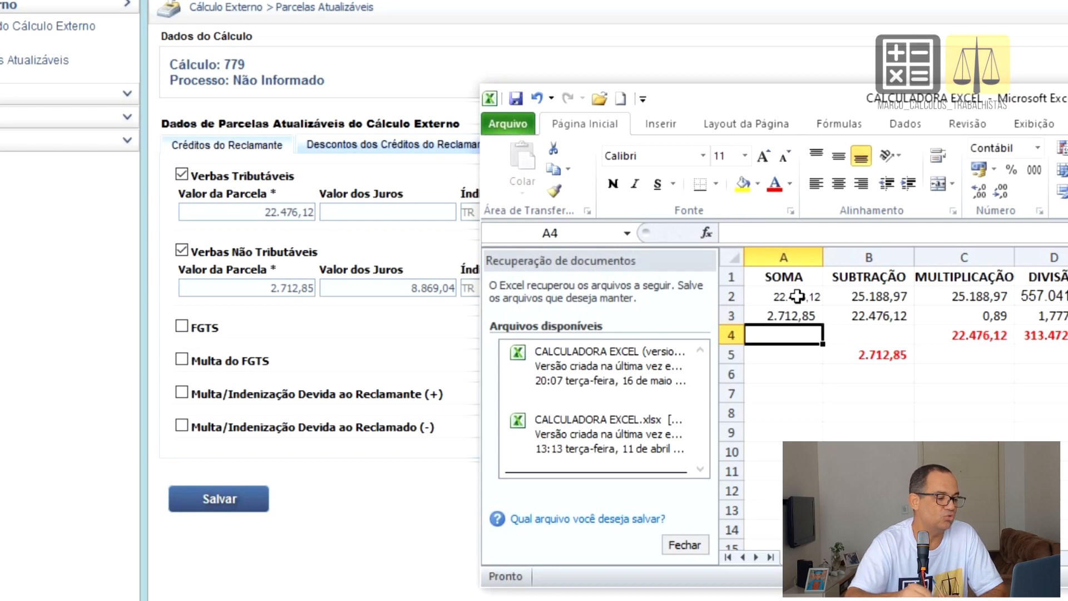
- Add 8.869,04 in A4 of the SOMA column, check the total in A22, and minimize the workbook
{"action": "type", "text": "8869"}
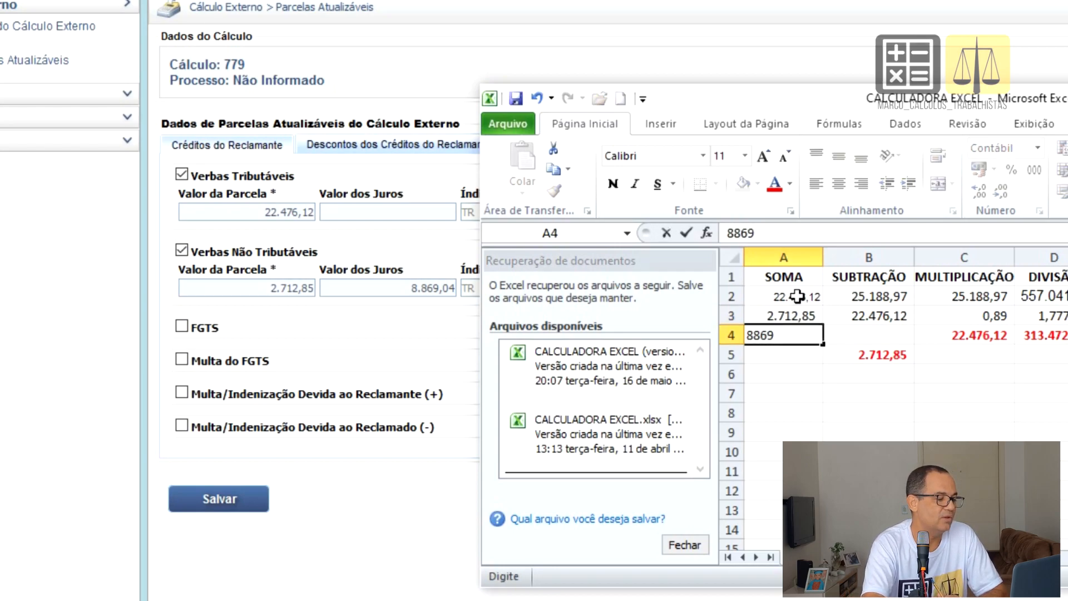
{"action": "type", "text": ",04"}
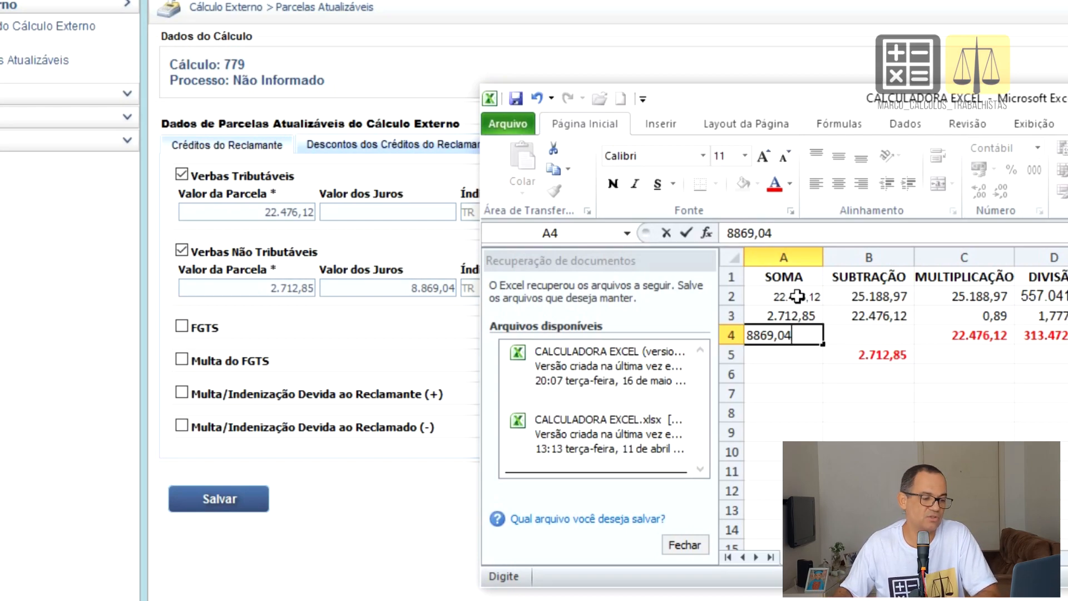
{"action": "scroll", "coordinate": [890, 418], "scroll_direction": "down", "scroll_amount": 2}
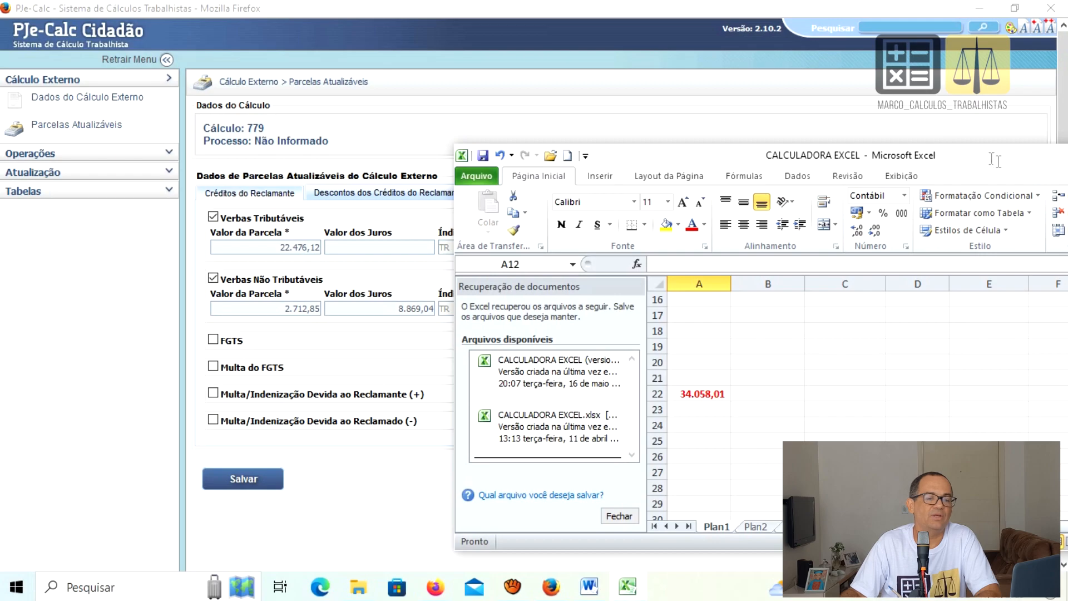
{"action": "left_click_drag", "start_coordinate": [991, 156], "coordinate": [806, 160]}
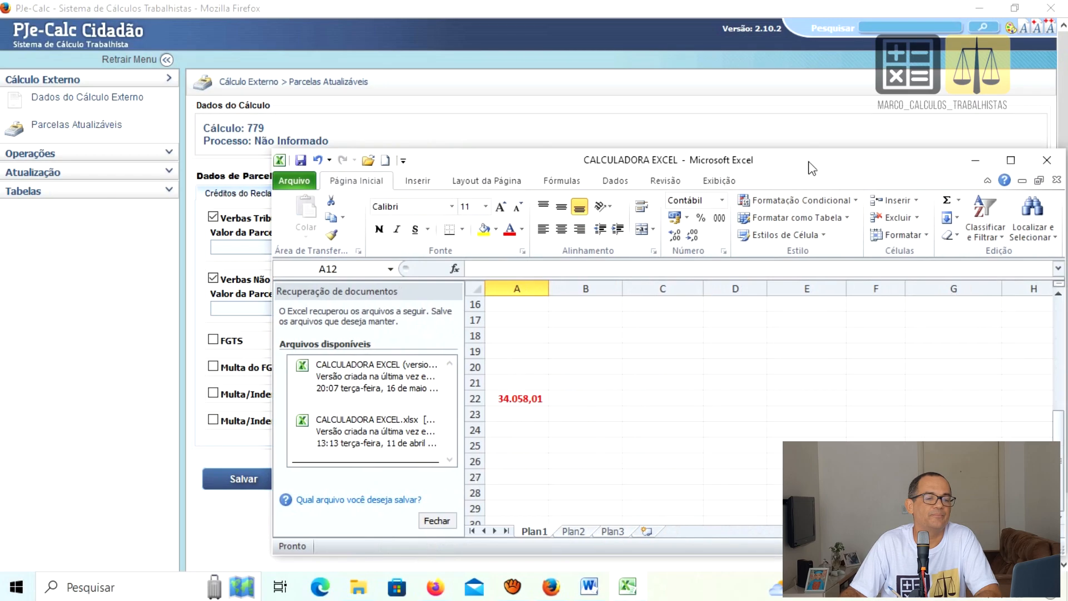
{"action": "left_click", "coordinate": [974, 156]}
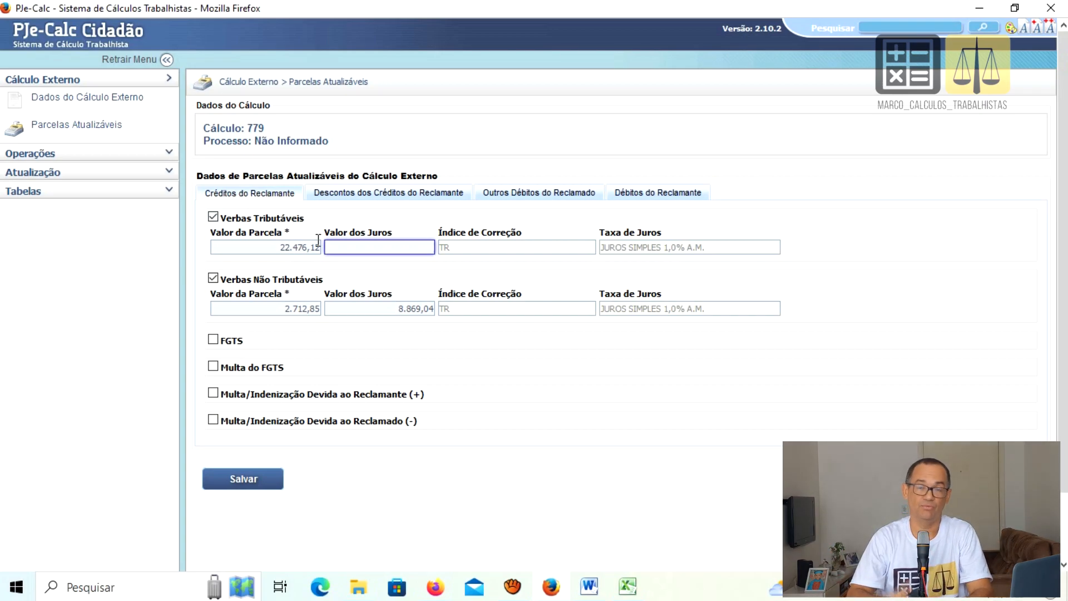
- Under Descontos dos Créditos do Reclamante, include Contribuição Social Segurado with a Valor da Parcela of 1.250,00, enable Corrigir Desconto, and save the instalments
{"action": "left_click", "coordinate": [427, 194]}
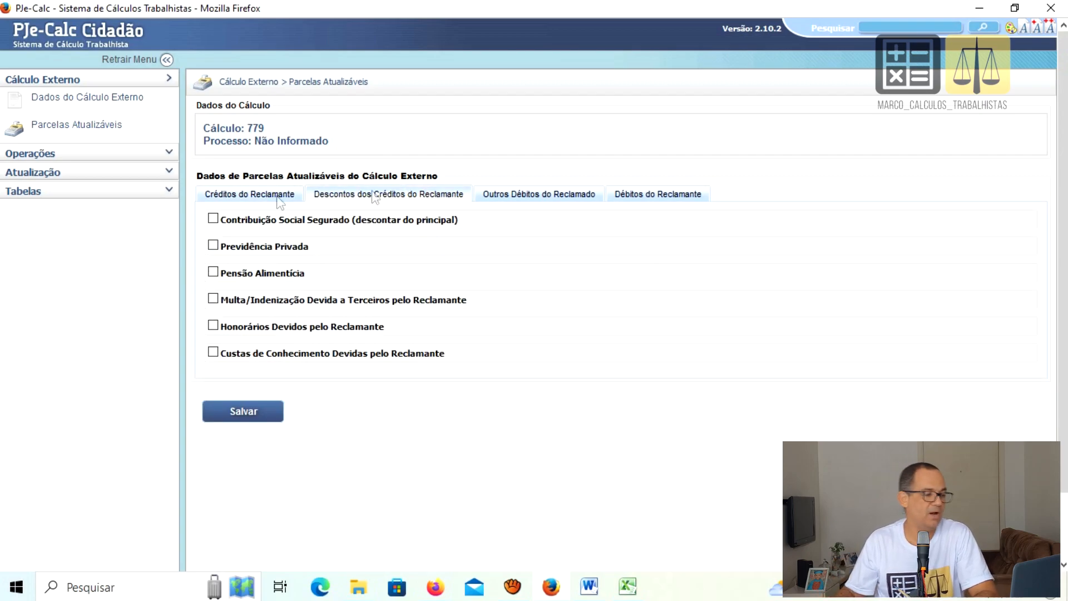
{"action": "left_click", "coordinate": [267, 197]}
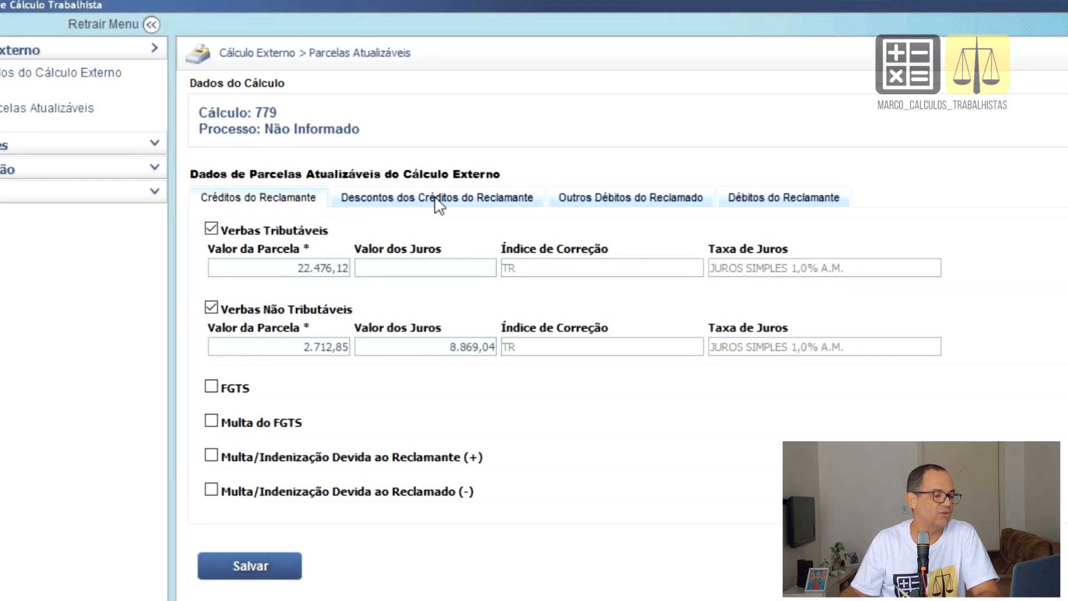
{"action": "left_click", "coordinate": [430, 197]}
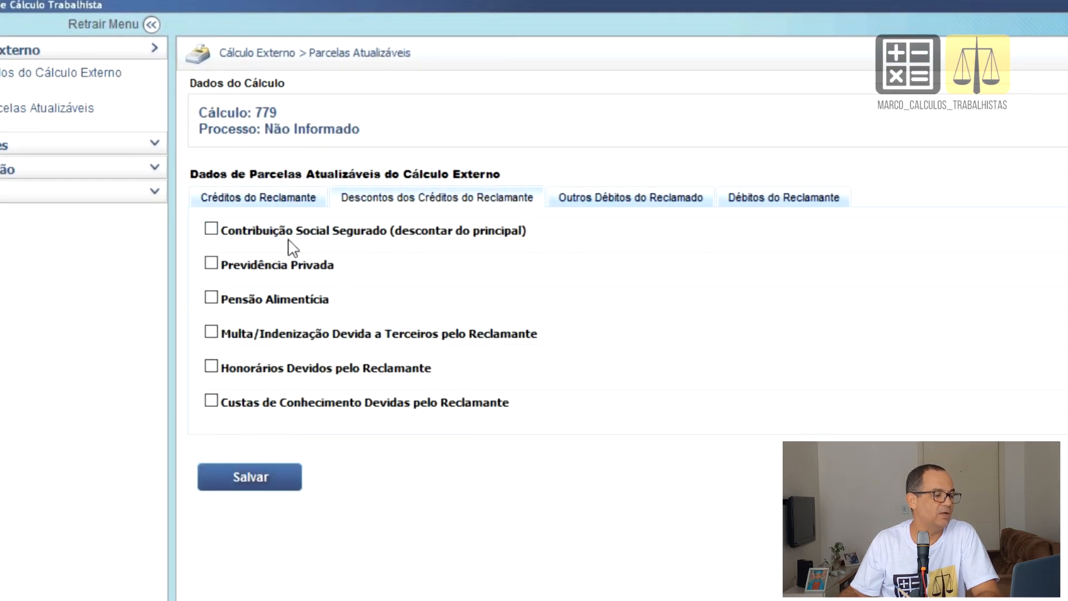
{"action": "left_click", "coordinate": [211, 229]}
{"action": "left_click", "coordinate": [274, 272]}
{"action": "double_click", "coordinate": [275, 274]}
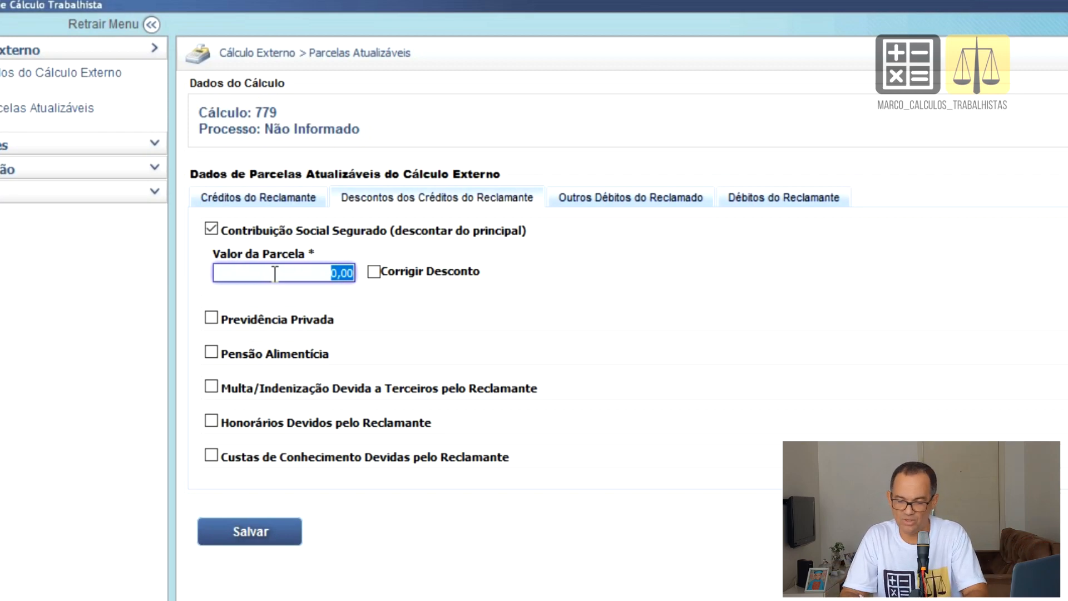
{"action": "type", "text": "125000"}
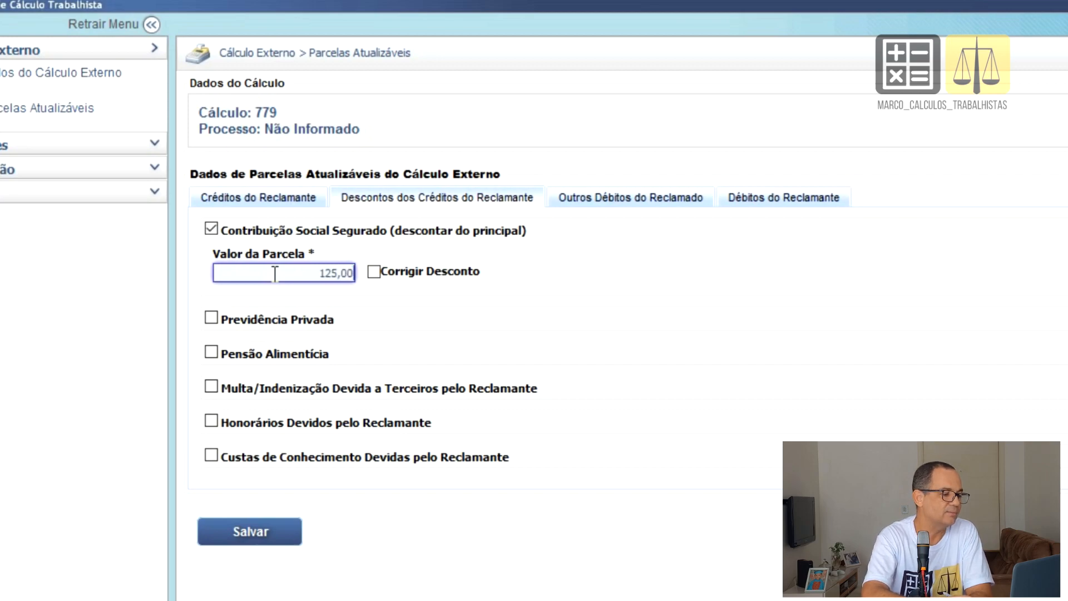
{"action": "left_click", "coordinate": [374, 272]}
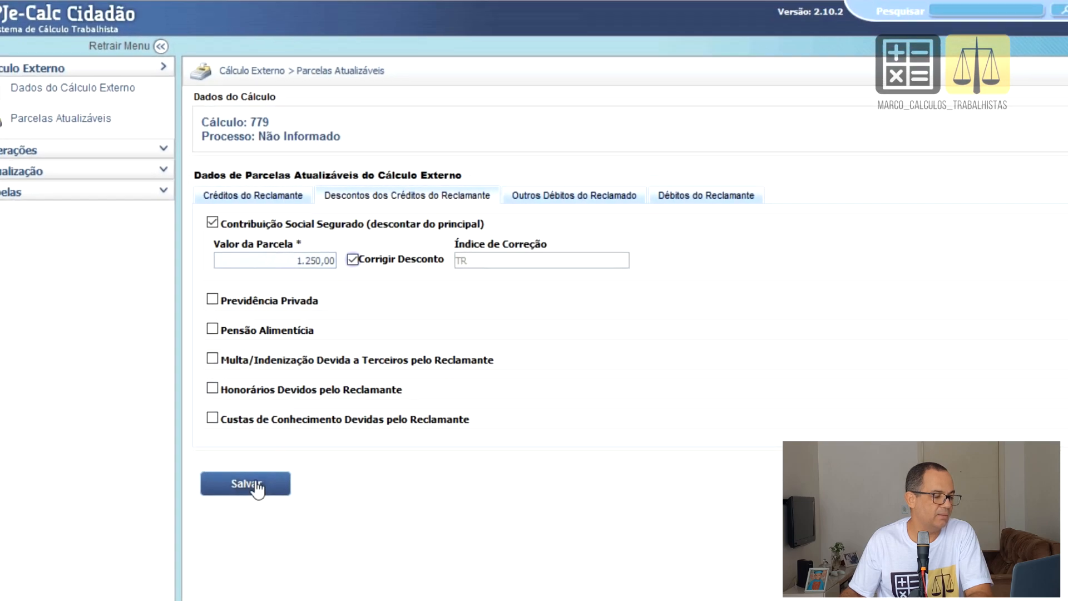
{"action": "left_click", "coordinate": [256, 487]}
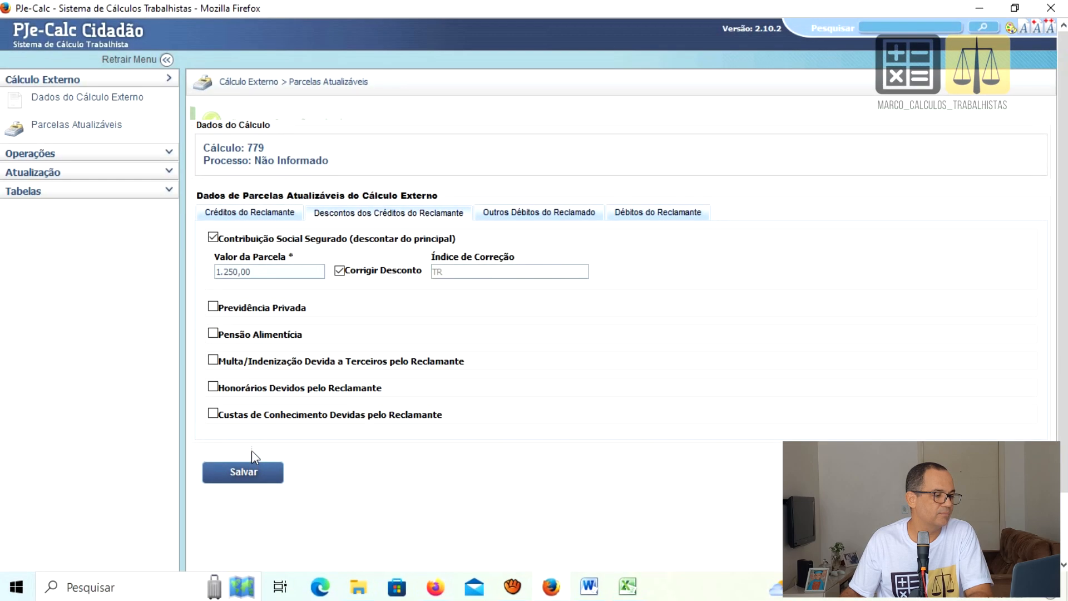
- Open Liquidar Atualização and fill in Identificação do Cálculo with "ISD VFVFFG" and Comentários with "DGDFGDGDGGDFDFGDFDF"
{"action": "left_click", "coordinate": [33, 173]}
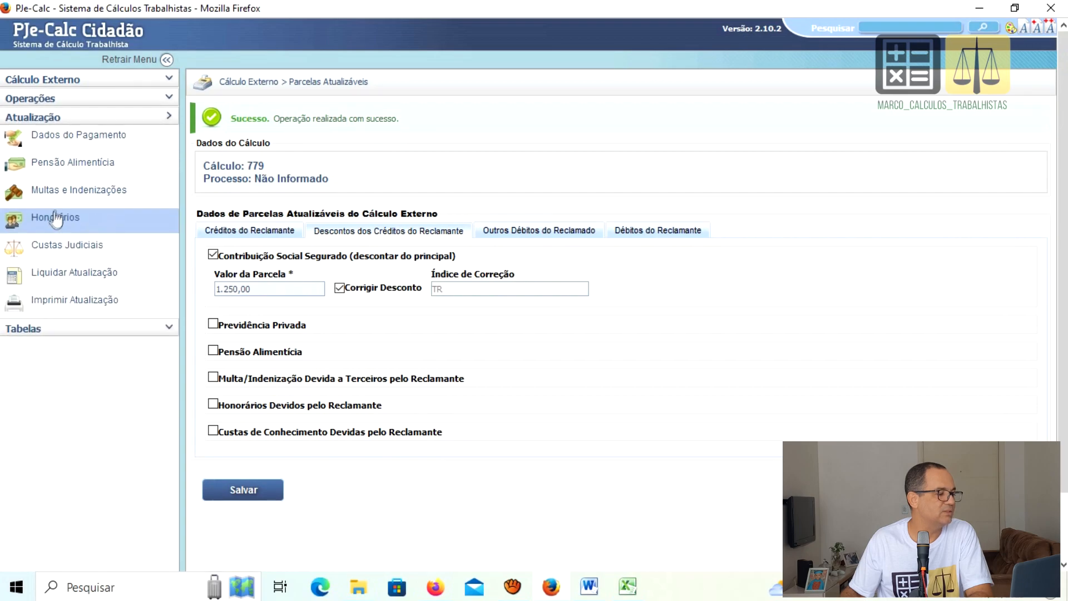
{"action": "left_click", "coordinate": [52, 273]}
{"action": "left_click", "coordinate": [402, 232]}
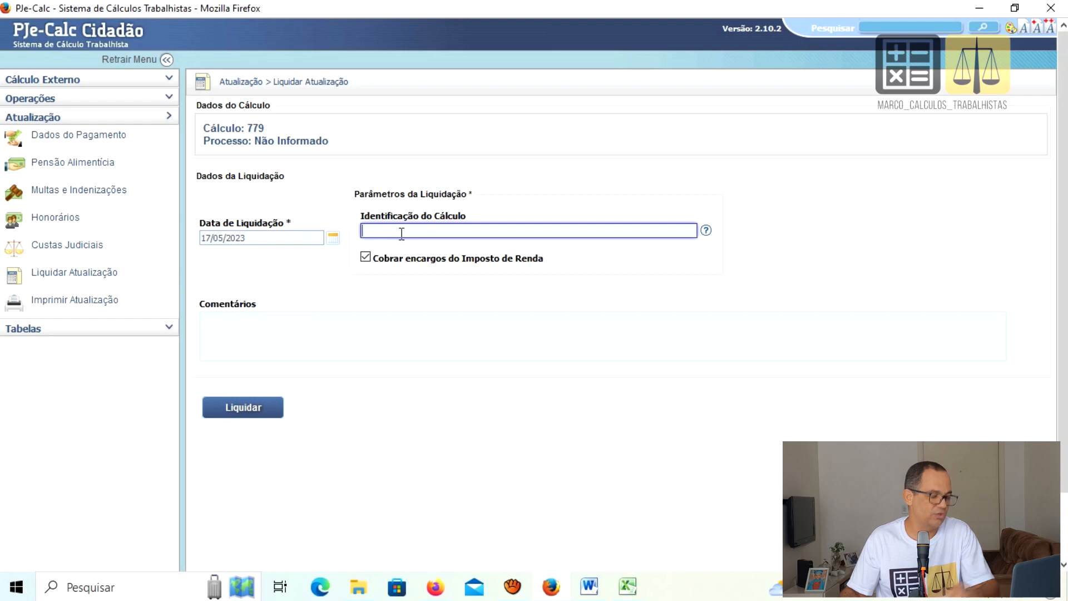
{"action": "type", "text": "ISD V"}
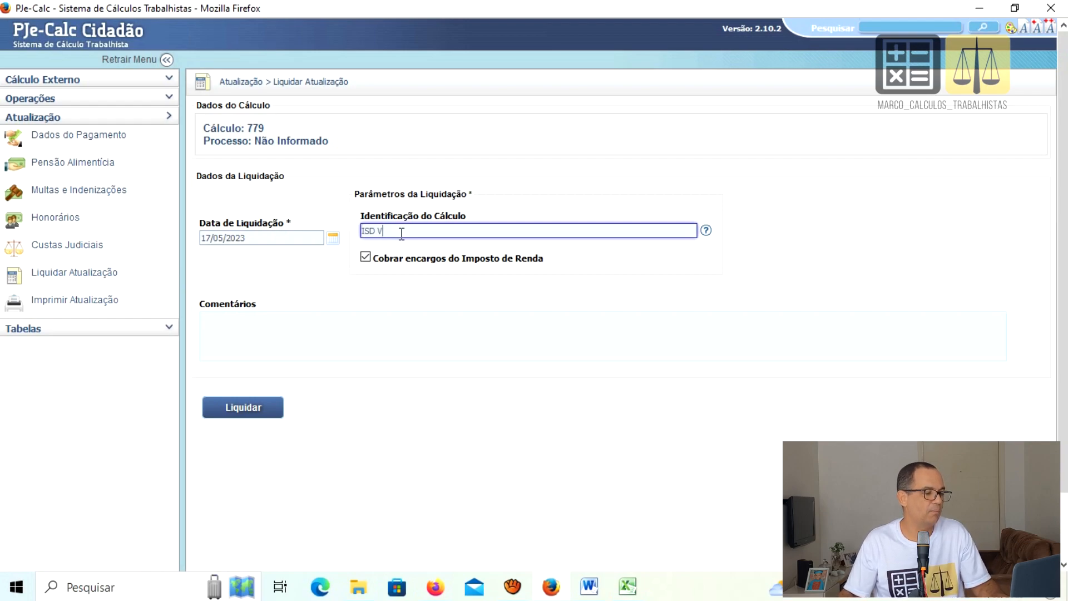
{"action": "type", "text": "FVFFG"}
{"action": "left_click", "coordinate": [205, 318]}
{"action": "type", "text": "DGDFGDG"}
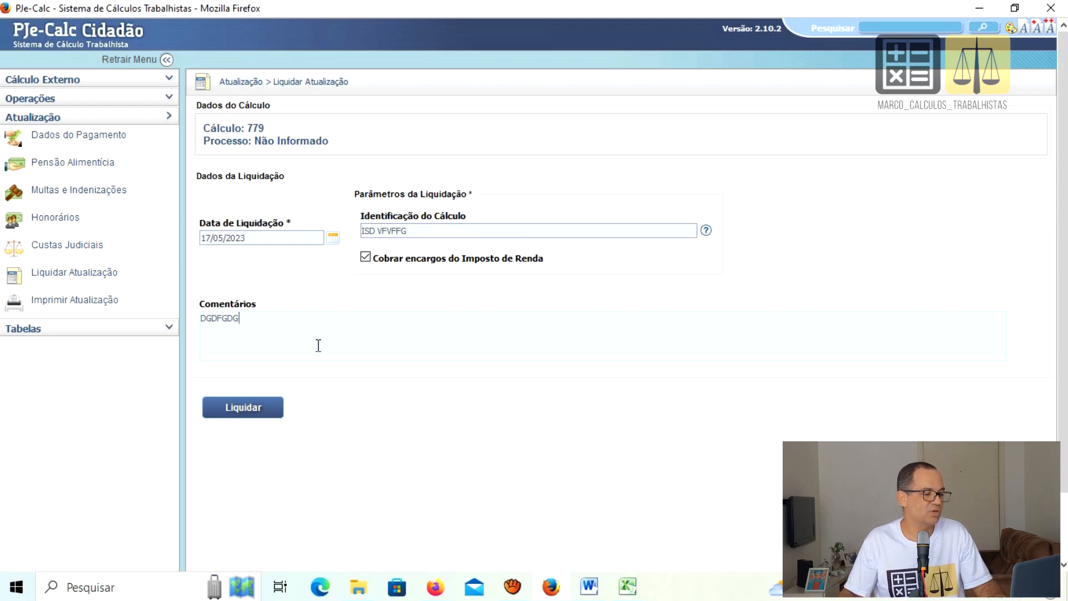
{"action": "type", "text": "DGGDFDFGDFDF"}
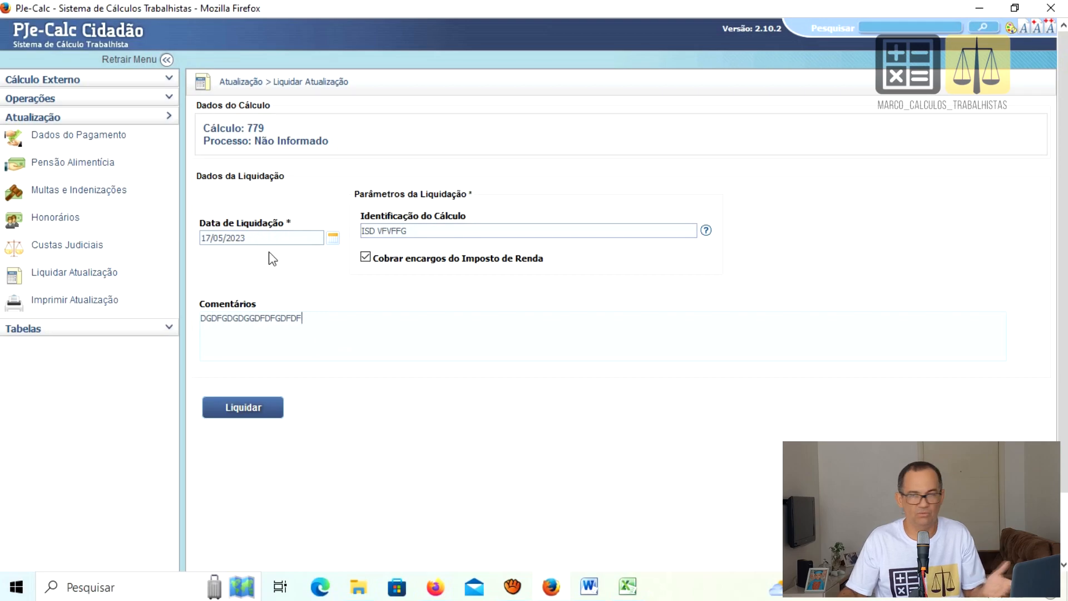
- Liquidate the update and print the update report in PDF format with the default sections selected
{"action": "left_click", "coordinate": [240, 406]}
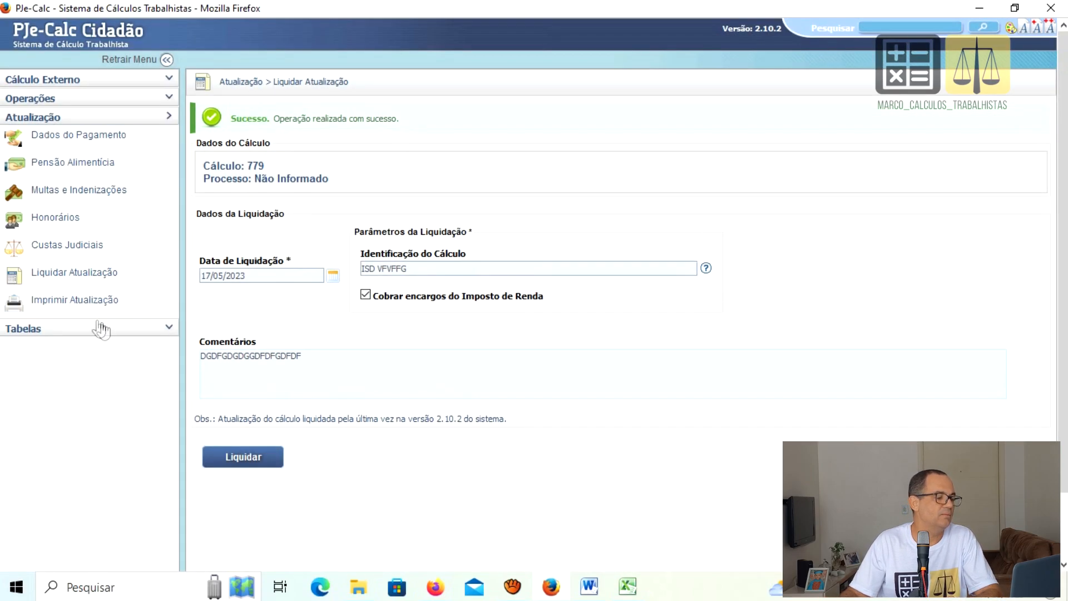
{"action": "left_click", "coordinate": [77, 306]}
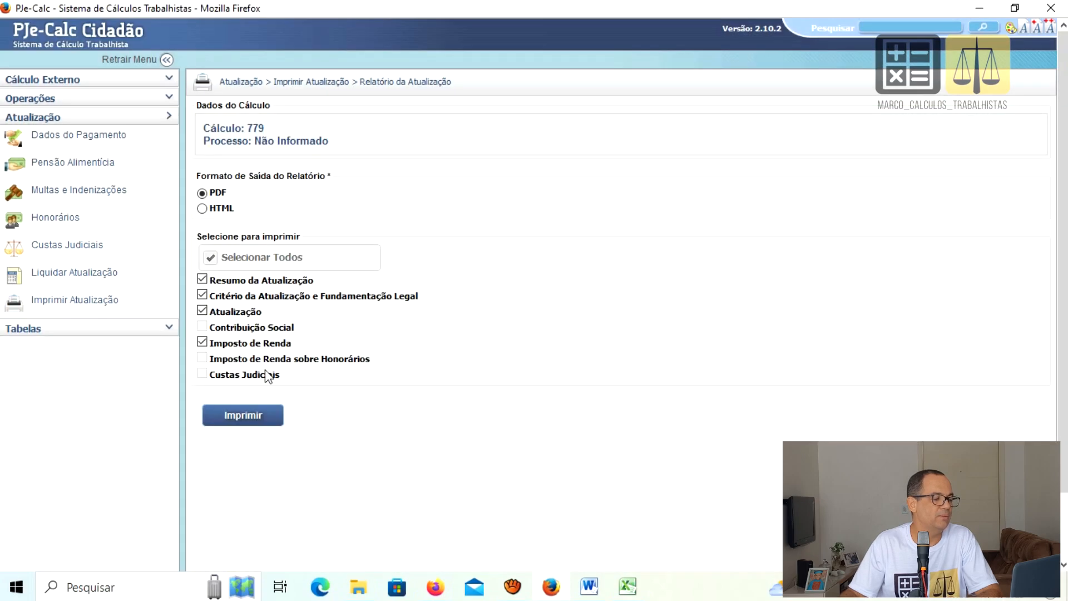
{"action": "left_click", "coordinate": [255, 417]}
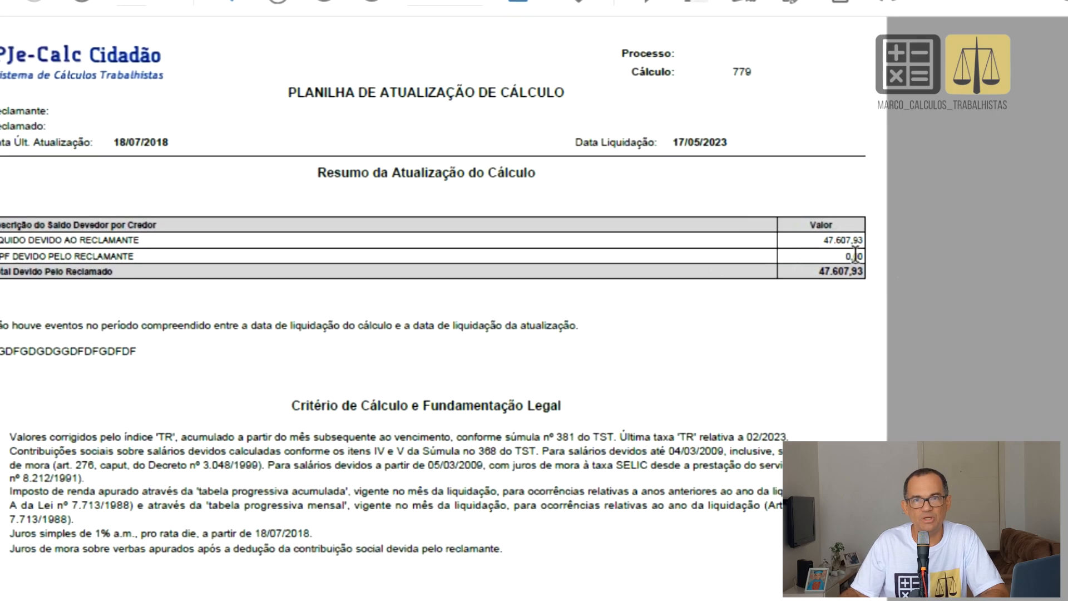
- Examine the report's Resumo da Atualização, legal criteria and Demonstrativo da Atualização do Cálculo, and close the PDF
{"action": "scroll", "coordinate": [855, 255], "scroll_direction": "down", "scroll_amount": 5}
{"action": "scroll", "coordinate": [856, 253], "scroll_direction": "up", "scroll_amount": 5}
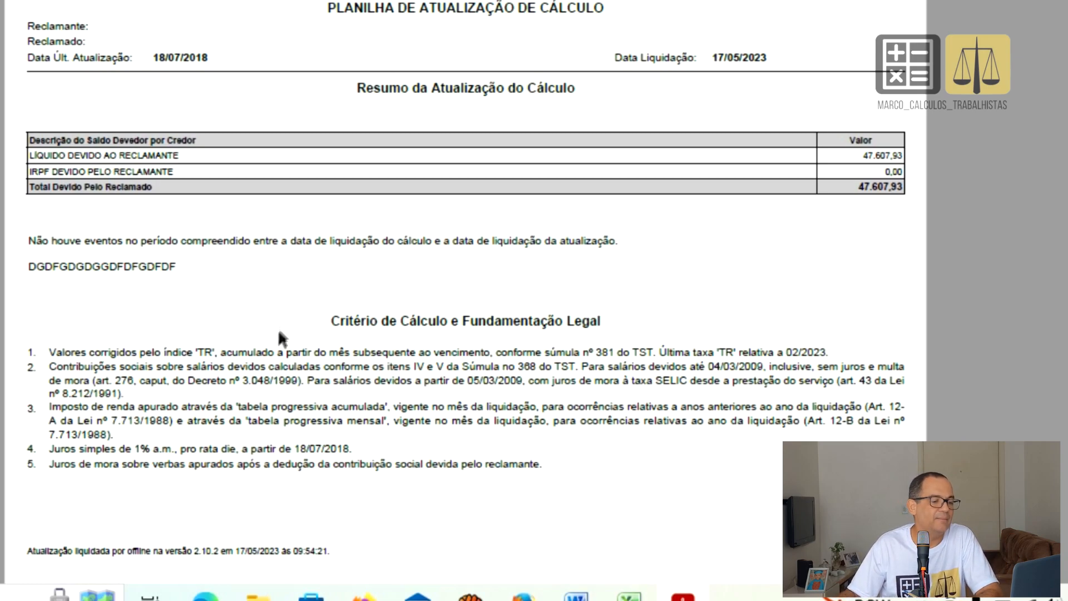
{"action": "scroll", "coordinate": [277, 329], "scroll_direction": "down", "scroll_amount": 6}
{"action": "scroll", "coordinate": [278, 327], "scroll_direction": "up", "scroll_amount": 3}
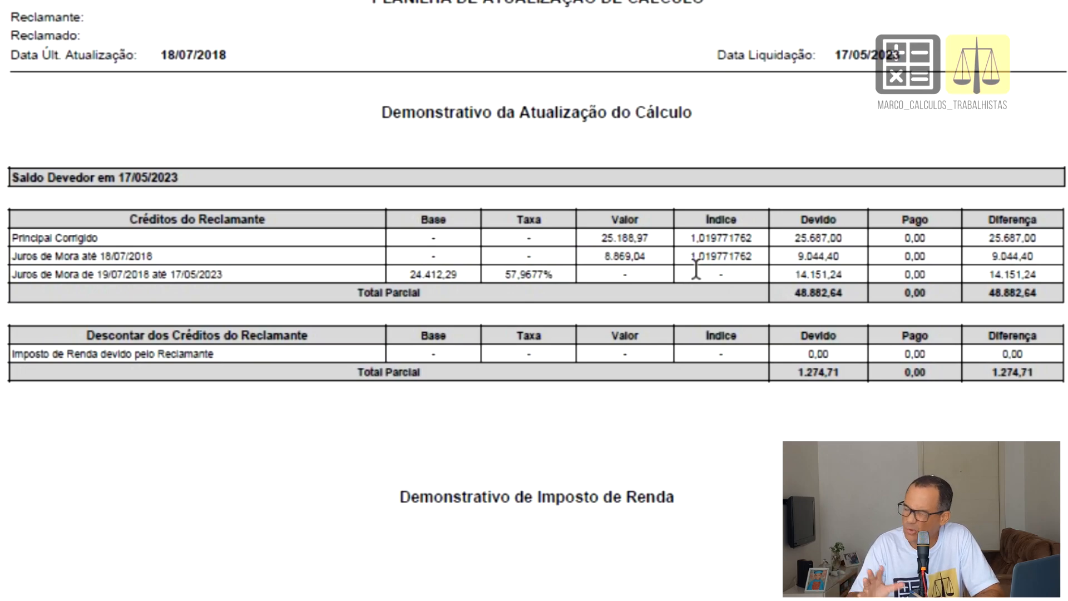
{"action": "left_click_drag", "start_coordinate": [605, 250], "coordinate": [773, 278]}
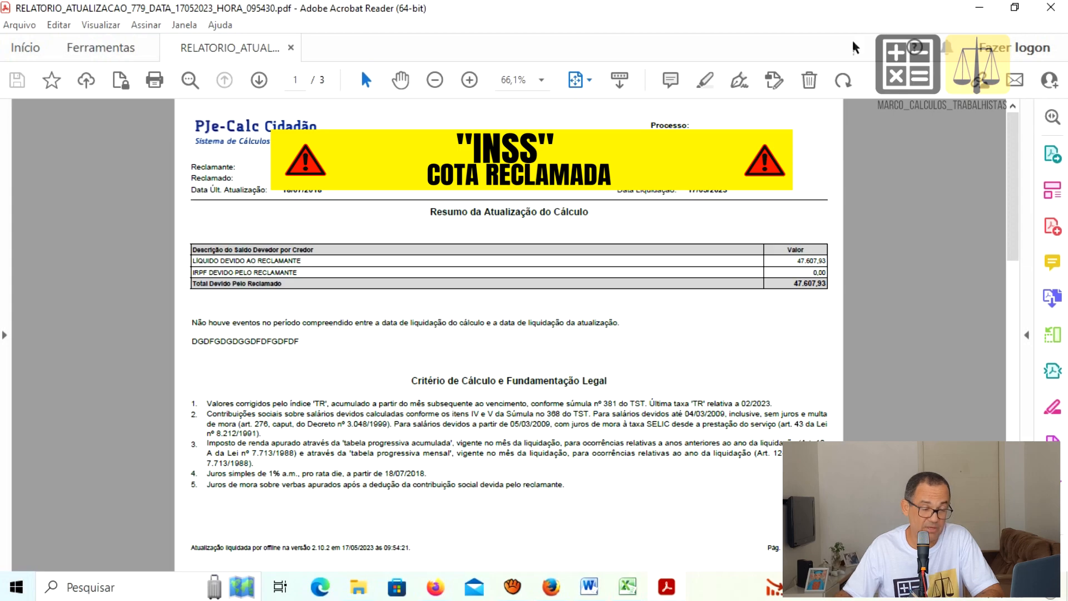
{"action": "left_click", "coordinate": [979, 7]}
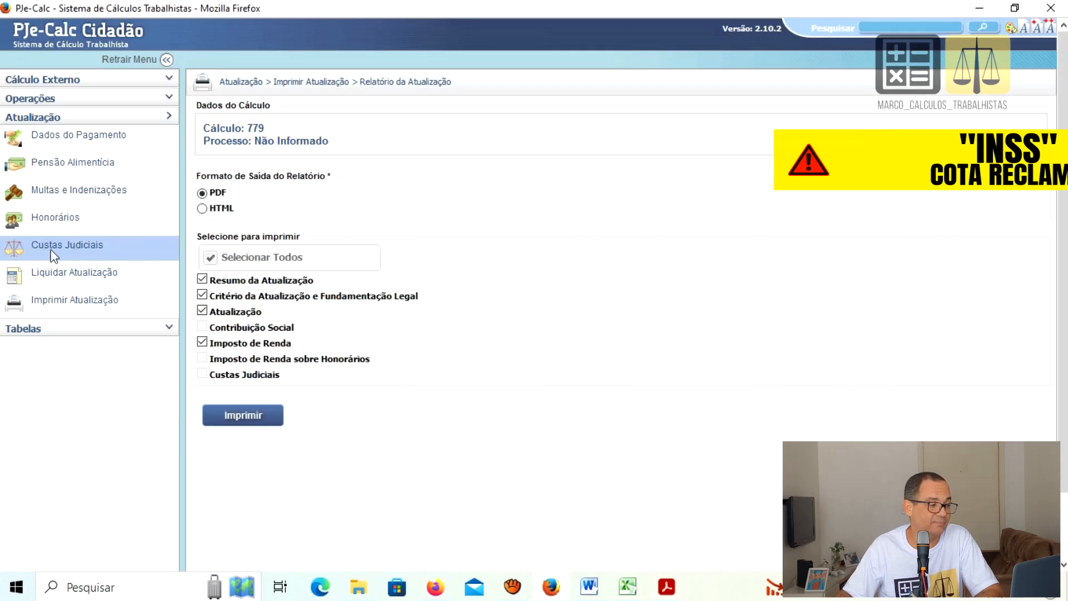
{"action": "left_click", "coordinate": [667, 584]}
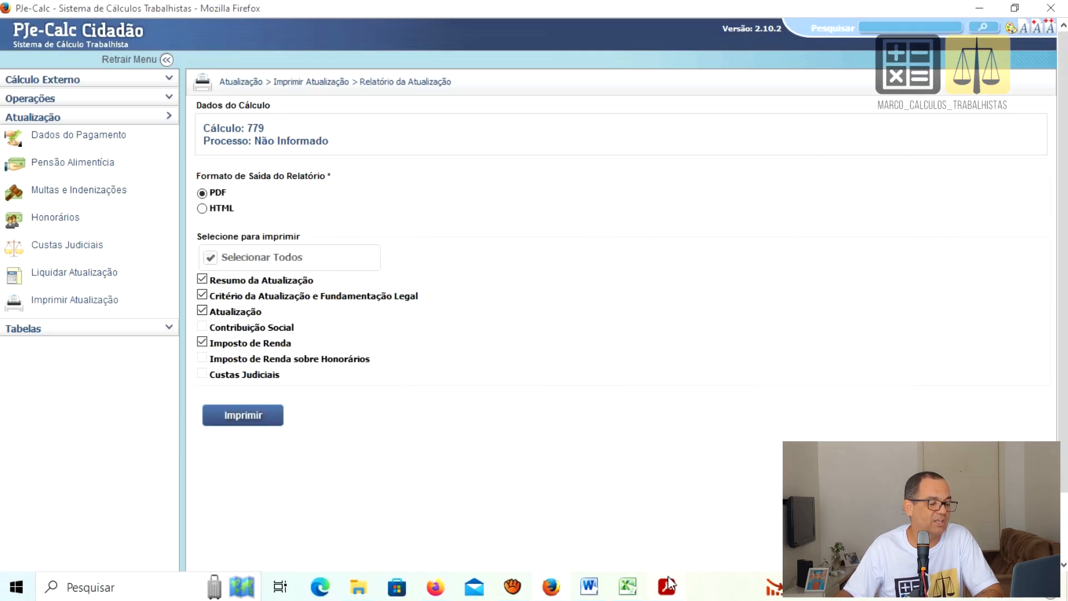
{"action": "left_click", "coordinate": [1051, 7]}
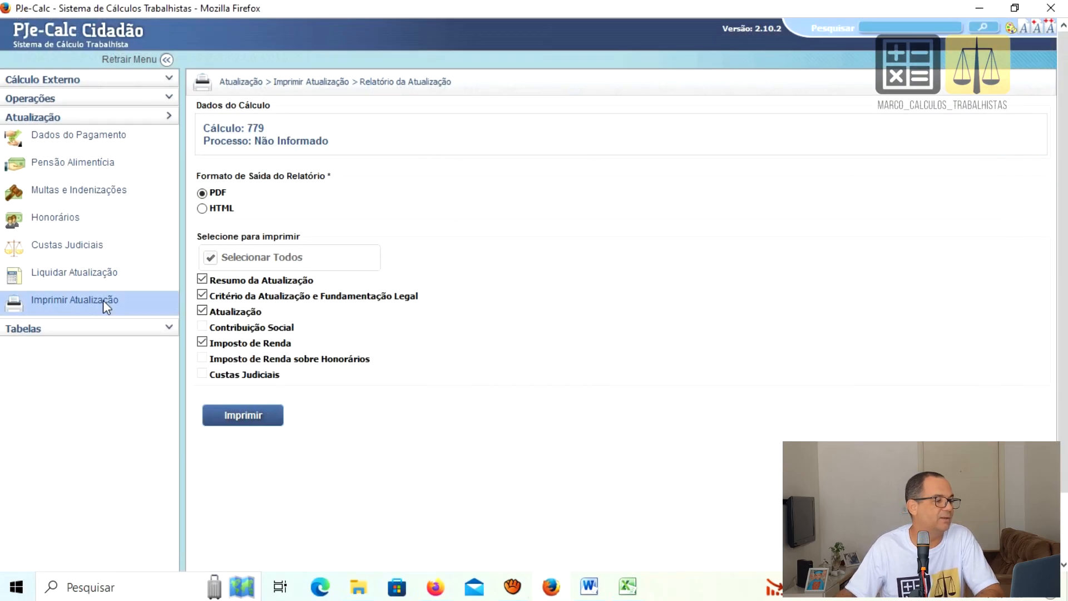
- In Parcelas Atualizáveis, under Outros Débitos do Reclamado, include Contribuição Social Patronal Salários Devidos with 4.500,00 for the parcelas a partir de Mar/2009
{"action": "left_click", "coordinate": [39, 98]}
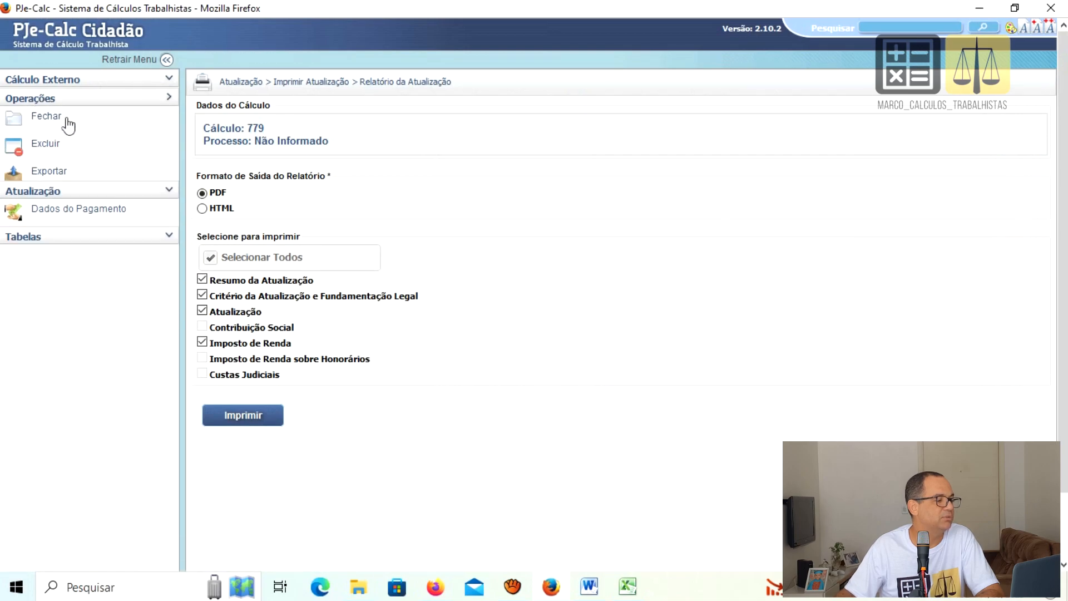
{"action": "left_click", "coordinate": [58, 80]}
{"action": "left_click", "coordinate": [89, 125]}
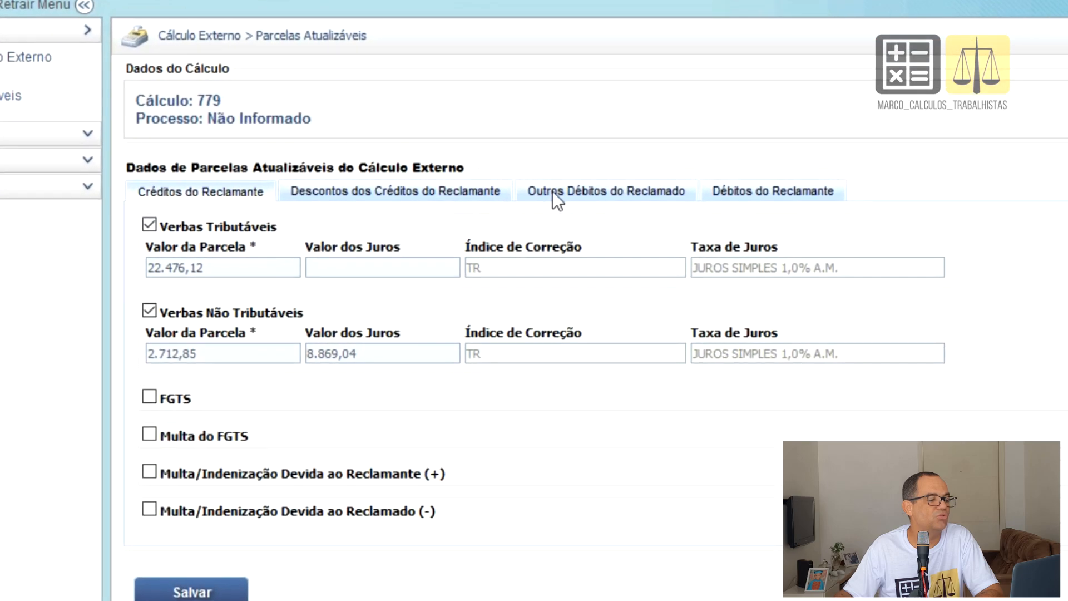
{"action": "left_click", "coordinate": [557, 201]}
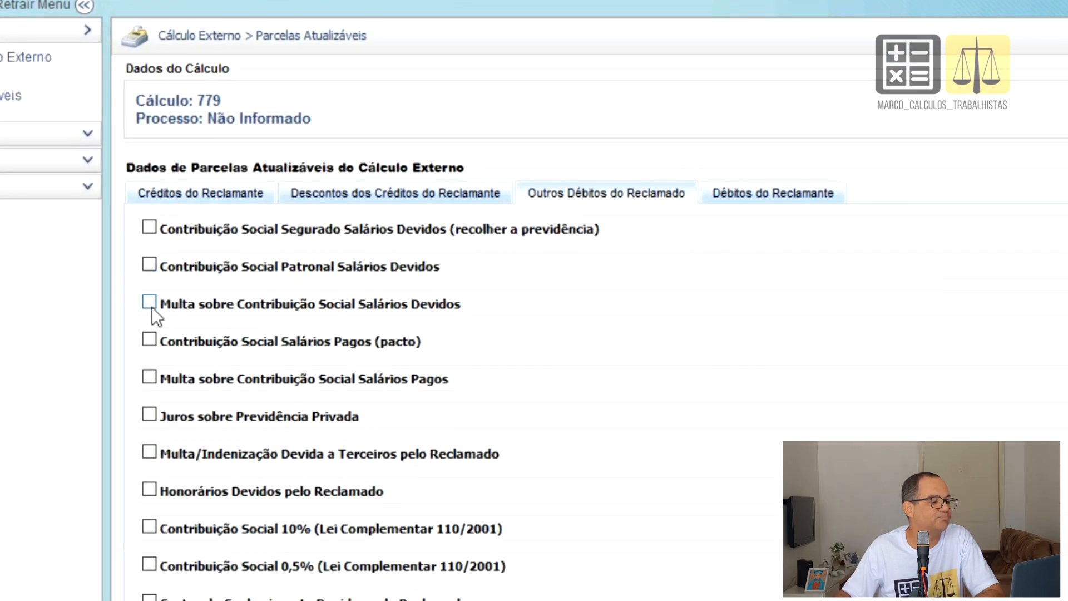
{"action": "left_click", "coordinate": [145, 262]}
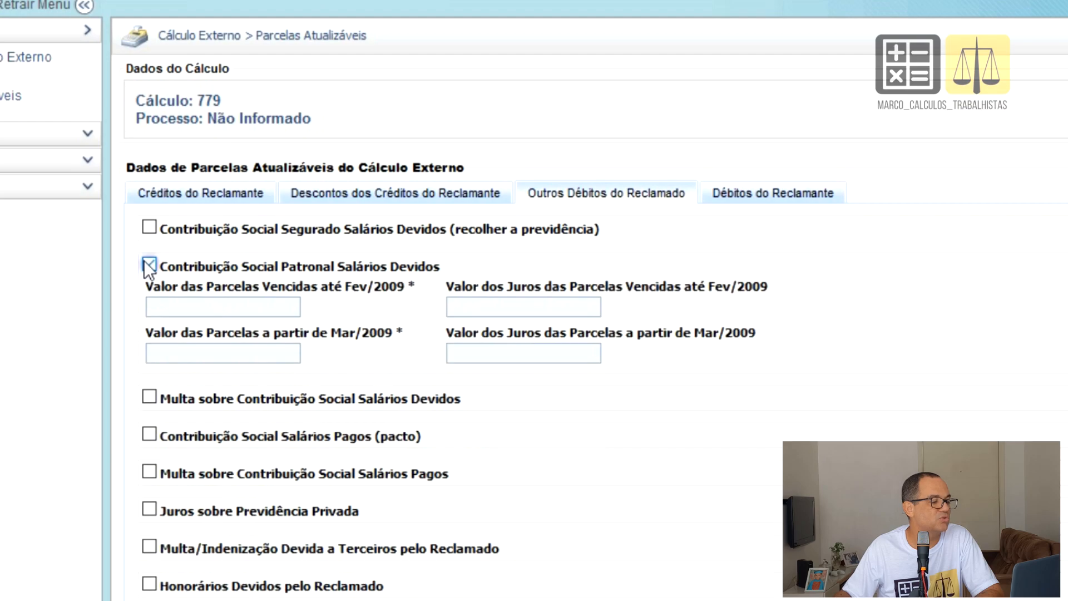
{"action": "left_click", "coordinate": [221, 348]}
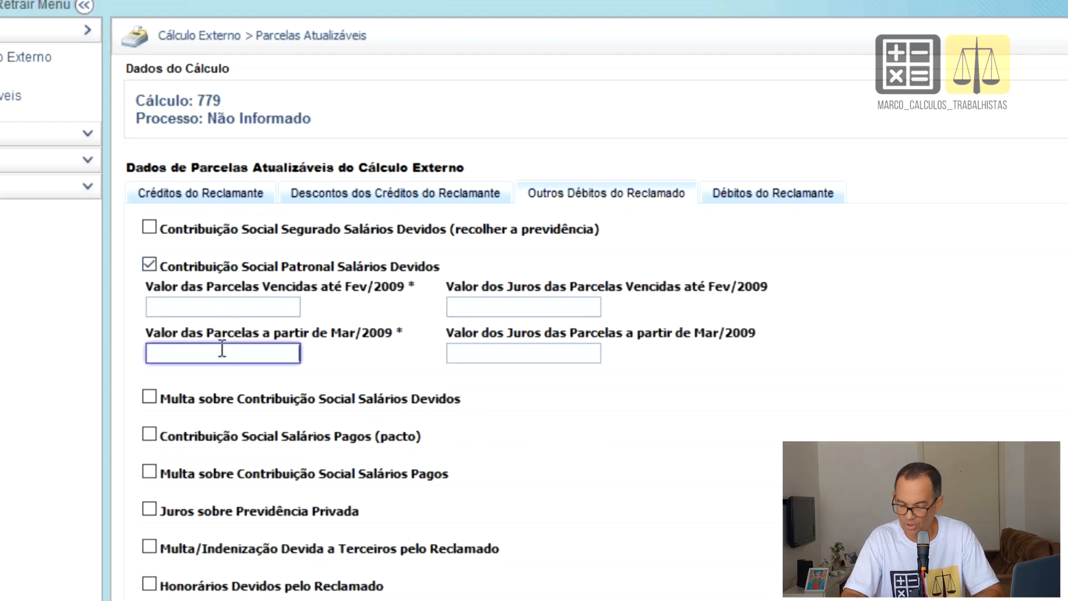
{"action": "type", "text": "45000"}
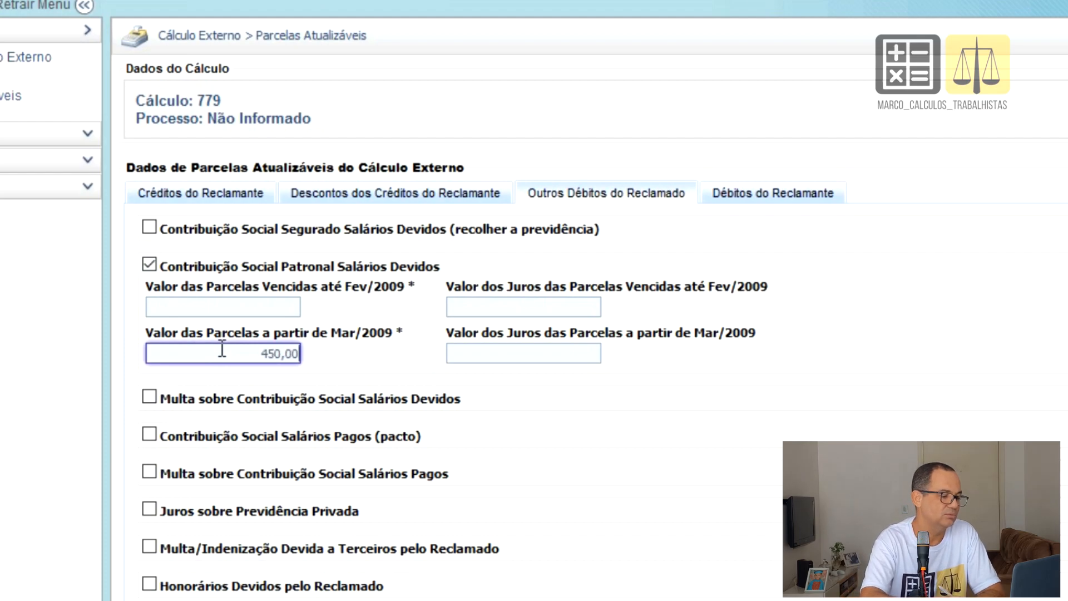
- Include Contribuição Social Segurado Salários Devidos (recolher a previdência) with 1.250,00 for the parcelas a partir de Mar/2009, and save the instalments
{"action": "scroll", "coordinate": [222, 348], "scroll_direction": "down", "scroll_amount": 3}
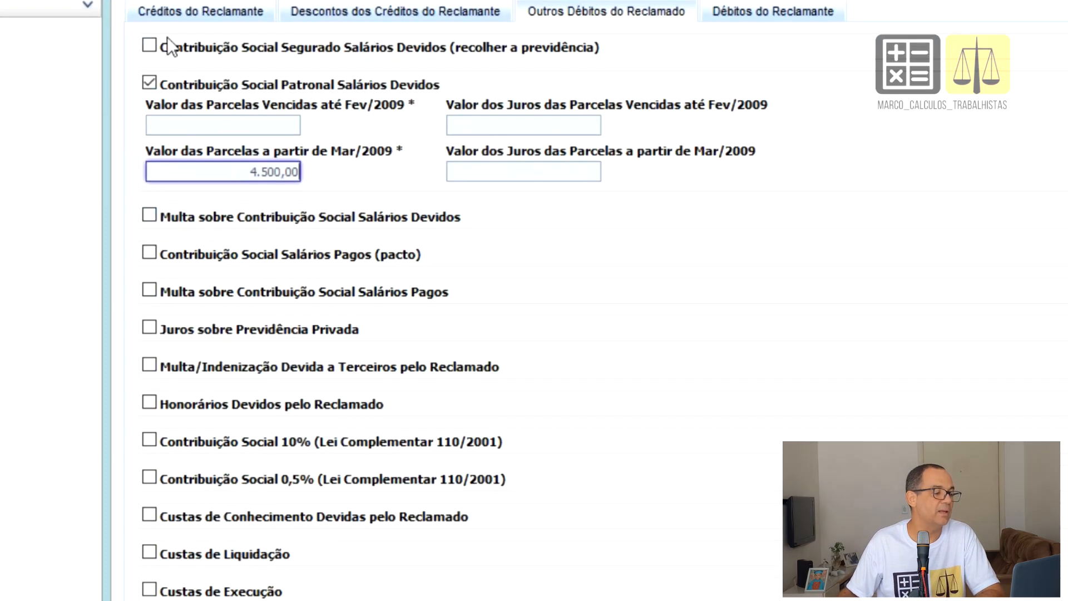
{"action": "left_click", "coordinate": [150, 44]}
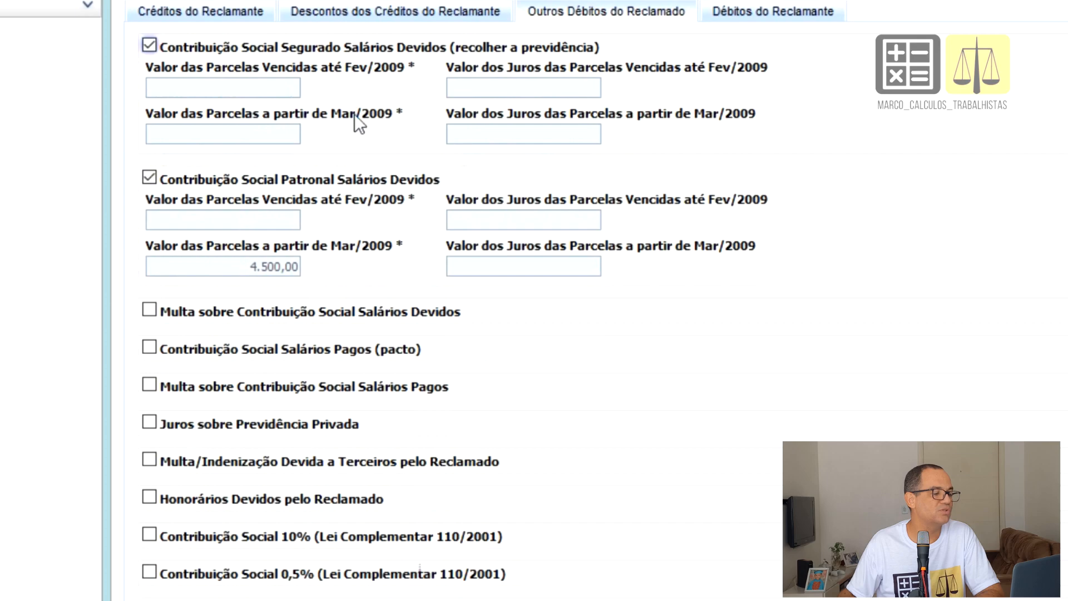
{"action": "left_click", "coordinate": [245, 139]}
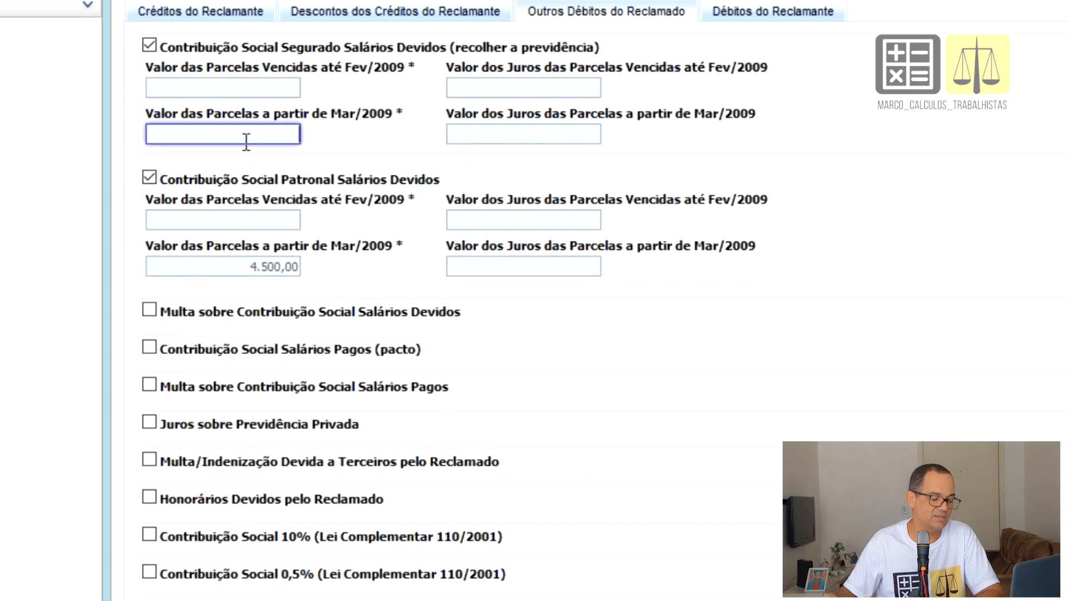
{"action": "type", "text": "125000"}
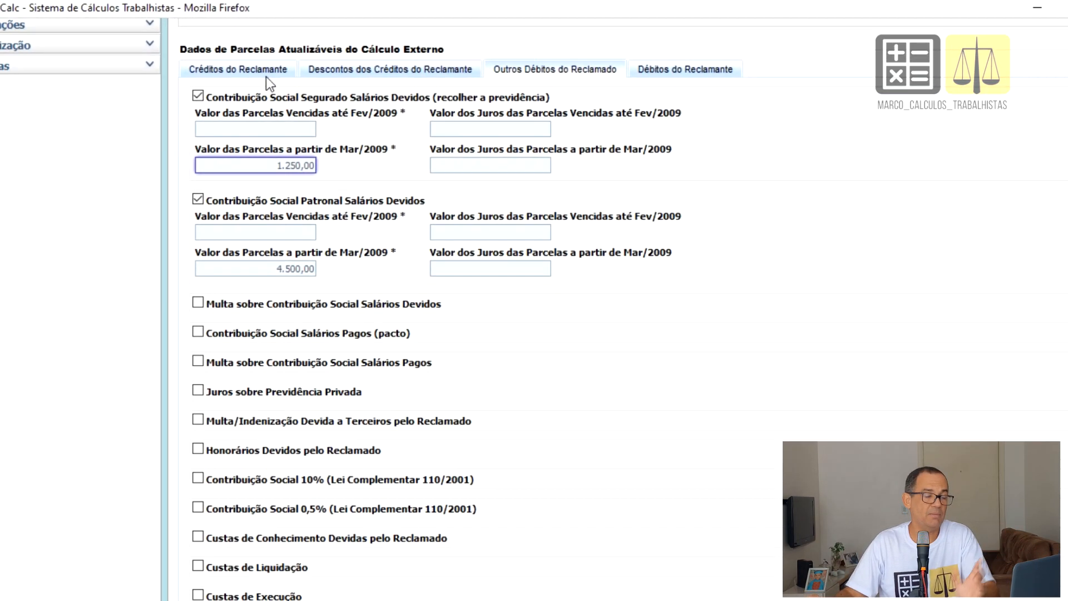
{"action": "scroll", "coordinate": [235, 228], "scroll_direction": "down", "scroll_amount": 3}
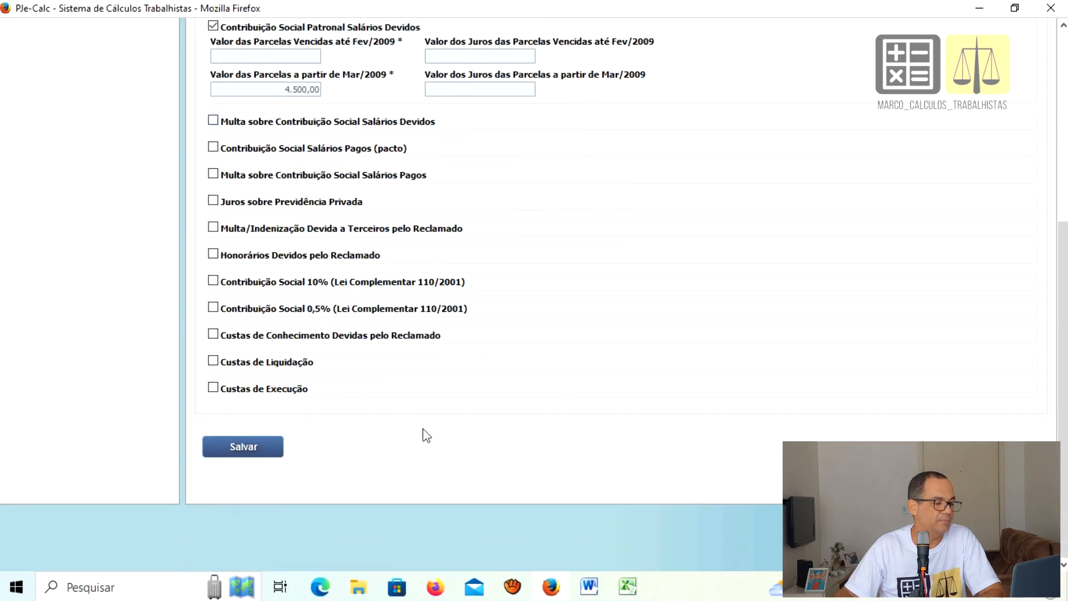
{"action": "left_click", "coordinate": [244, 449]}
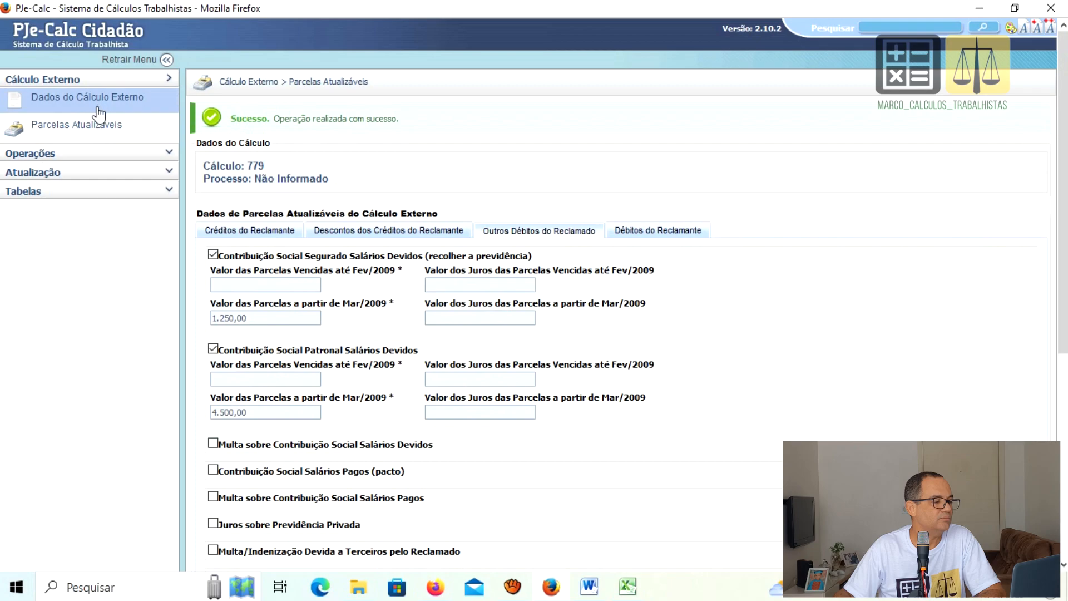
- Liquidate the update again, print the new PDF report, and collapse the PDF reader's tools pane
{"action": "left_click", "coordinate": [60, 159]}
{"action": "left_click", "coordinate": [67, 122]}
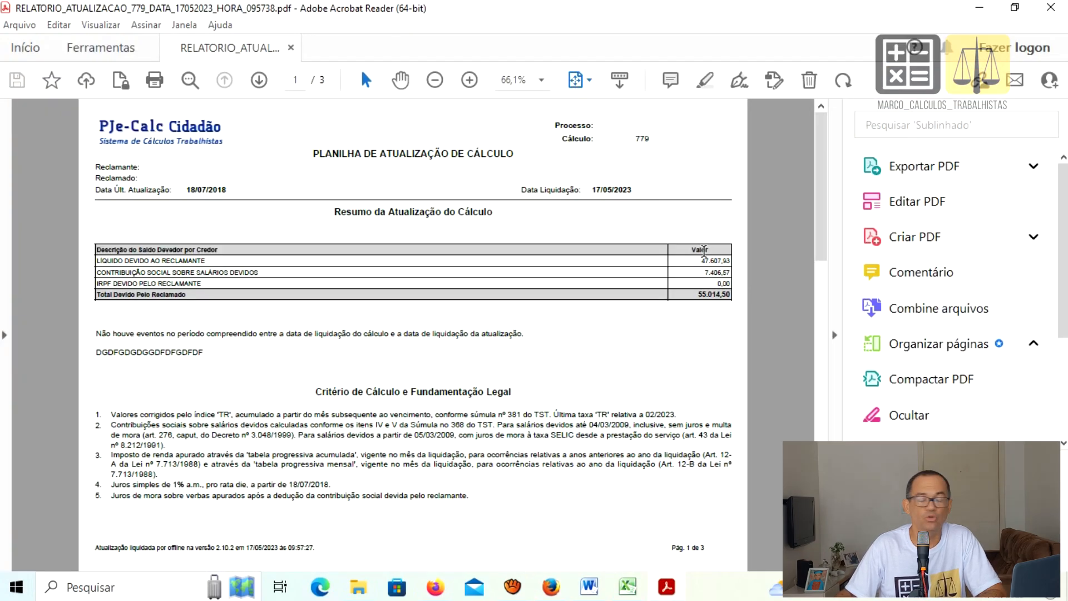
{"action": "left_click", "coordinate": [834, 334]}
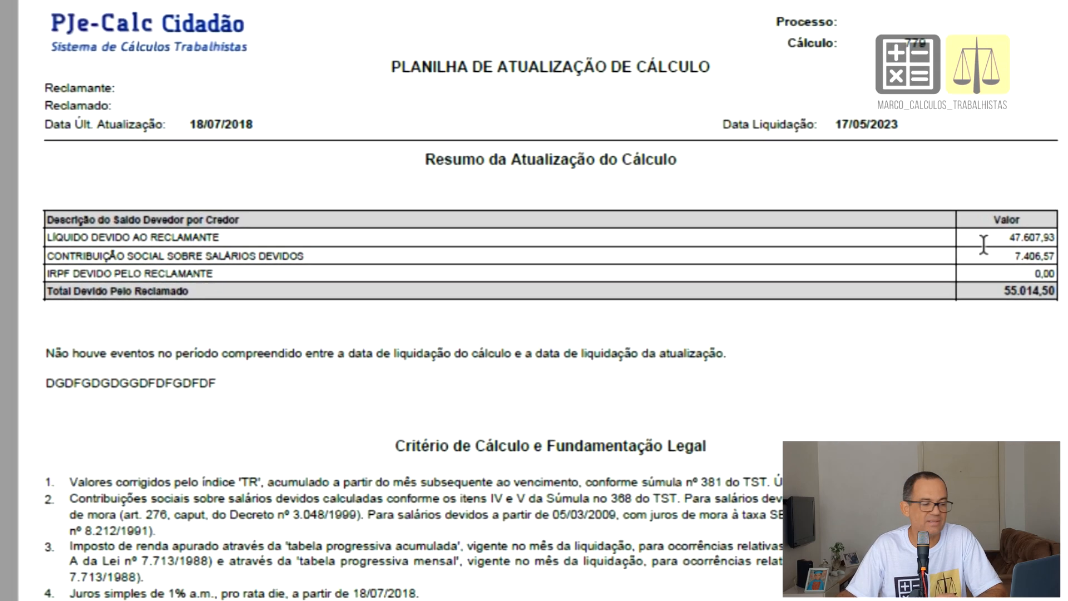
- Examine the new report's Contribuição Social dos Salários Devidos, Outros Débitos do Reclamado and Demonstrativo de Imposto de Renda
{"action": "scroll", "coordinate": [752, 375], "scroll_direction": "down", "scroll_amount": 5}
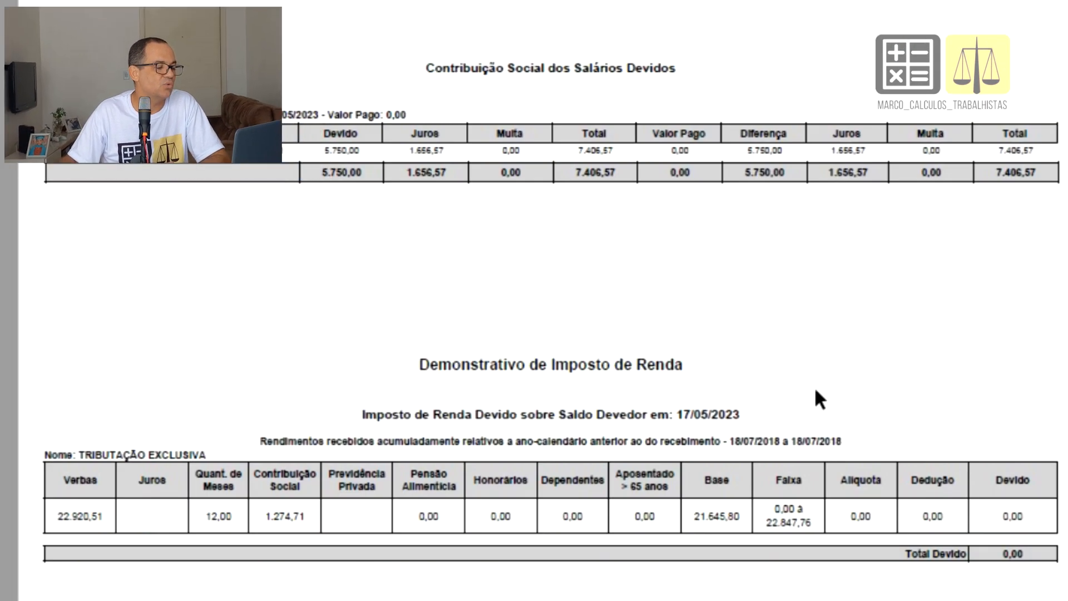
{"action": "scroll", "coordinate": [815, 390], "scroll_direction": "up", "scroll_amount": 5}
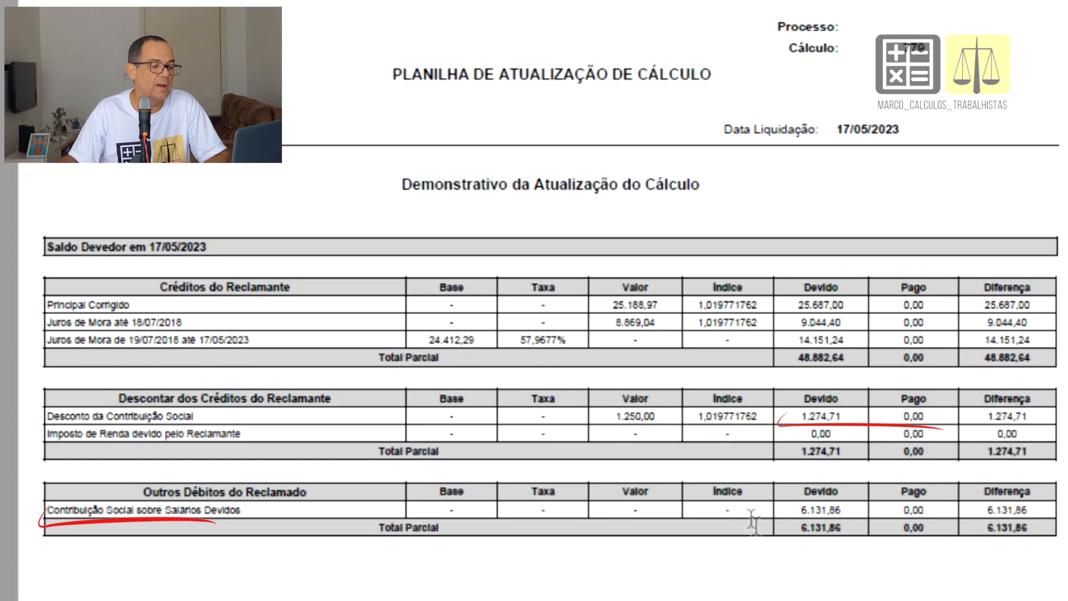
{"action": "scroll", "coordinate": [797, 524], "scroll_direction": "down", "scroll_amount": 10}
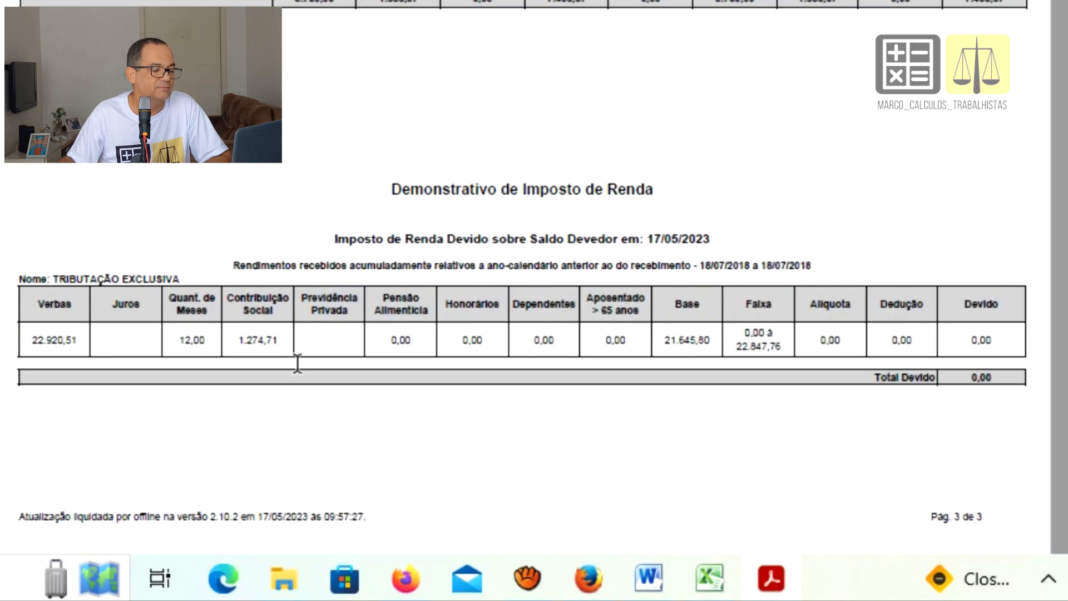
- Switch to Excel and enter 21.545,80 in D2 and 12 in D3 of the DIVISÃO column
{"action": "left_click", "coordinate": [723, 587]}
{"action": "left_click", "coordinate": [722, 583]}
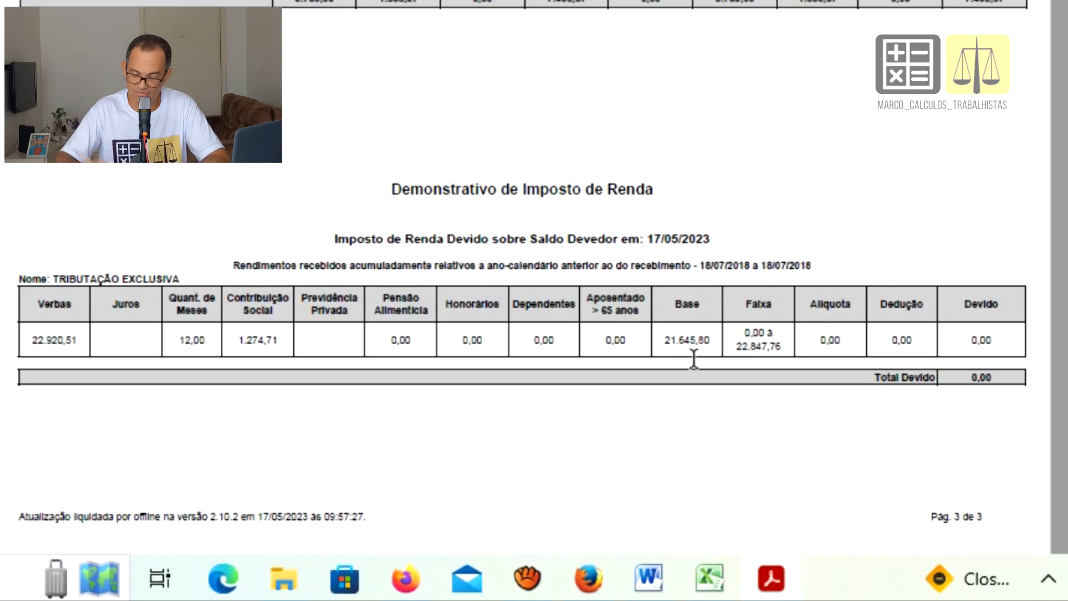
{"action": "left_click", "coordinate": [709, 570]}
{"action": "scroll", "coordinate": [640, 204], "scroll_direction": "up", "scroll_amount": 1}
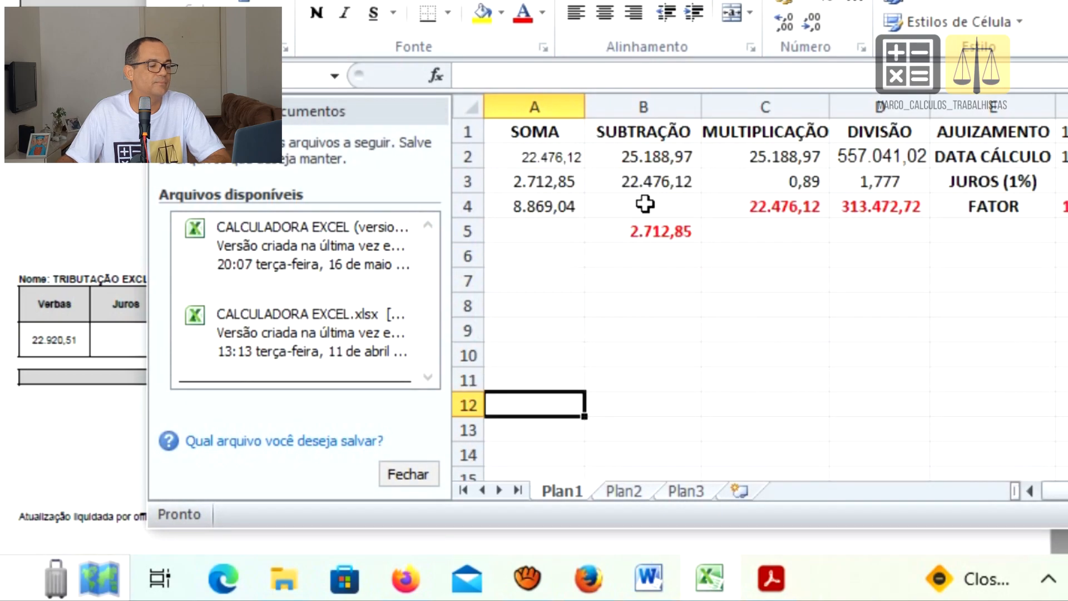
{"action": "left_click", "coordinate": [892, 151]}
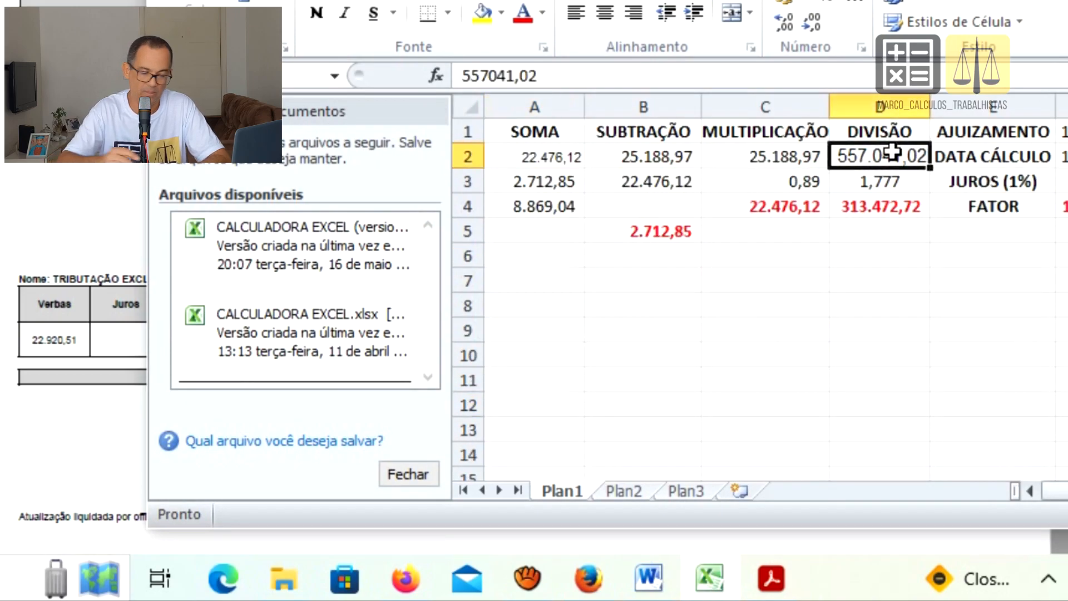
{"action": "type", "text": "21545,80"}
{"action": "type", "text": "12"}
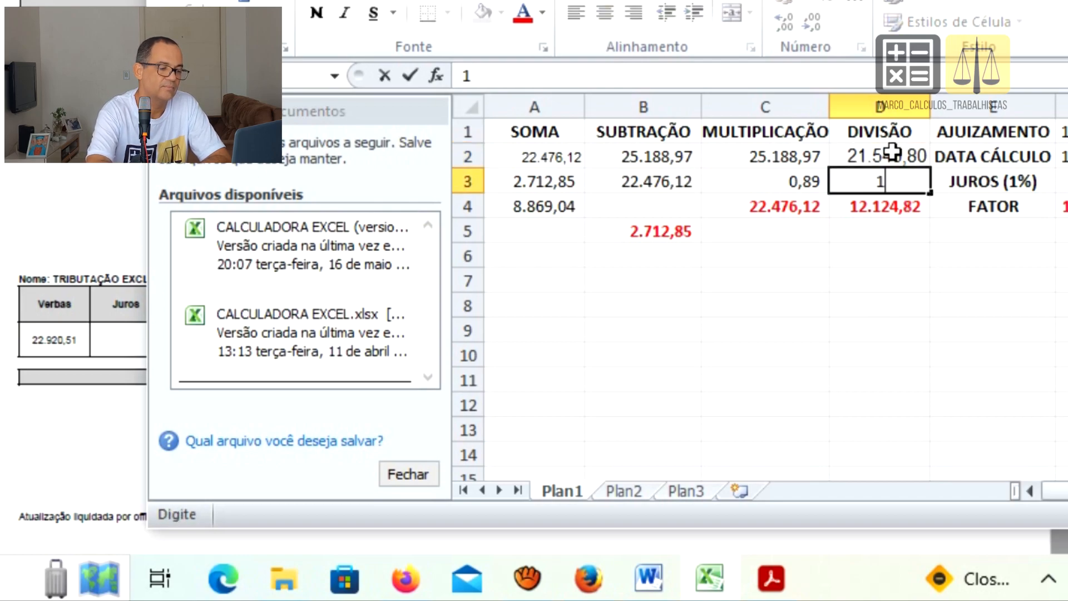
{"action": "key", "text": "Return"}
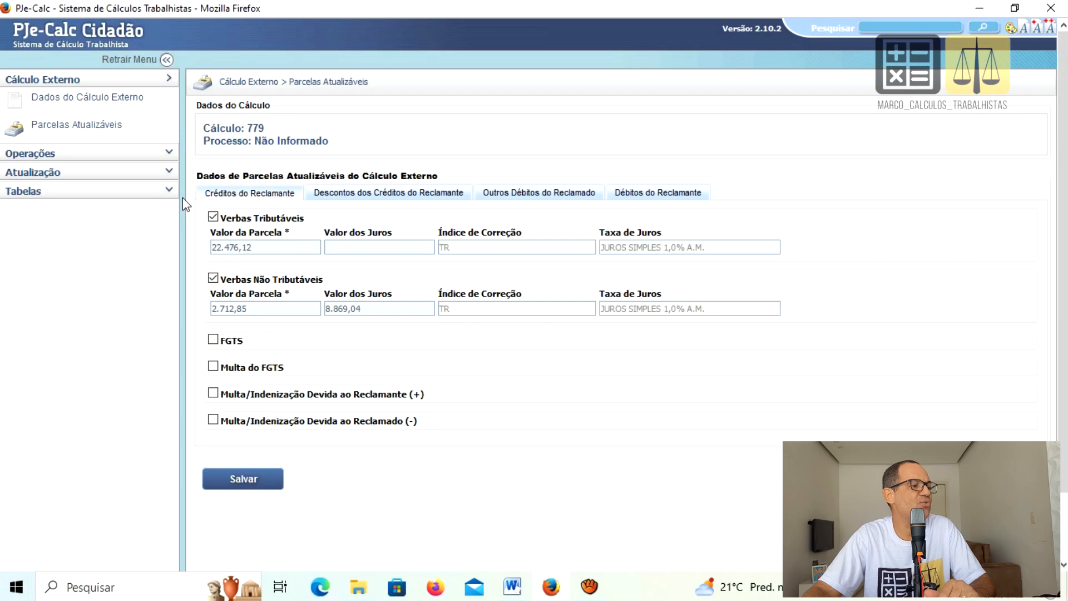
- In the external calculation's parameters, set the income tax Quantidade de Meses to 0 and save the calculation
{"action": "left_click", "coordinate": [22, 85]}
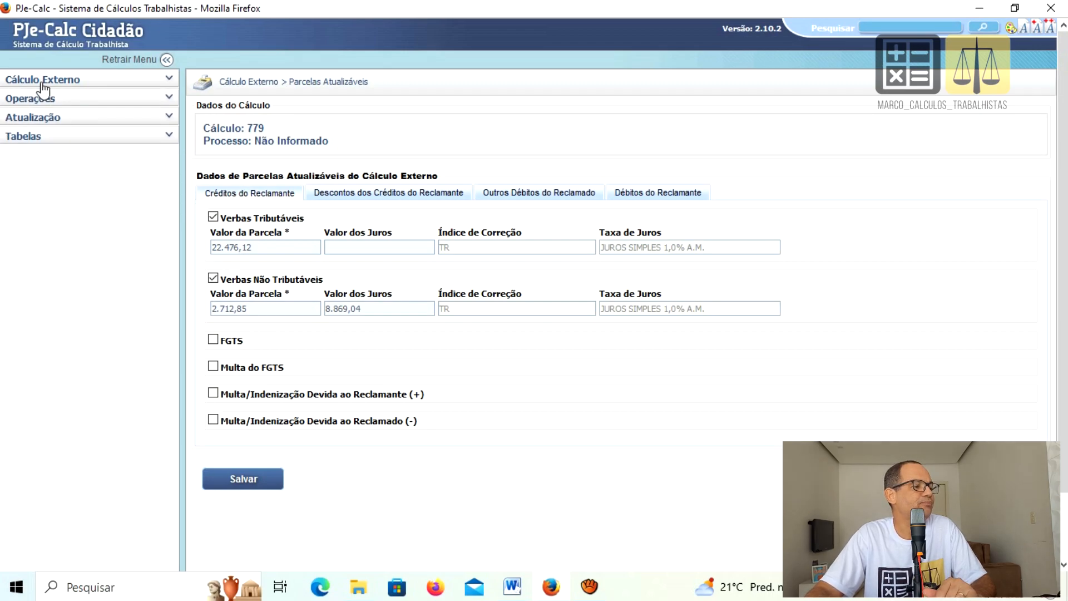
{"action": "left_click", "coordinate": [40, 83]}
{"action": "left_click", "coordinate": [68, 103]}
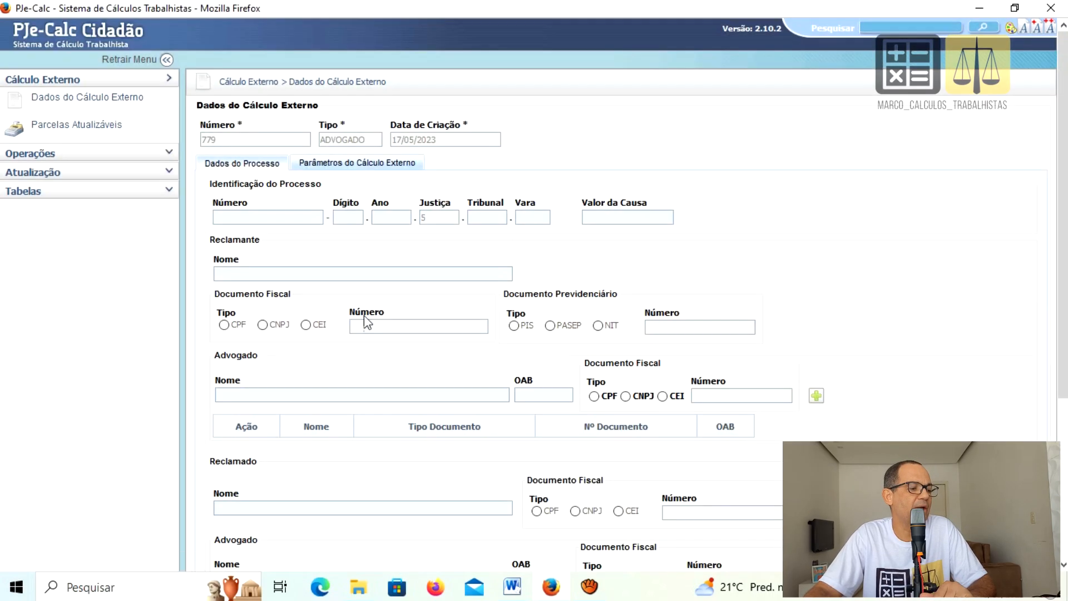
{"action": "scroll", "coordinate": [381, 394], "scroll_direction": "down", "scroll_amount": 5}
{"action": "left_click", "coordinate": [356, 163]}
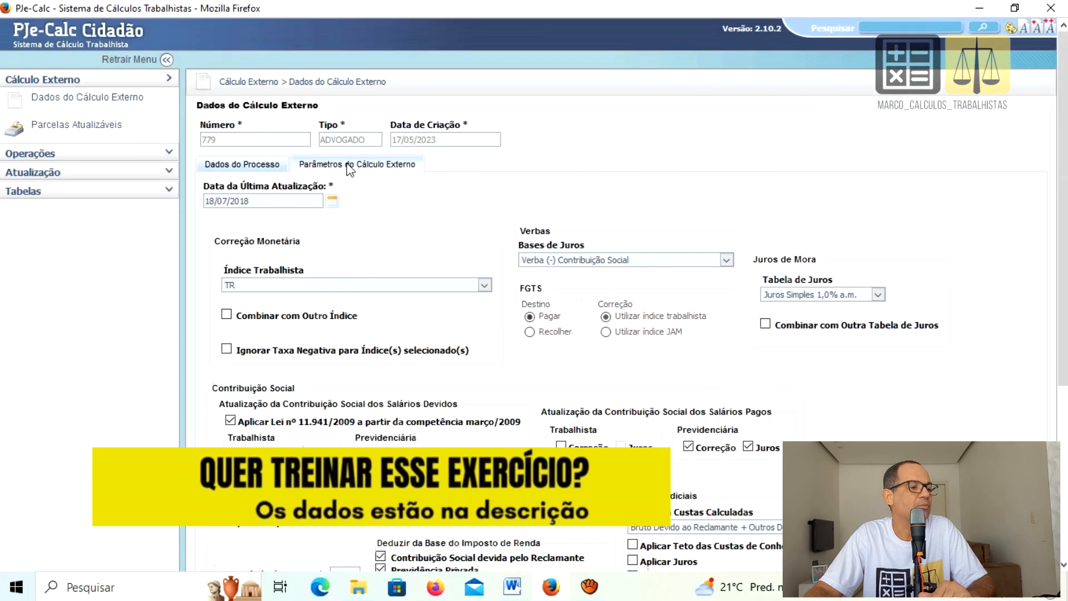
{"action": "scroll", "coordinate": [336, 331], "scroll_direction": "down", "scroll_amount": 5}
{"action": "double_click", "coordinate": [335, 328]}
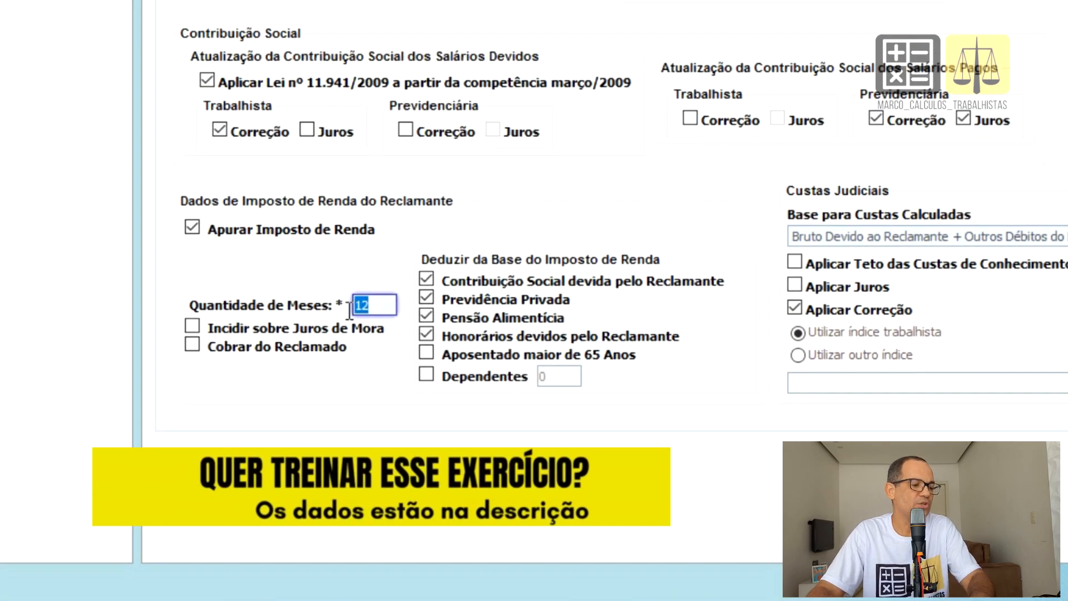
{"action": "type", "text": "0"}
{"action": "left_click", "coordinate": [229, 447]}
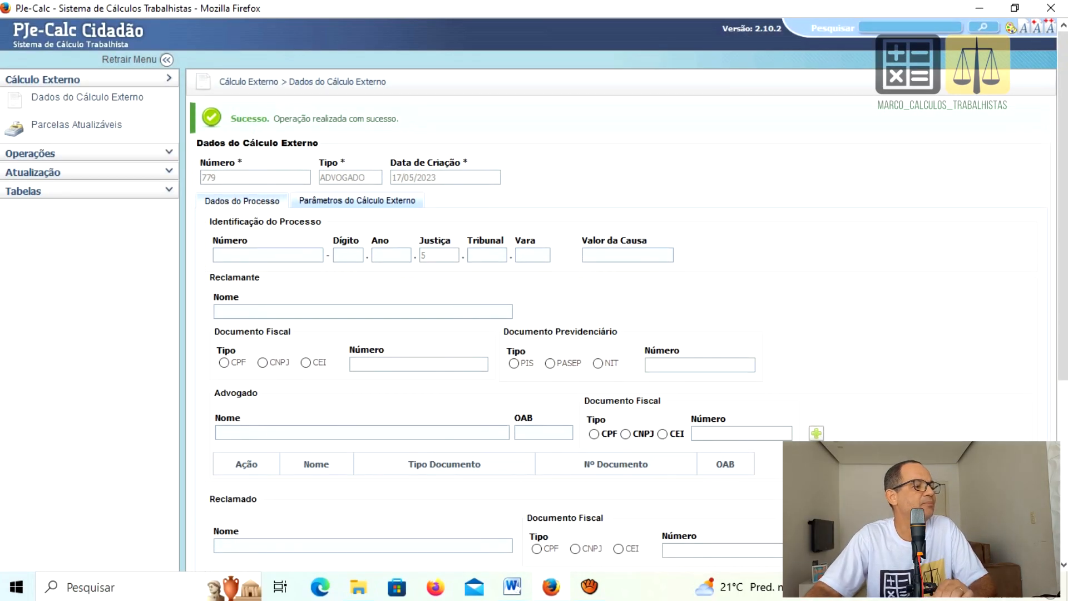
- Liquidate the update dated 18/05/2023, print its report as PDF, and open it in Adobe Acrobat to review the Resumo da Atualização
{"action": "left_click", "coordinate": [34, 177]}
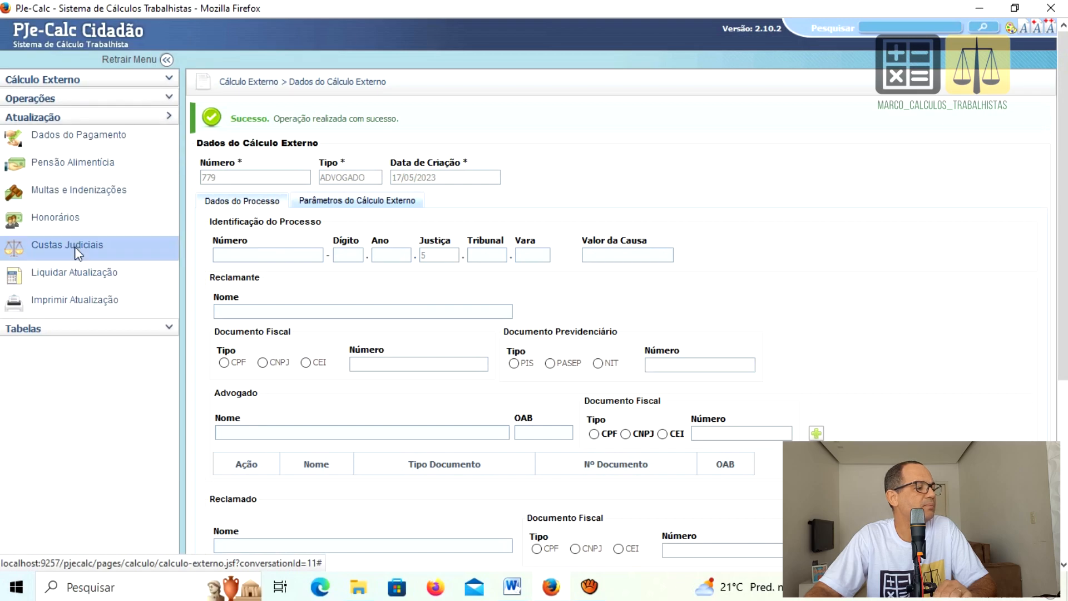
{"action": "left_click", "coordinate": [64, 279]}
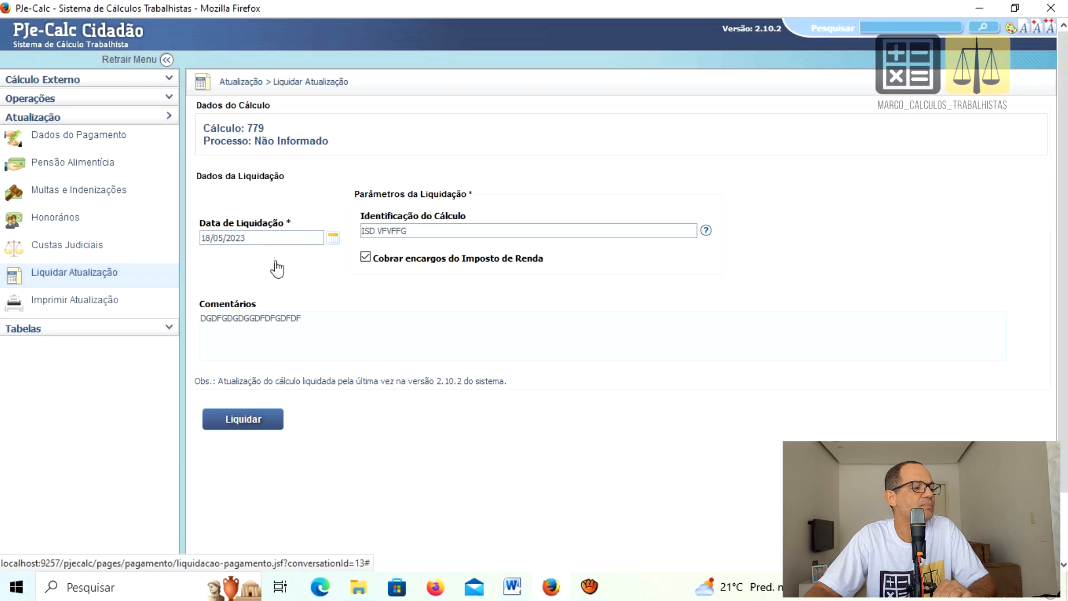
{"action": "left_click", "coordinate": [261, 420]}
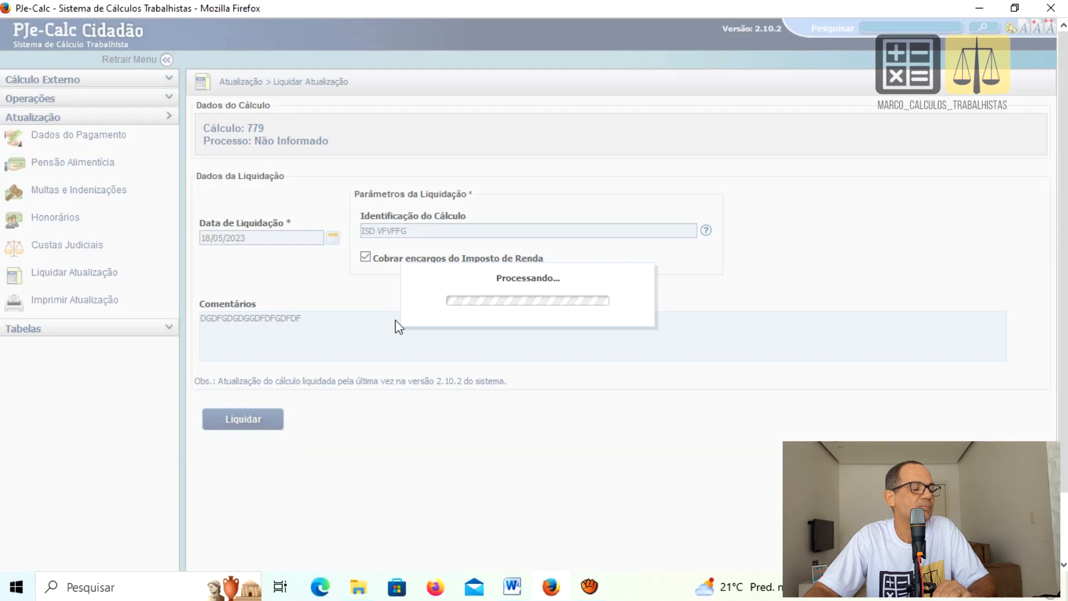
{"action": "left_click", "coordinate": [74, 306]}
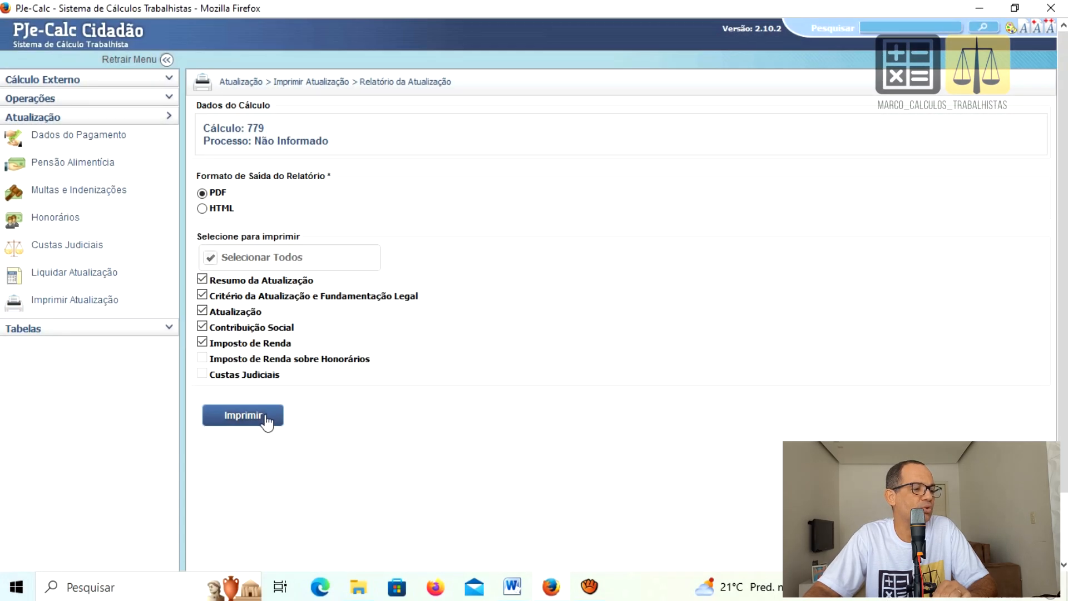
{"action": "left_click", "coordinate": [266, 420]}
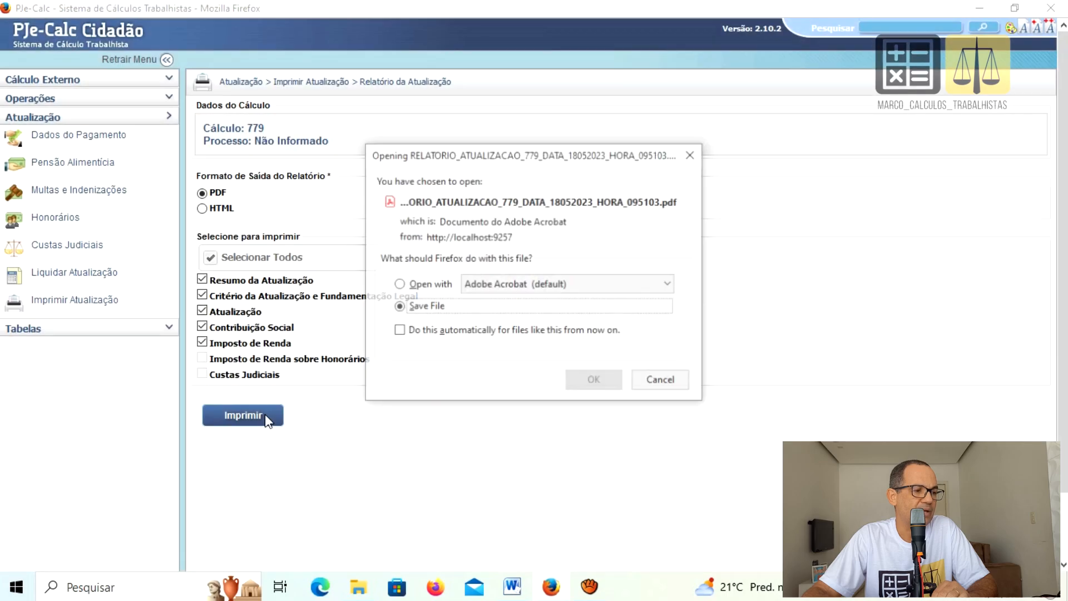
{"action": "left_click", "coordinate": [425, 285]}
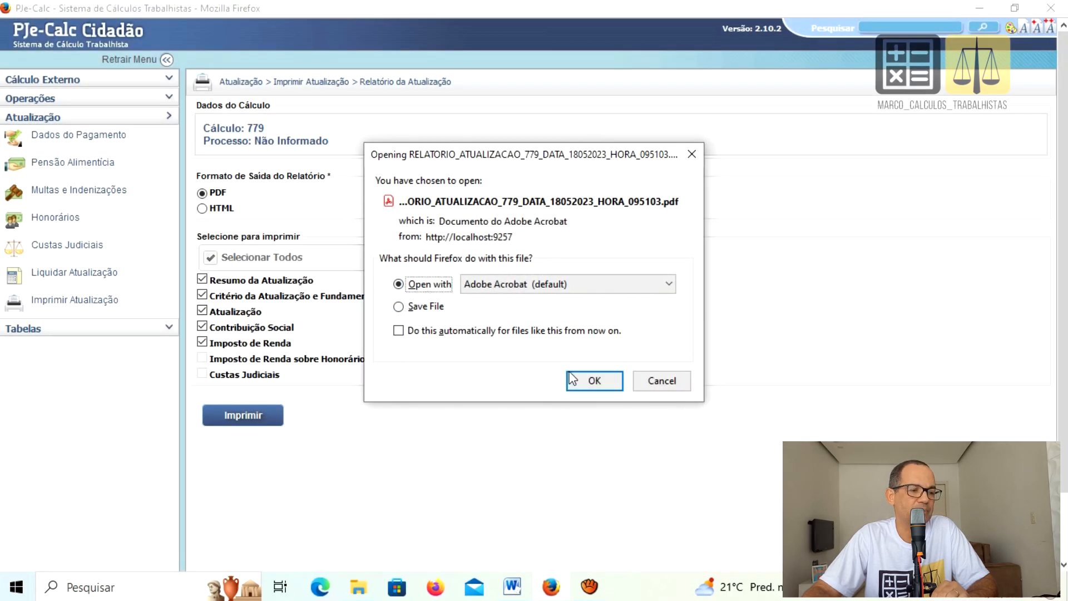
{"action": "left_click", "coordinate": [574, 379]}
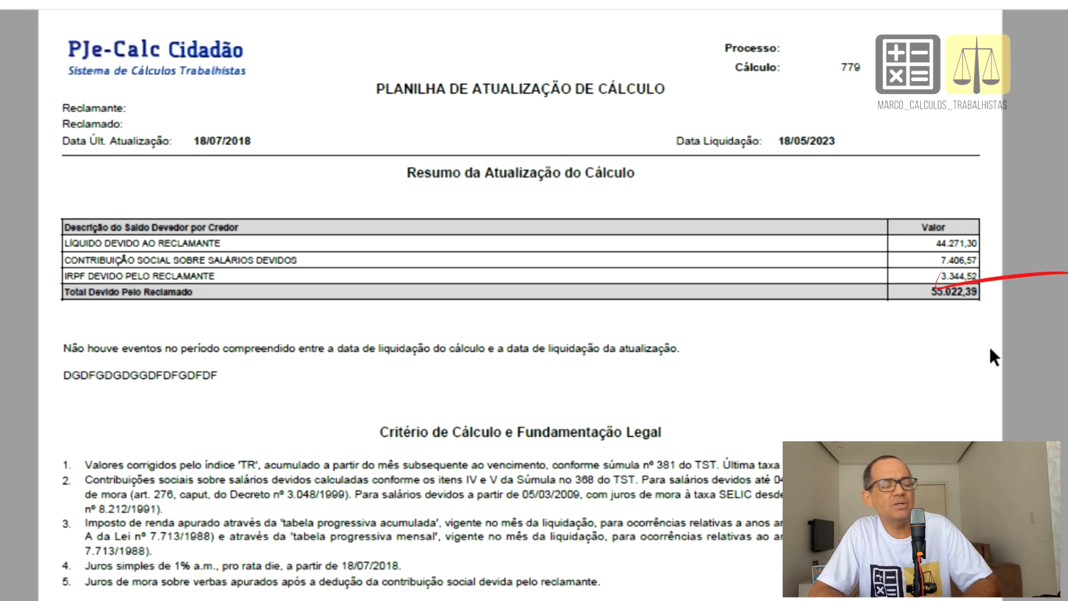
{"action": "scroll", "coordinate": [801, 192], "scroll_direction": "up", "scroll_amount": 1}
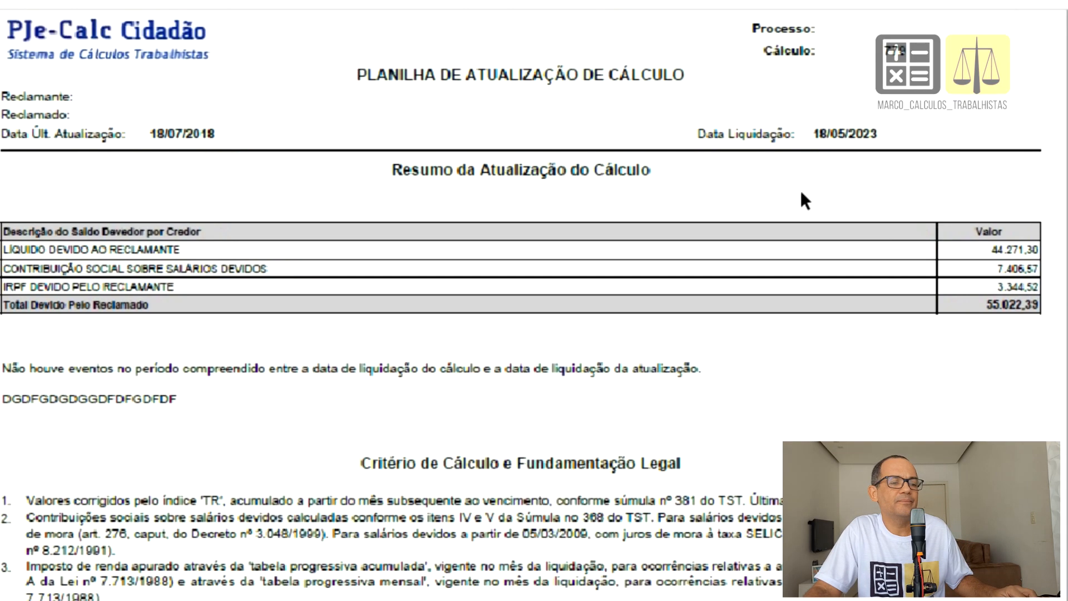
{"action": "scroll", "coordinate": [801, 192], "scroll_direction": "up", "scroll_amount": 2}
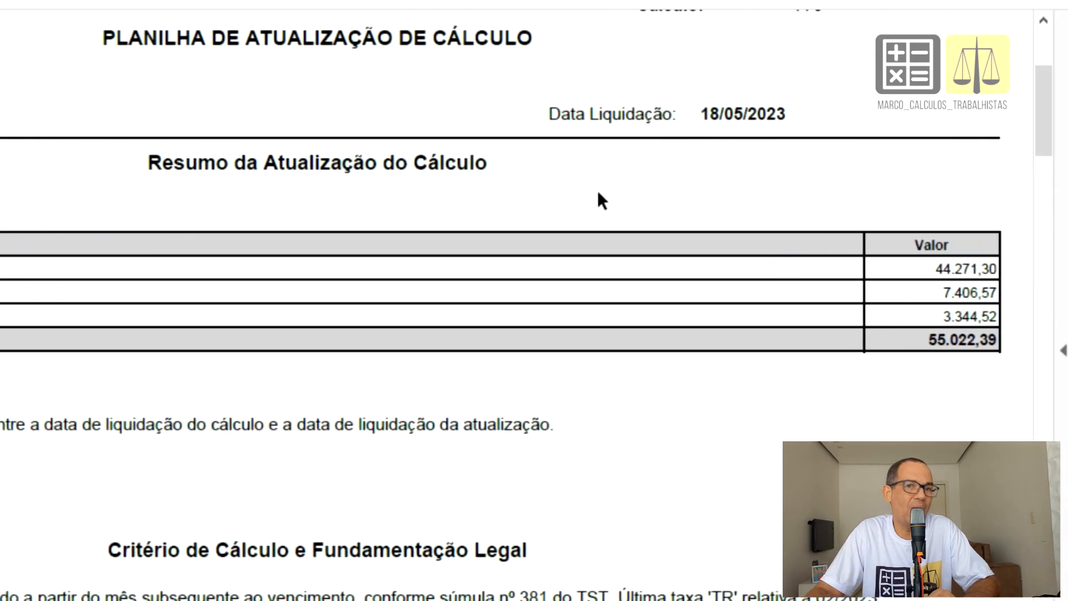
{"action": "scroll", "coordinate": [599, 195], "scroll_direction": "down", "scroll_amount": 1}
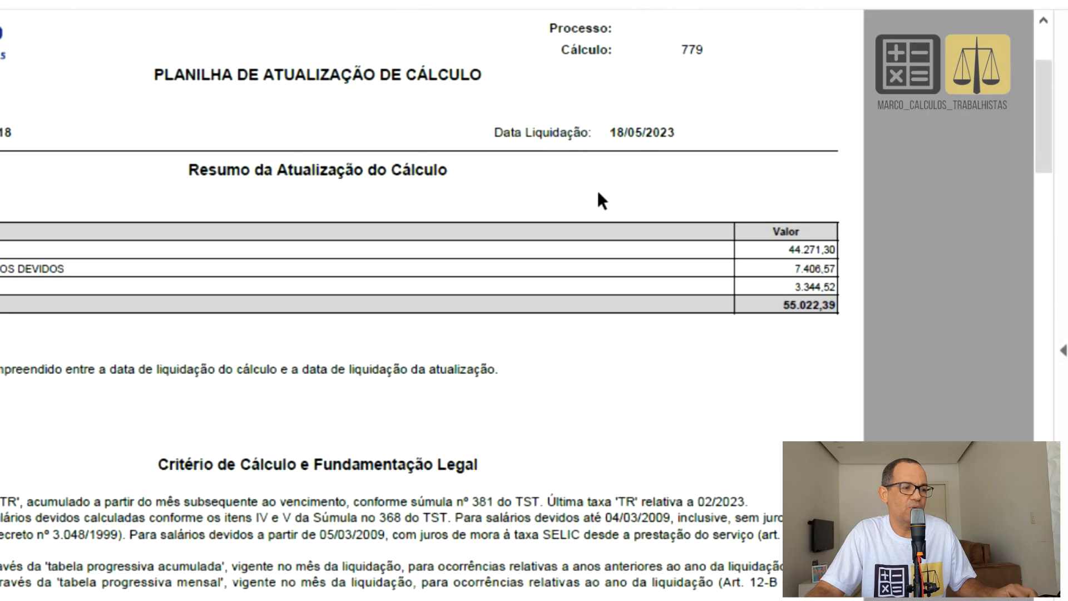
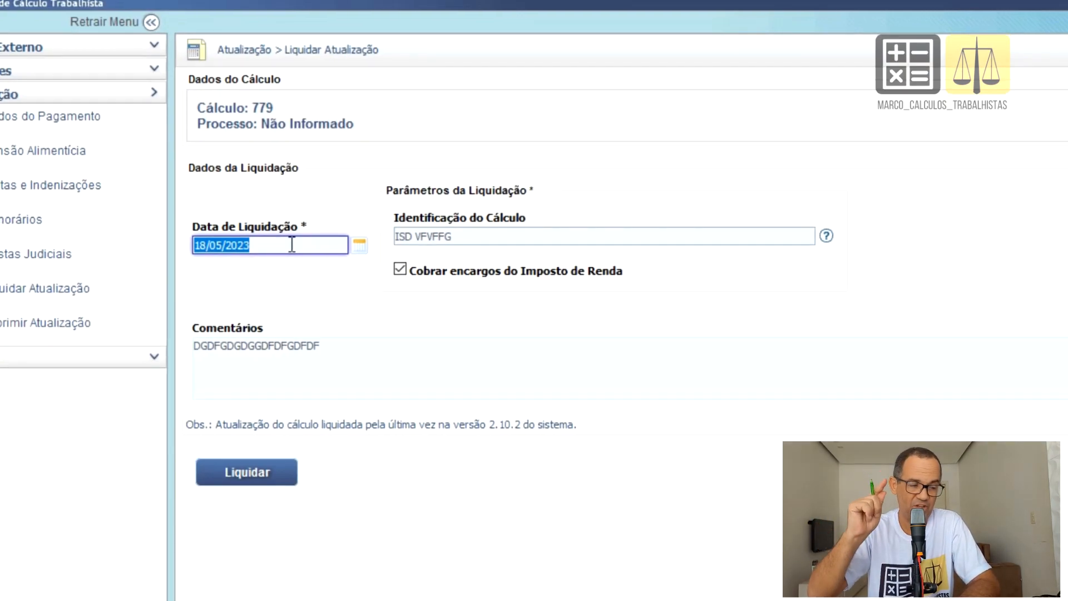
- Set the Data de Liquidação to 23/11/2021 and liquidate the update
{"action": "type", "text": "23/11"}
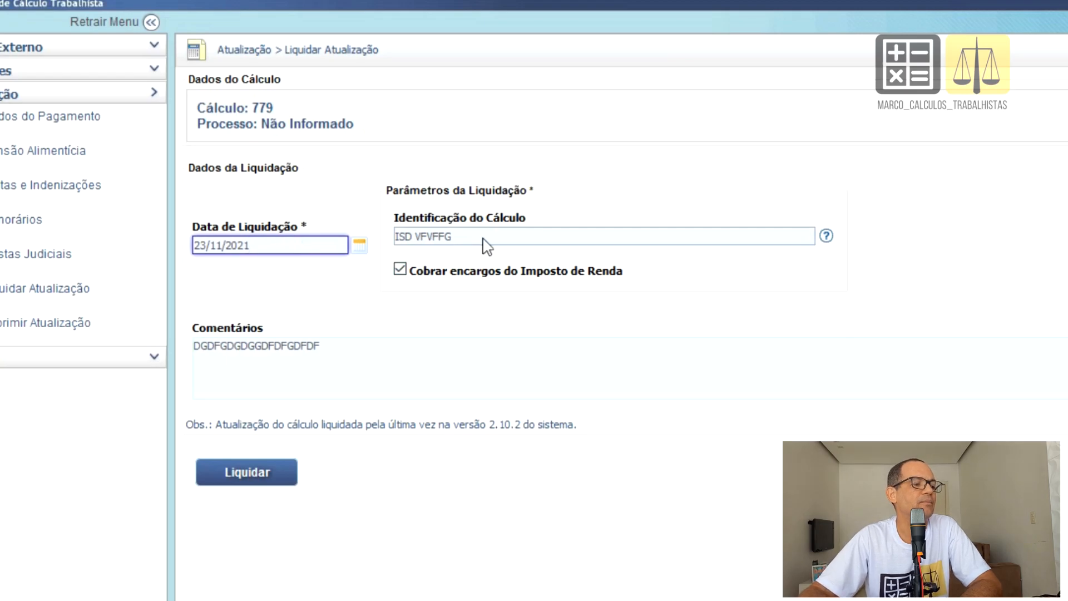
{"action": "triple_click", "coordinate": [454, 235]}
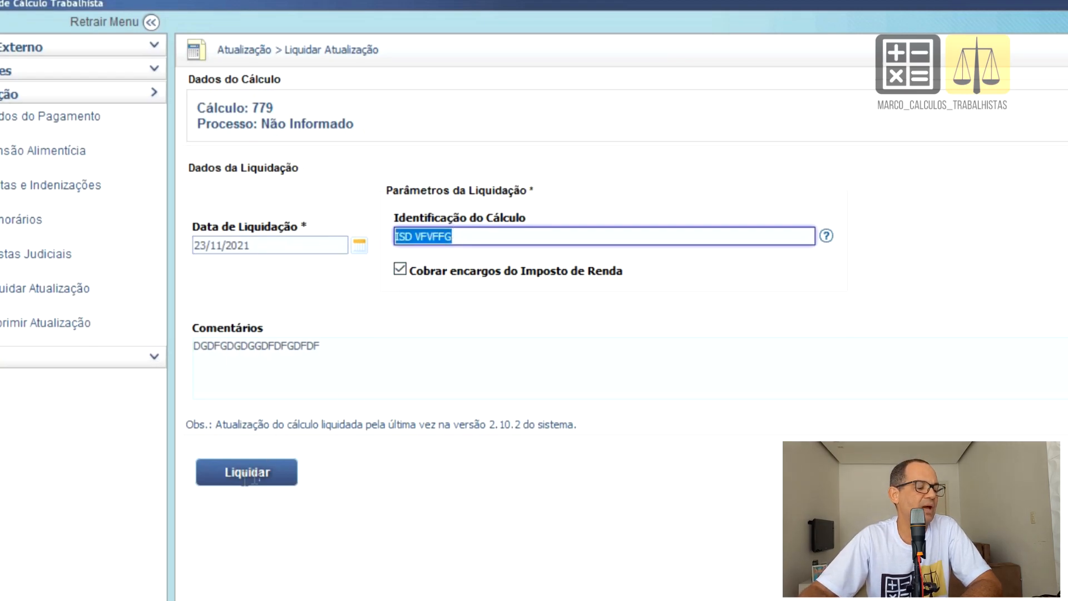
{"action": "left_click", "coordinate": [239, 480]}
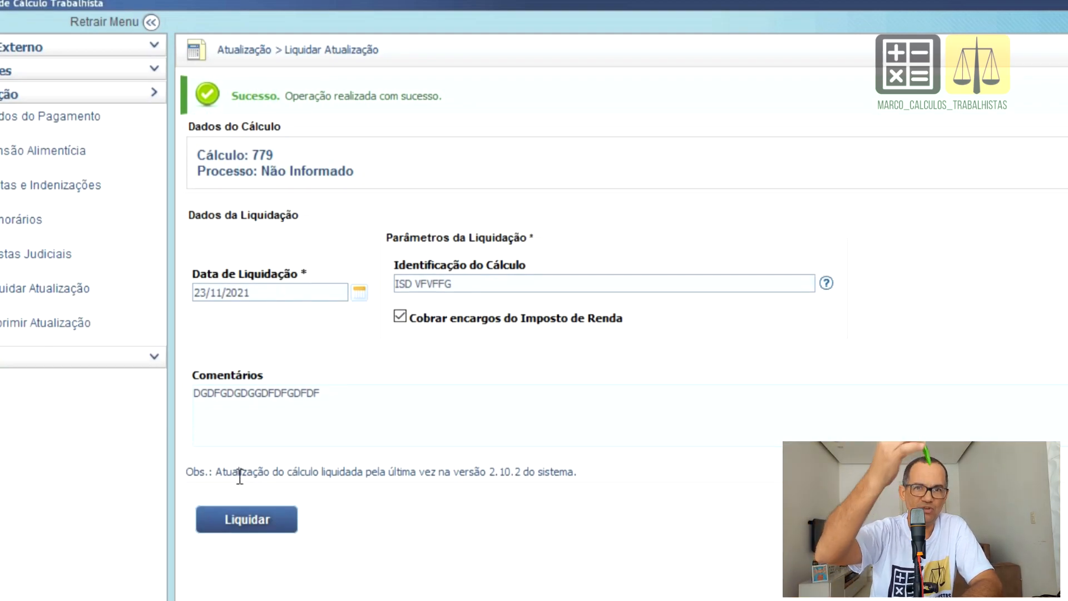
{"action": "left_click", "coordinate": [253, 476]}
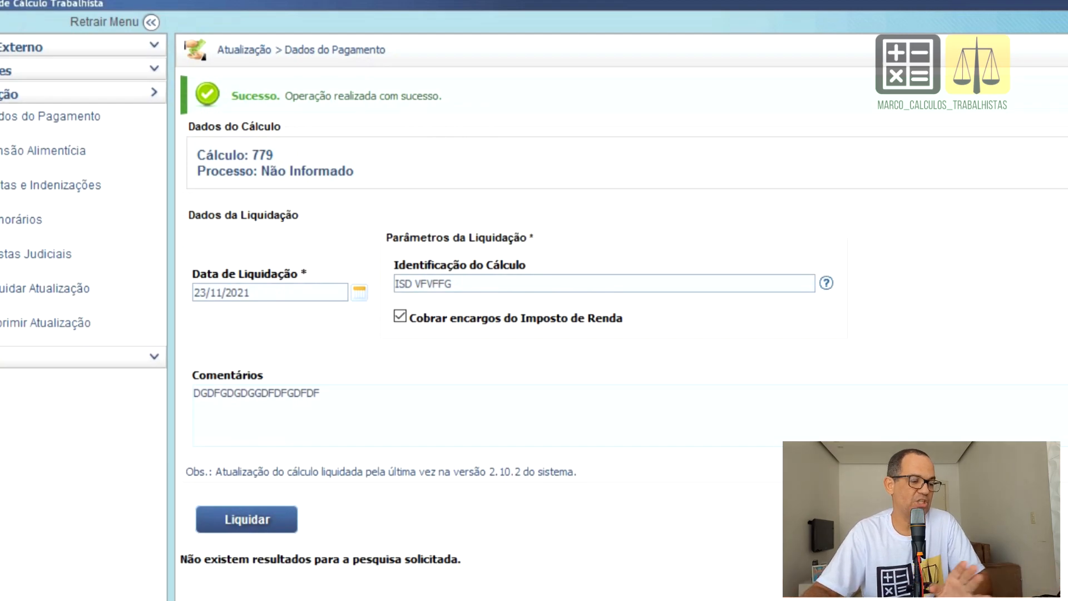
- Create a new payment record dated 23/11/2021 with a total of 28.800,00 and the identification ALVARA
{"action": "left_click", "coordinate": [35, 118]}
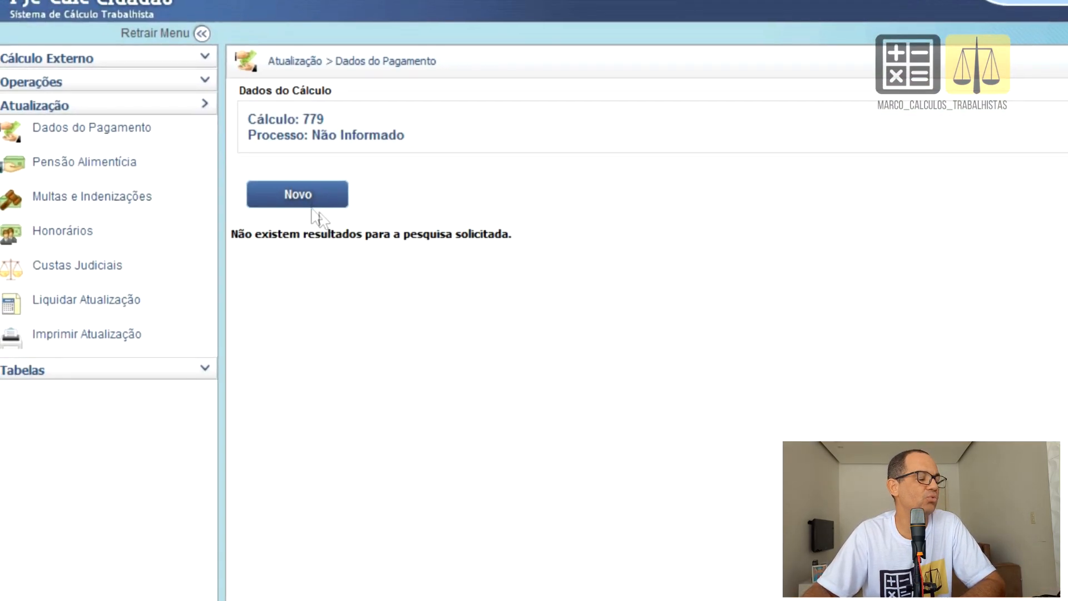
{"action": "left_click", "coordinate": [302, 198]}
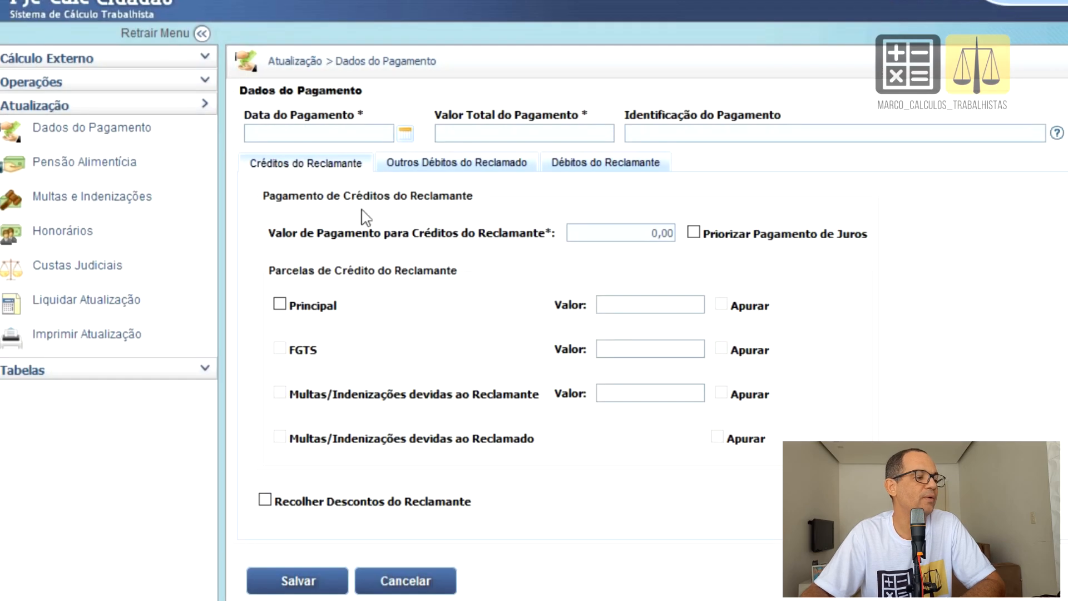
{"action": "left_click", "coordinate": [337, 135]}
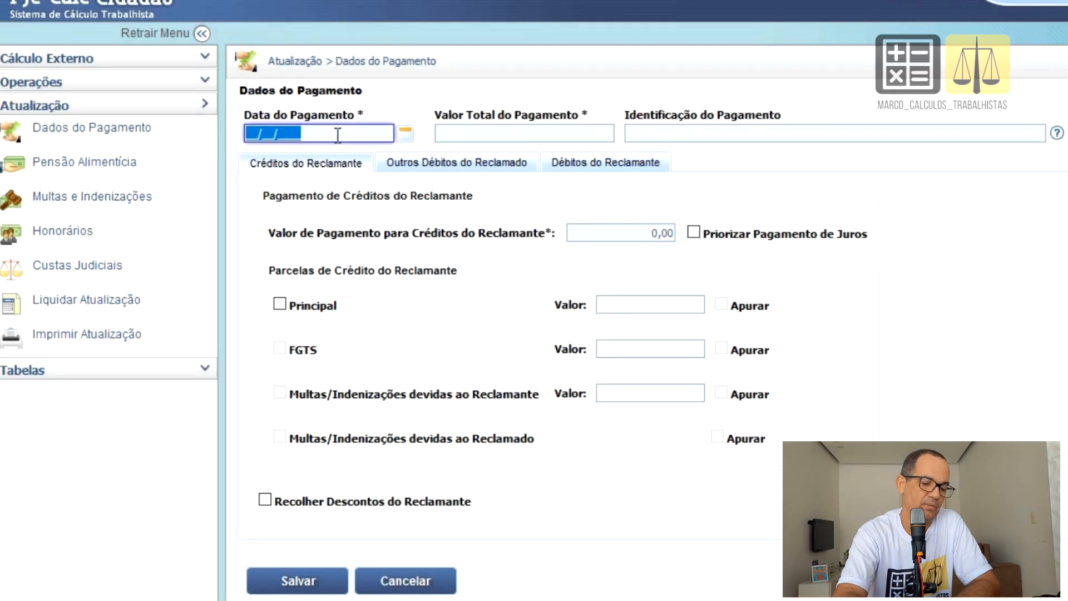
{"action": "type", "text": "23/11/2021"}
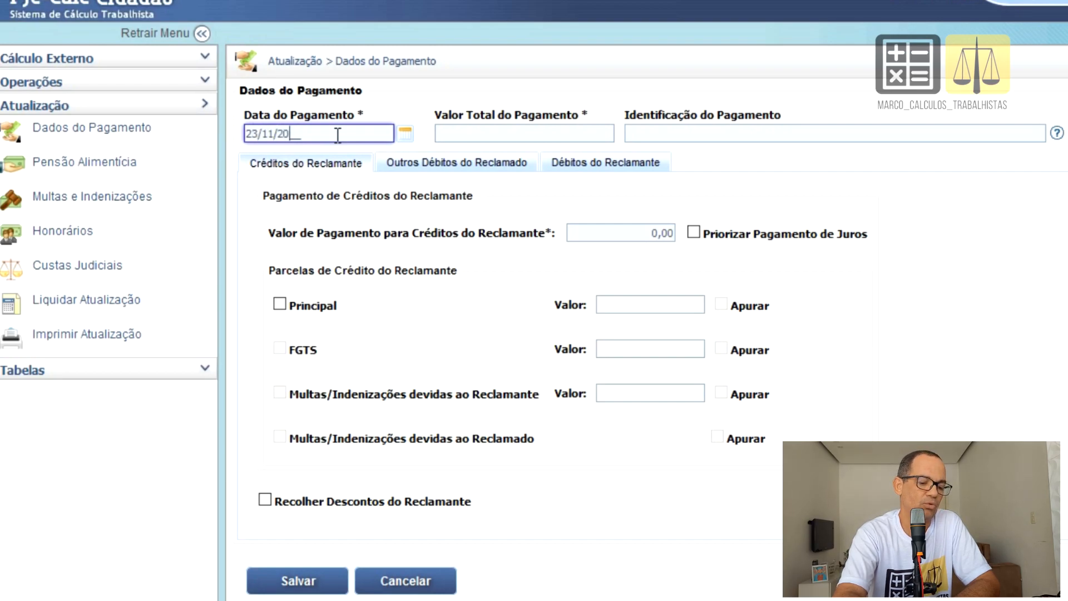
{"action": "left_click", "coordinate": [502, 132]}
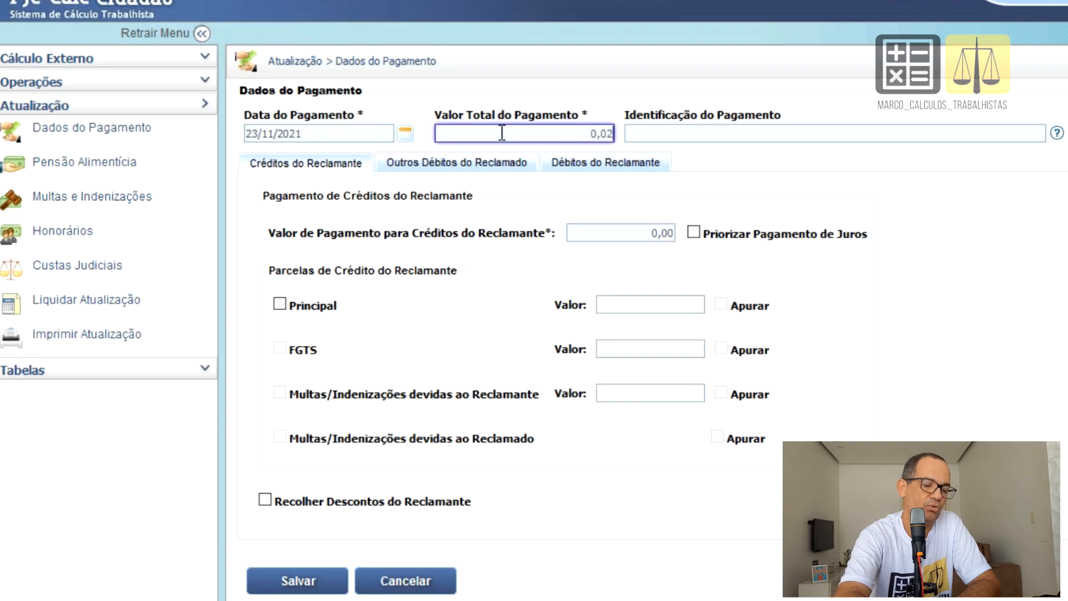
{"action": "type", "text": "00"}
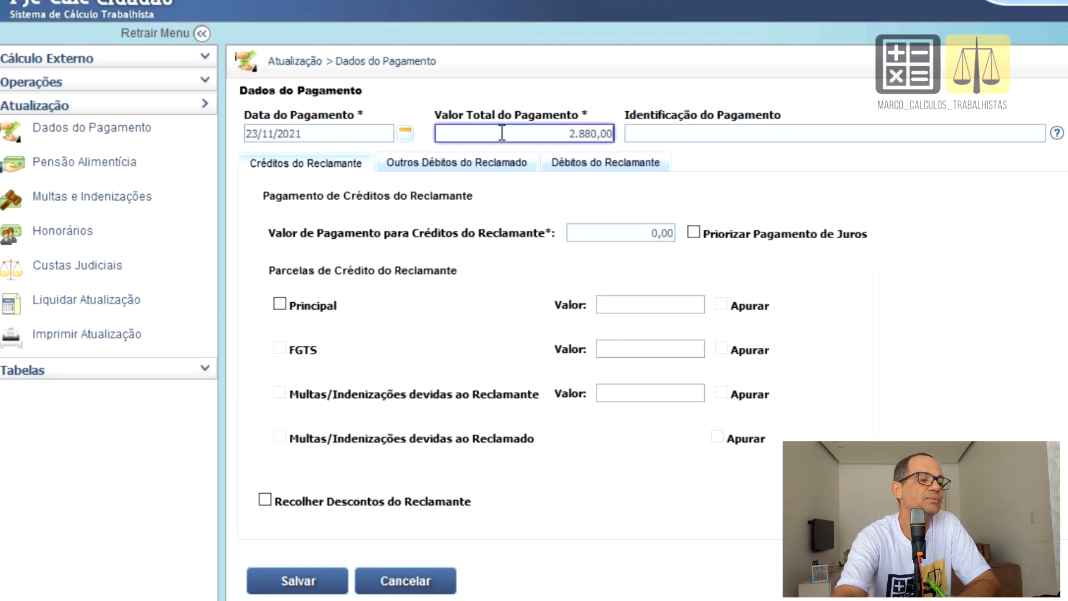
{"action": "left_click", "coordinate": [694, 132]}
{"action": "type", "text": "ALVARA"}
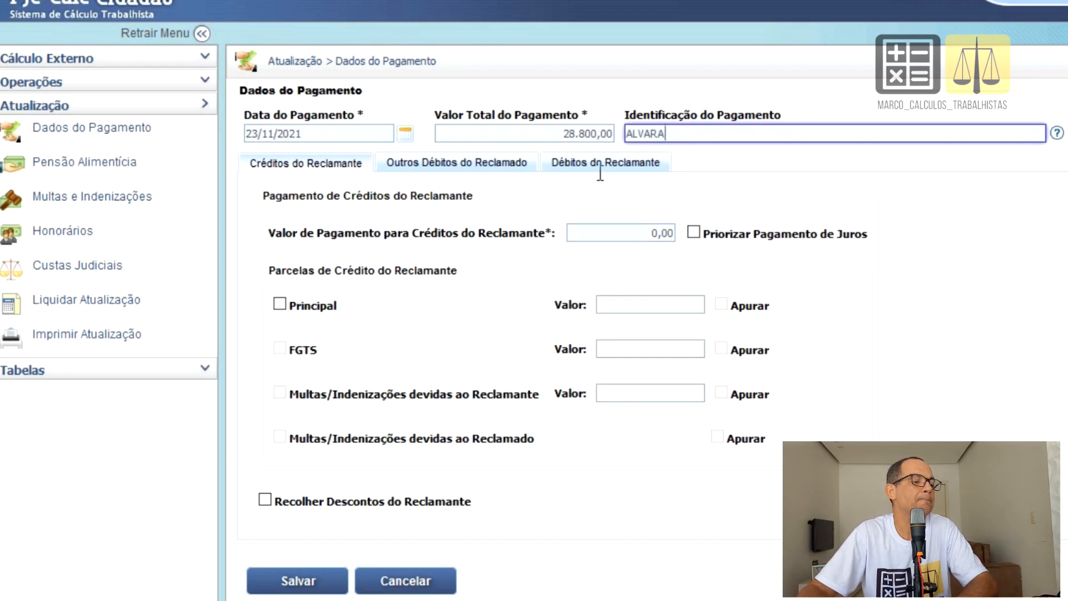
- Set the Valor de Pagamento para Créditos do Reclamante to 27.300,00 and enable Recolher Descontos do Reclamante
{"action": "left_click", "coordinate": [659, 232]}
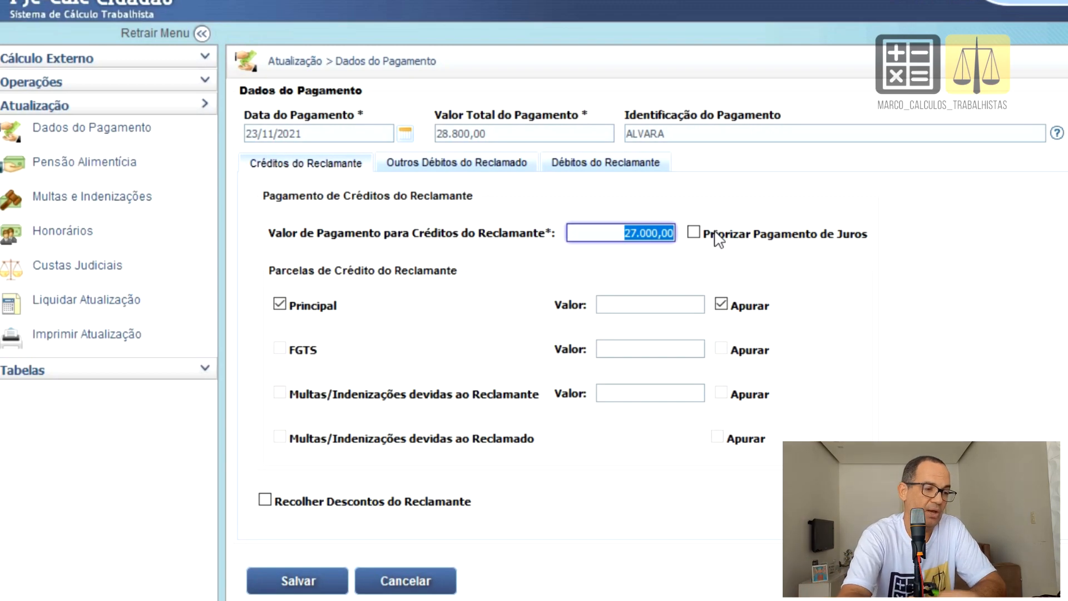
{"action": "type", "text": "27"}
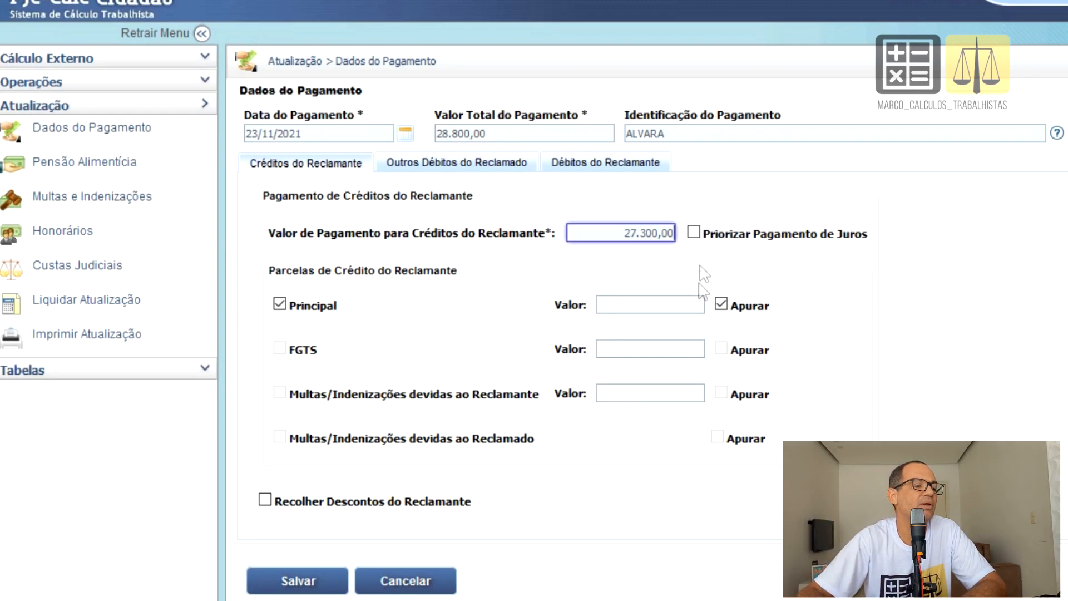
{"action": "left_click", "coordinate": [685, 305]}
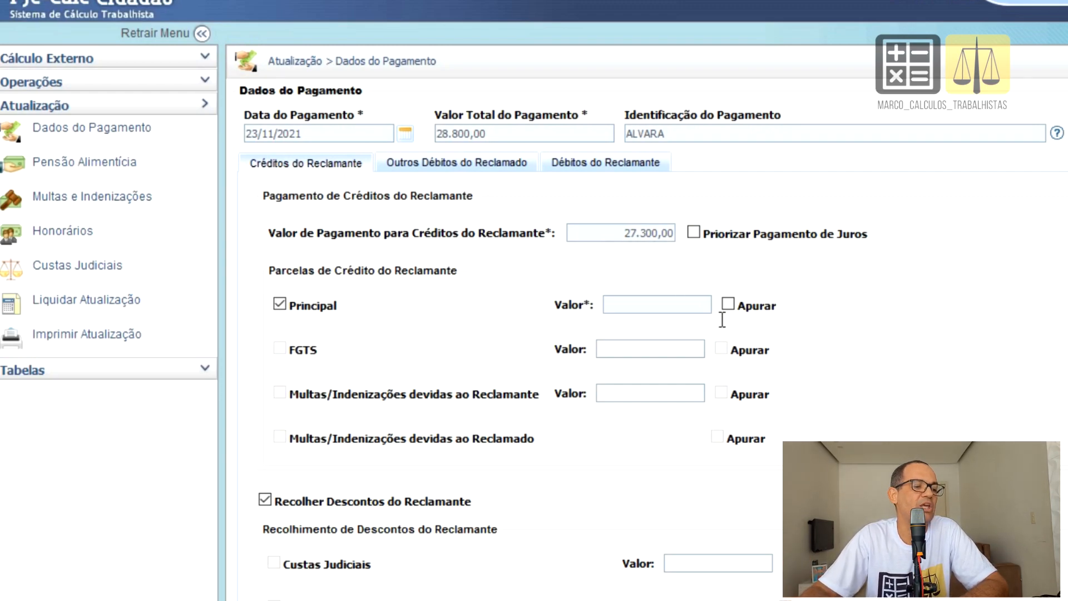
- Enter 27.000,00 as the Principal value of the claimant's credits and mark it as Apurar
{"action": "left_click", "coordinate": [665, 307]}
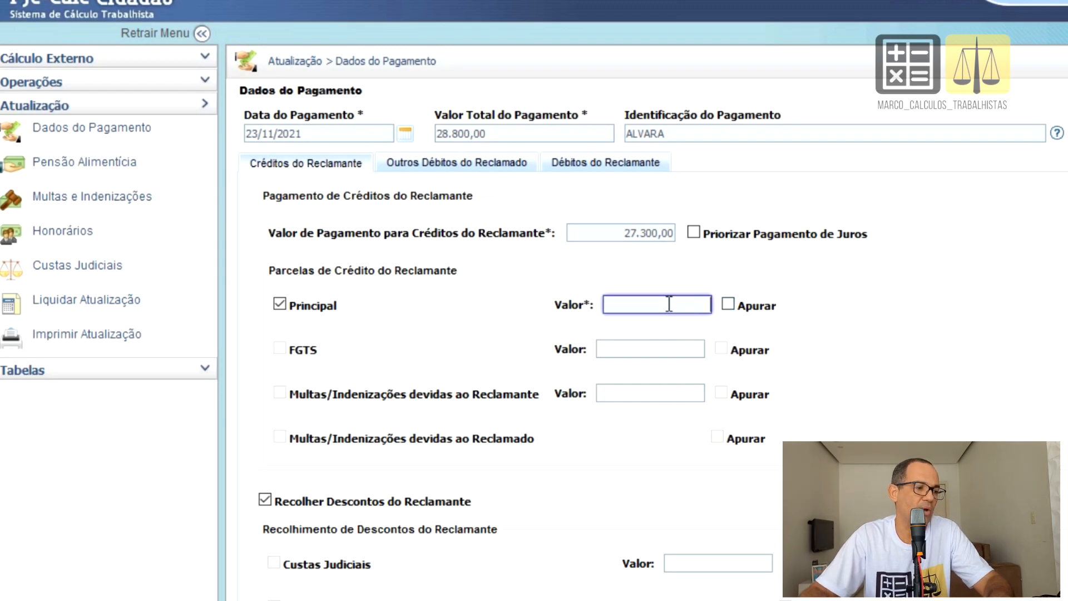
{"action": "type", "text": "27.000,00"}
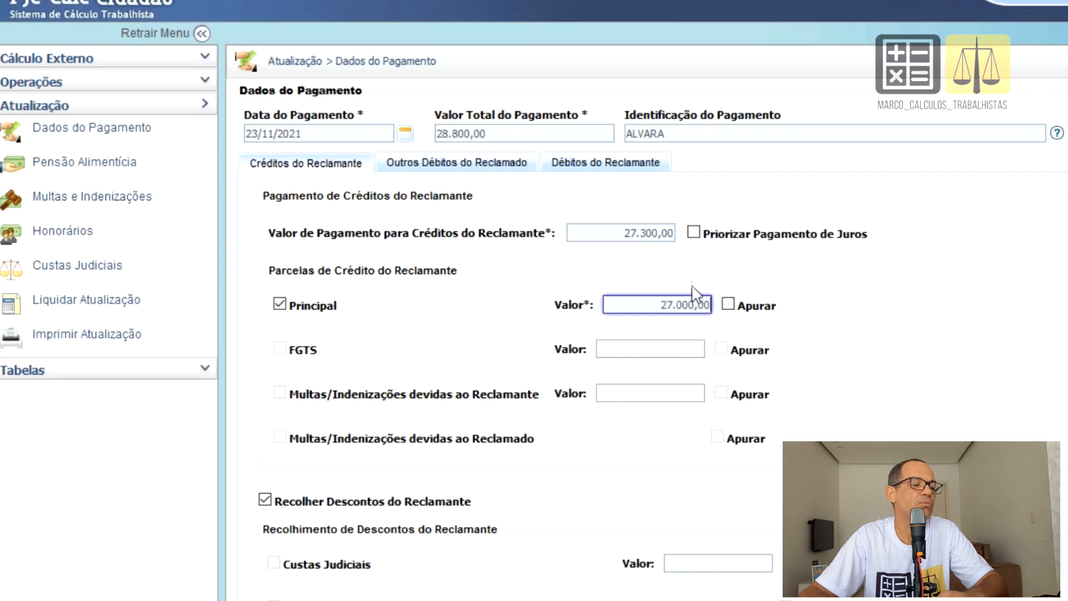
{"action": "left_click", "coordinate": [723, 305]}
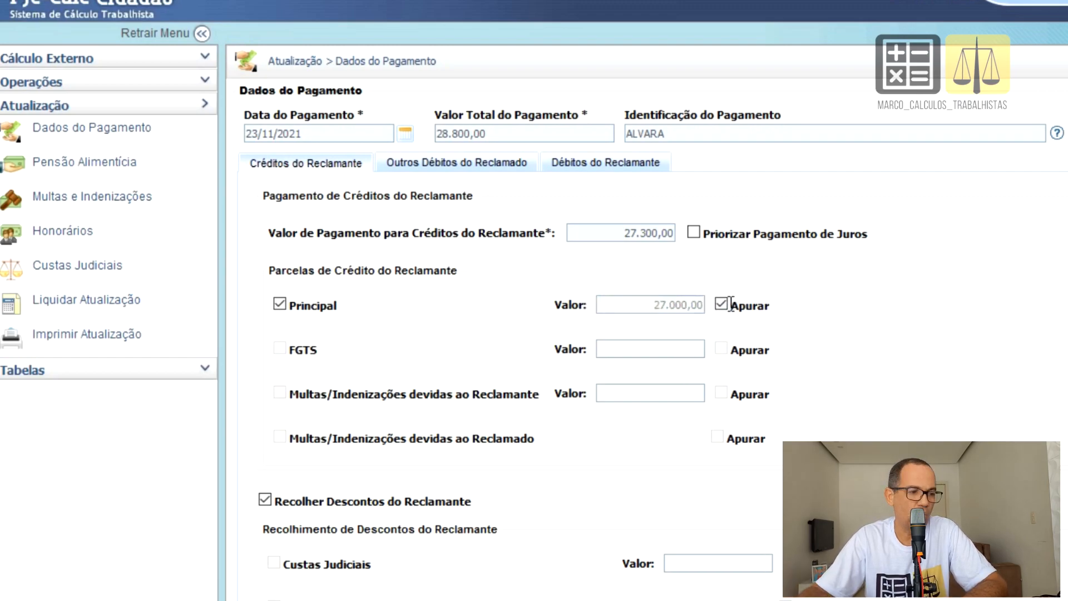
- Enter 300,00 for the Imposto de Renda do Reclamante discount and mark it as Apurar
{"action": "scroll", "coordinate": [690, 287], "scroll_direction": "down", "scroll_amount": 4}
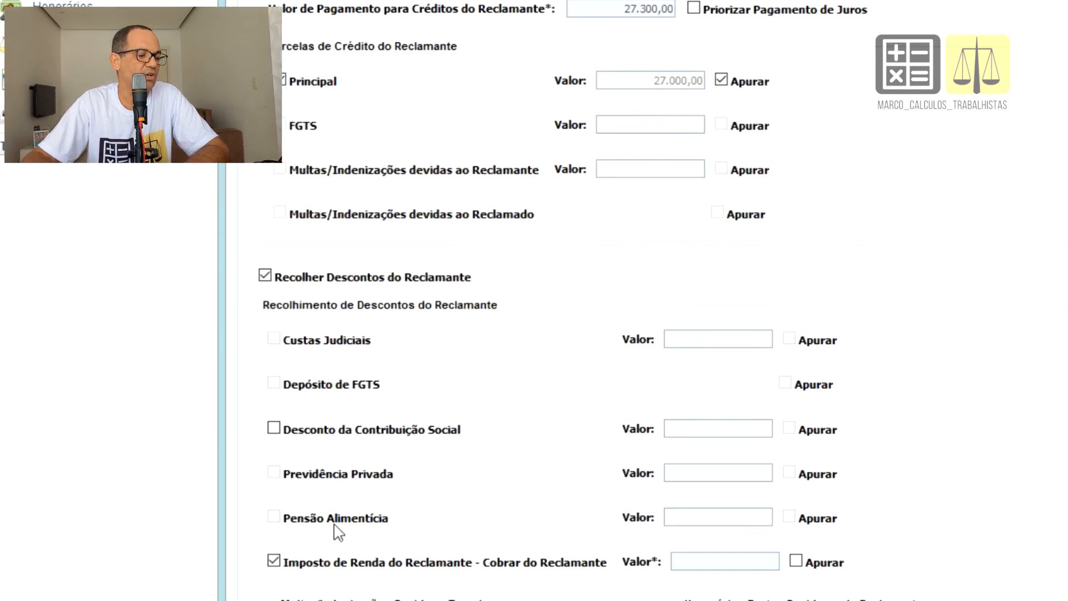
{"action": "scroll", "coordinate": [278, 556], "scroll_direction": "down", "scroll_amount": 2}
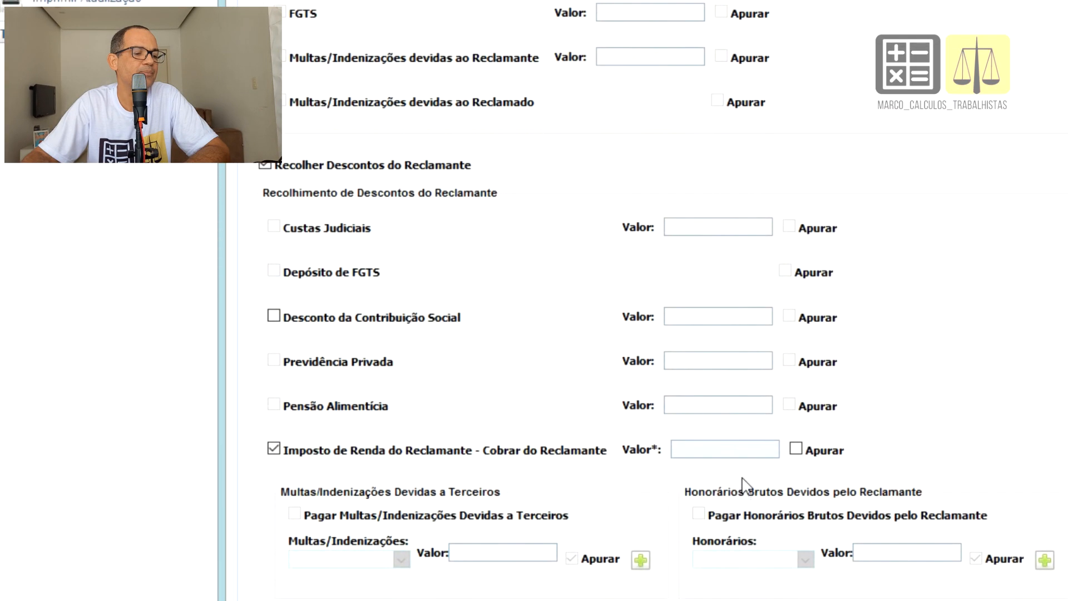
{"action": "left_click", "coordinate": [733, 453]}
{"action": "type", "text": "30000"}
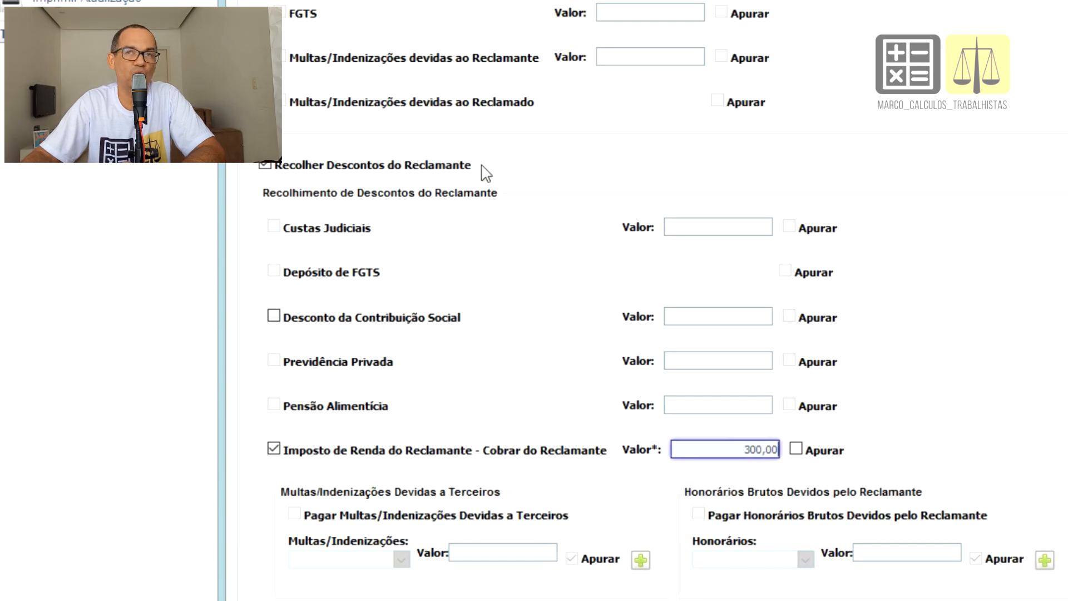
{"action": "left_click", "coordinate": [797, 448]}
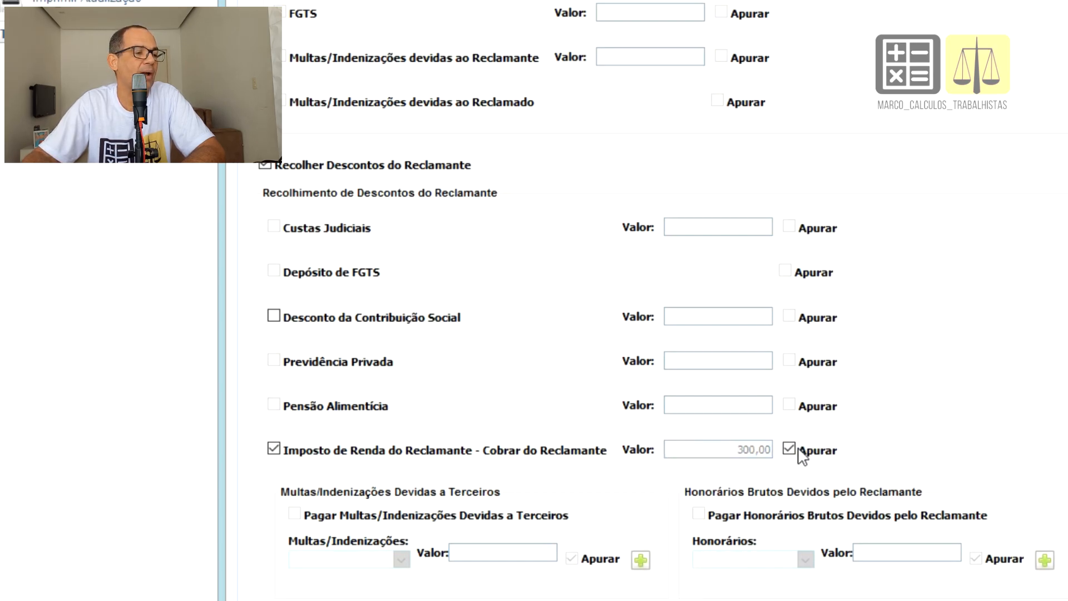
- Set the payment for Outros Débitos do Reclamado to 1.500,00, keep Contribuição Social sobre Salários Devidos on Apurar, and save the payment
{"action": "scroll", "coordinate": [801, 455], "scroll_direction": "up", "scroll_amount": 5}
{"action": "scroll", "coordinate": [479, 174], "scroll_direction": "down", "scroll_amount": 7}
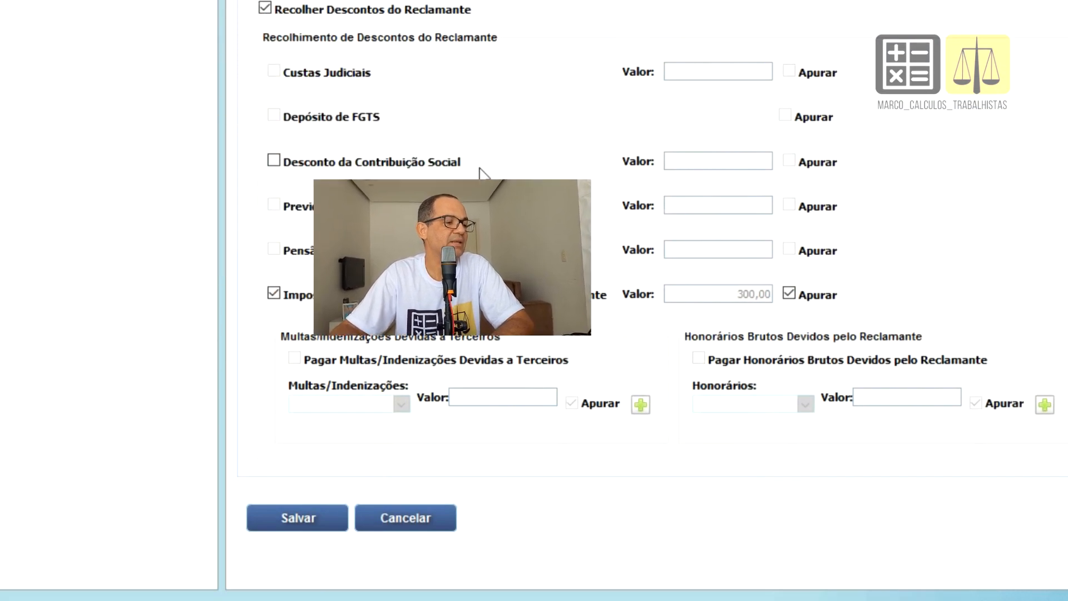
{"action": "scroll", "coordinate": [348, 146], "scroll_direction": "up", "scroll_amount": 6}
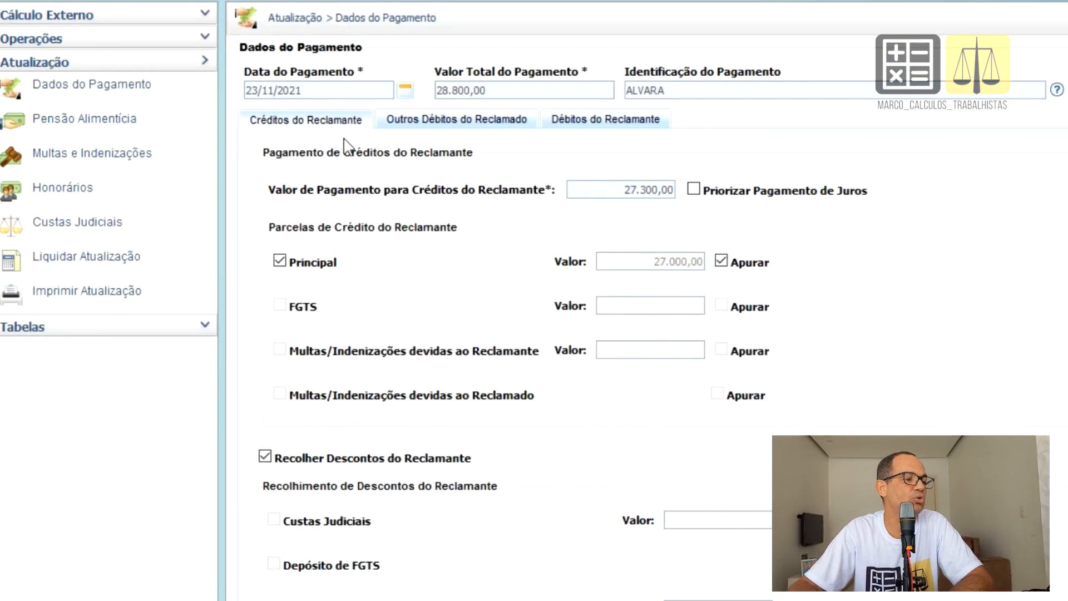
{"action": "left_click", "coordinate": [466, 122]}
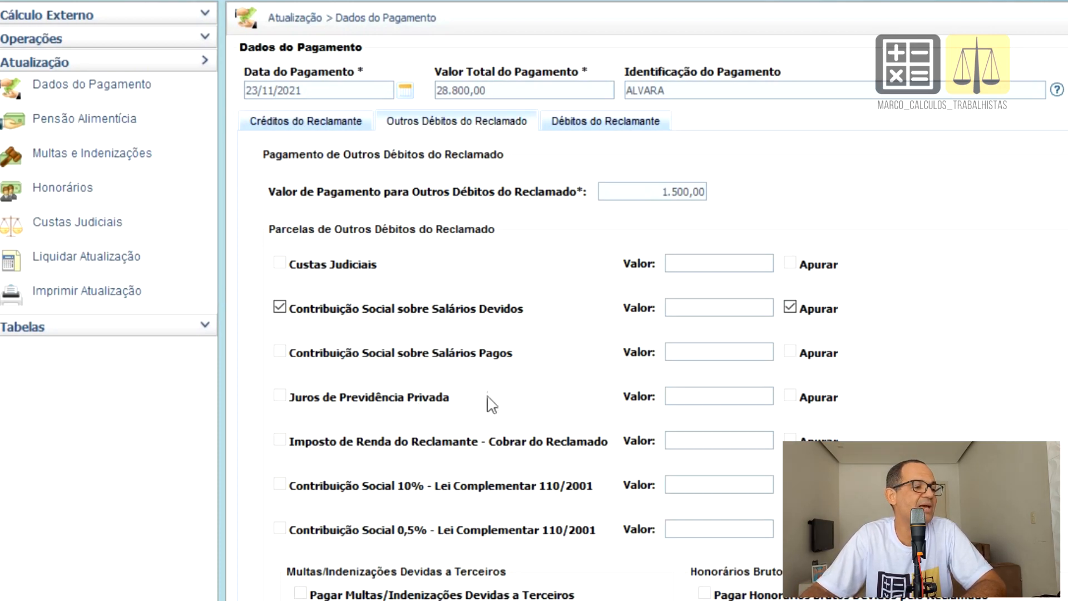
{"action": "left_click", "coordinate": [279, 307]}
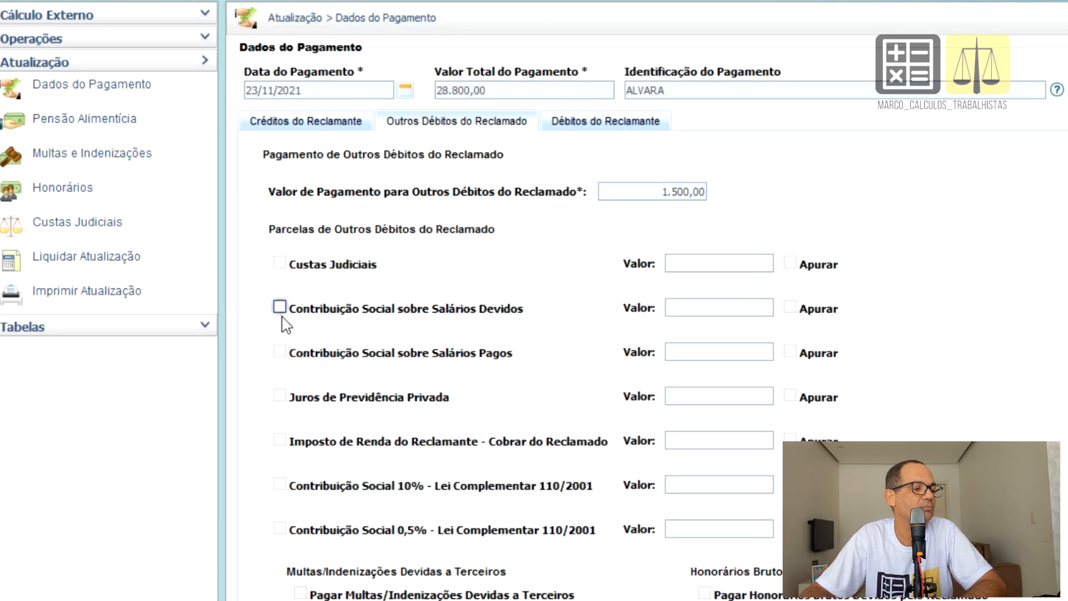
{"action": "left_click", "coordinate": [279, 307]}
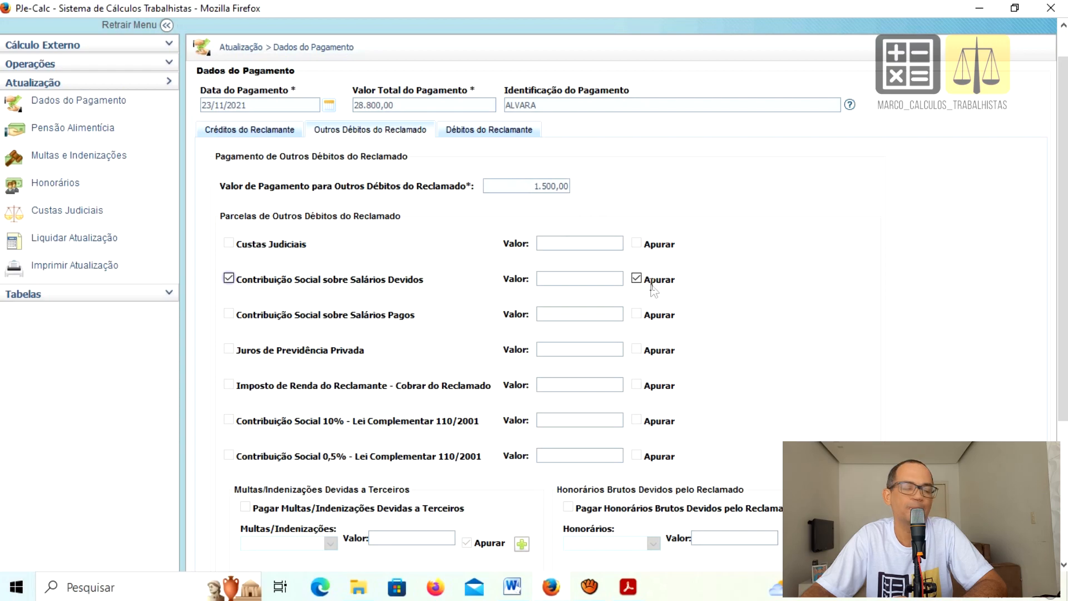
{"action": "scroll", "coordinate": [654, 289], "scroll_direction": "down", "scroll_amount": 3}
{"action": "left_click", "coordinate": [228, 444]}
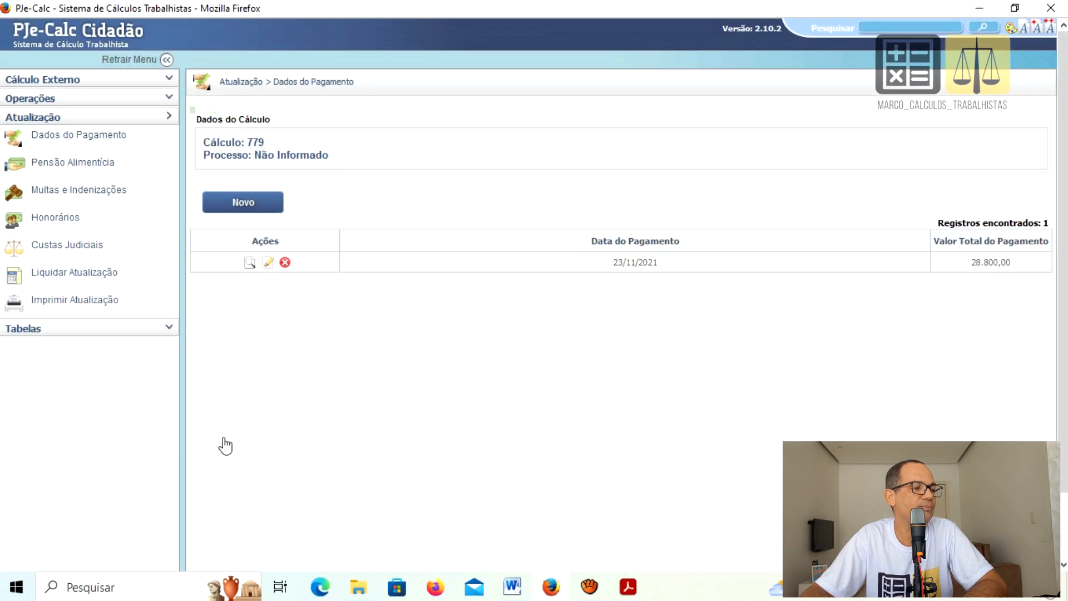
- Liquidate the update dated 18/05/2023 and print its PDF report to review the 23/11/2021 payment and remaining balances in Adobe Acrobat
{"action": "left_click", "coordinate": [77, 282]}
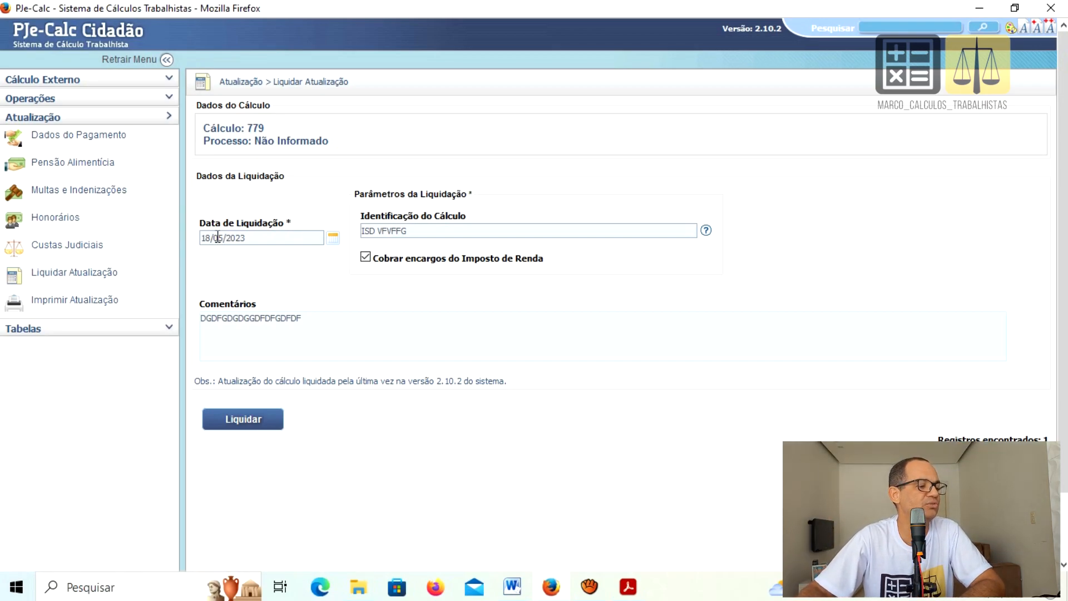
{"action": "left_click", "coordinate": [241, 422]}
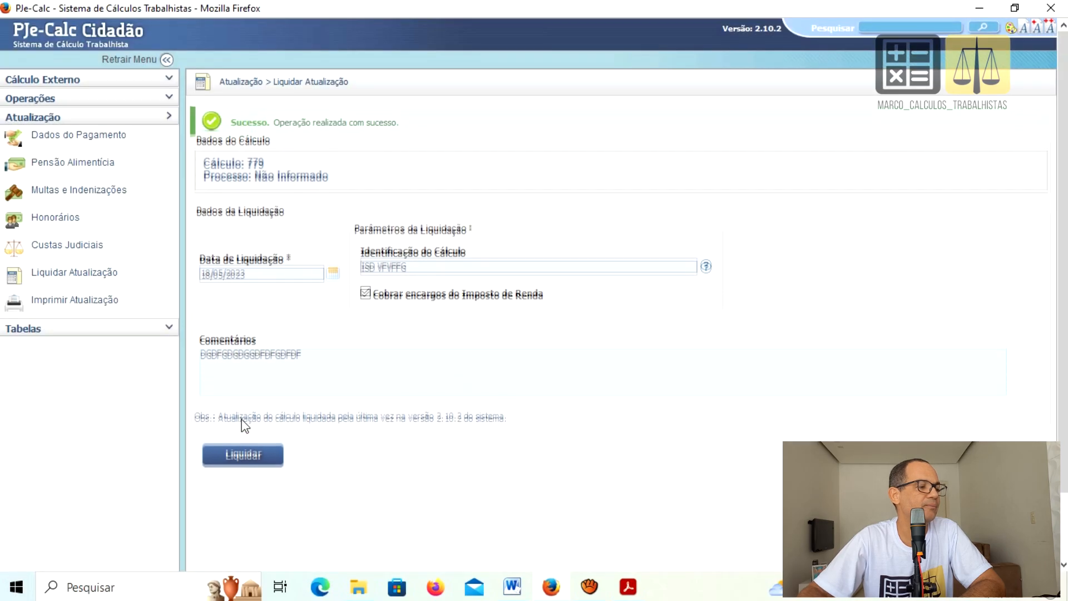
{"action": "left_click", "coordinate": [70, 303]}
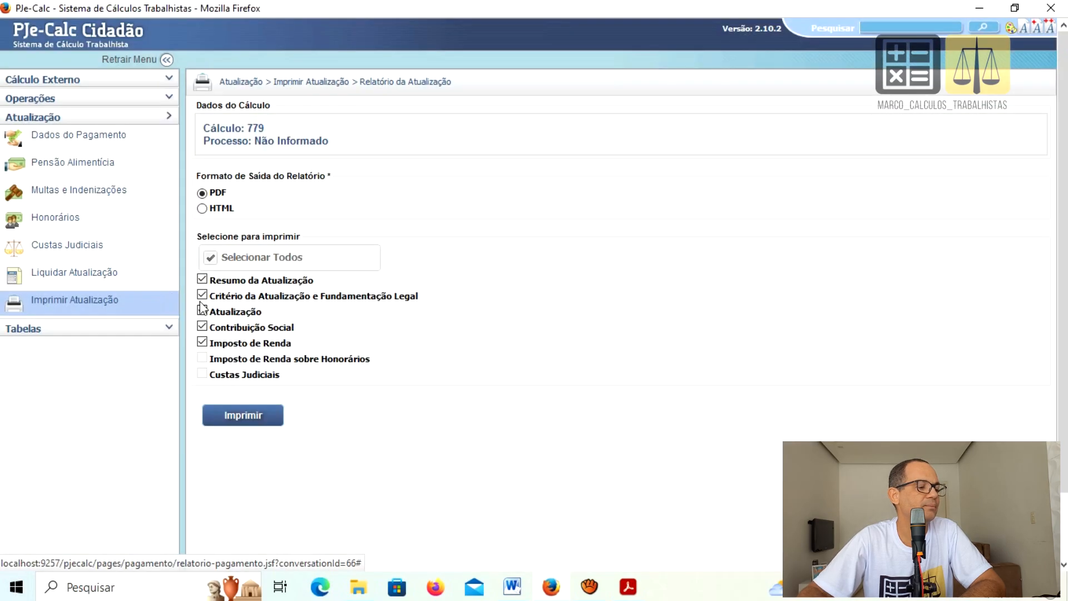
{"action": "left_click", "coordinate": [250, 424]}
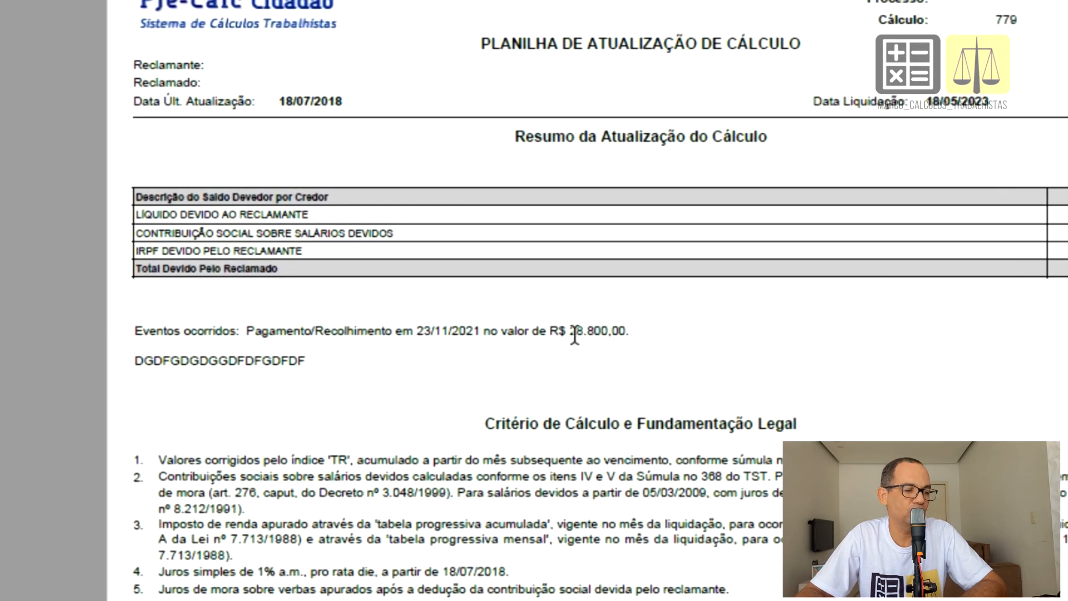
{"action": "scroll", "coordinate": [574, 336], "scroll_direction": "down", "scroll_amount": 5}
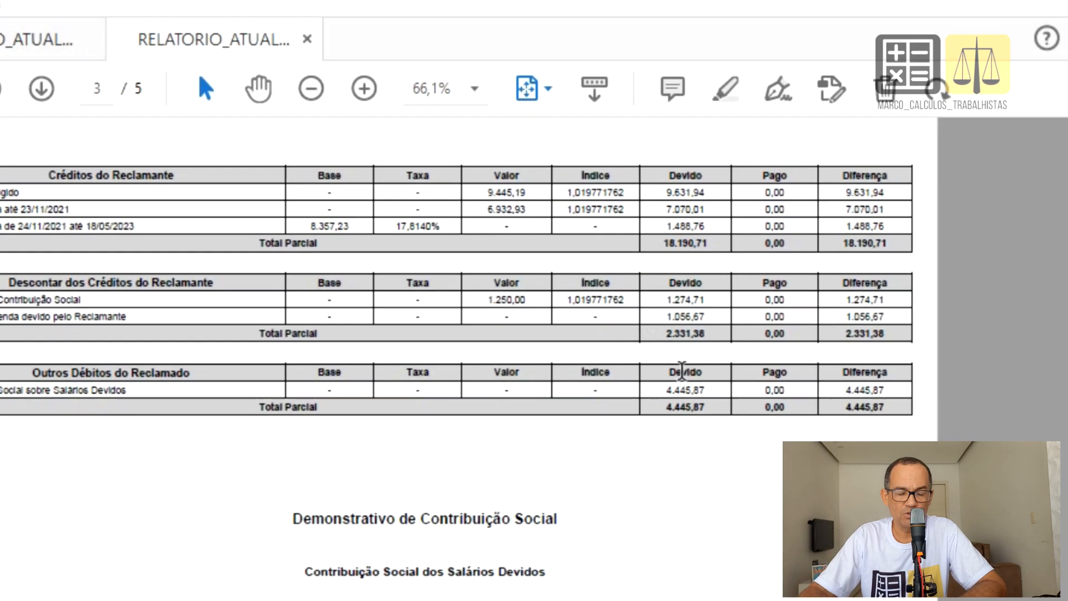
{"action": "scroll", "coordinate": [683, 390], "scroll_direction": "up", "scroll_amount": 5}
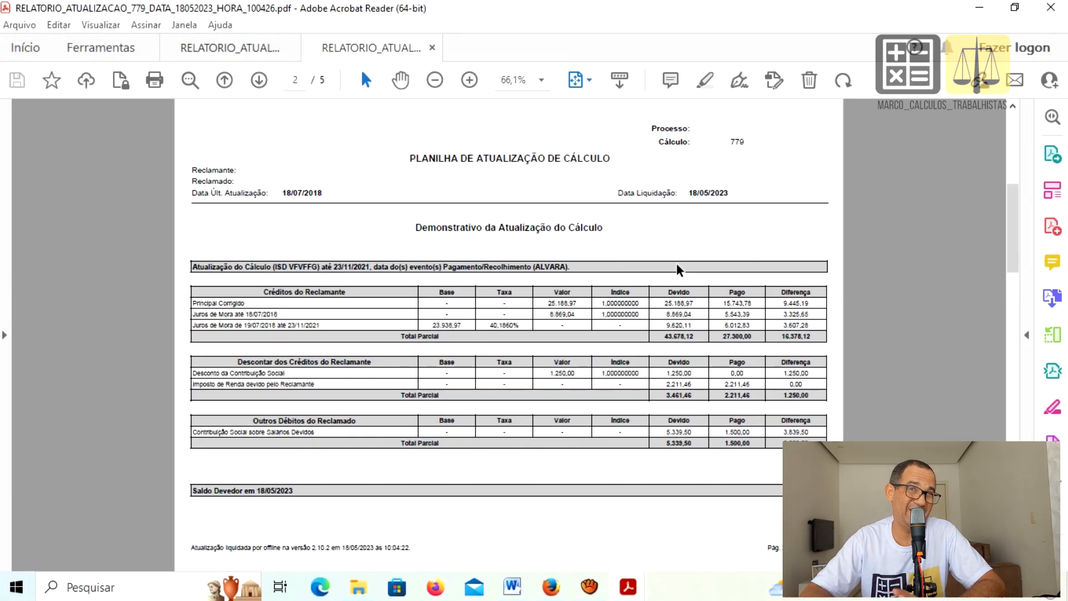